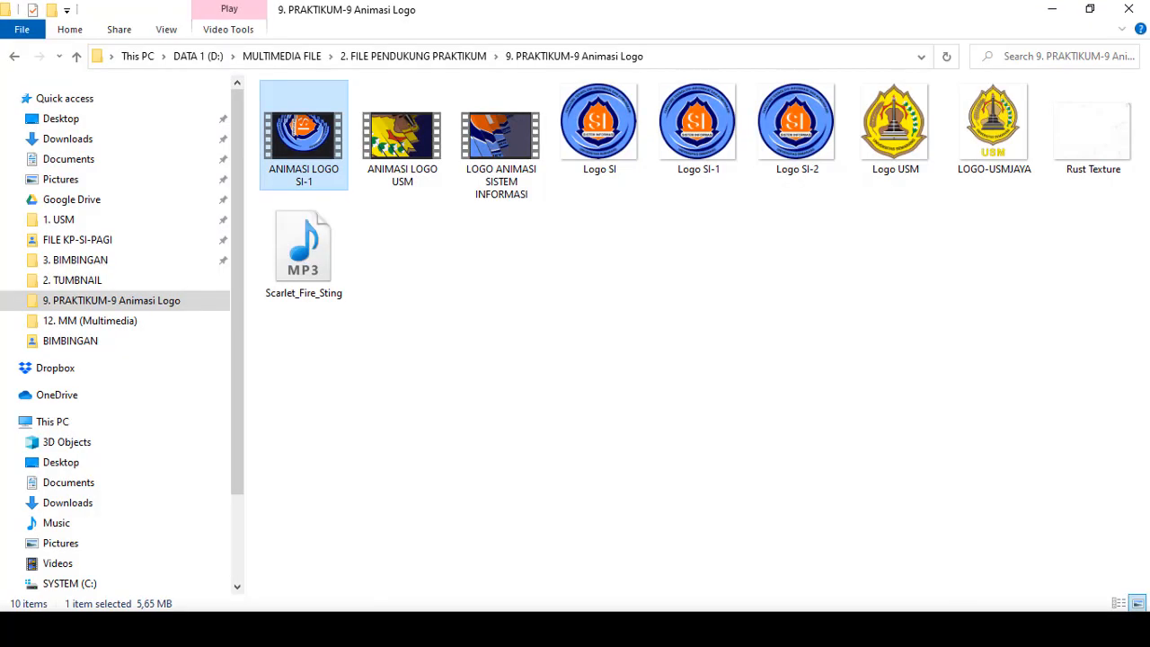
# - Open the Logo SI image from the 9. PRAKTIKUM-9 Animasi Logo folder in Photoshop
pyautogui.click(606, 125)
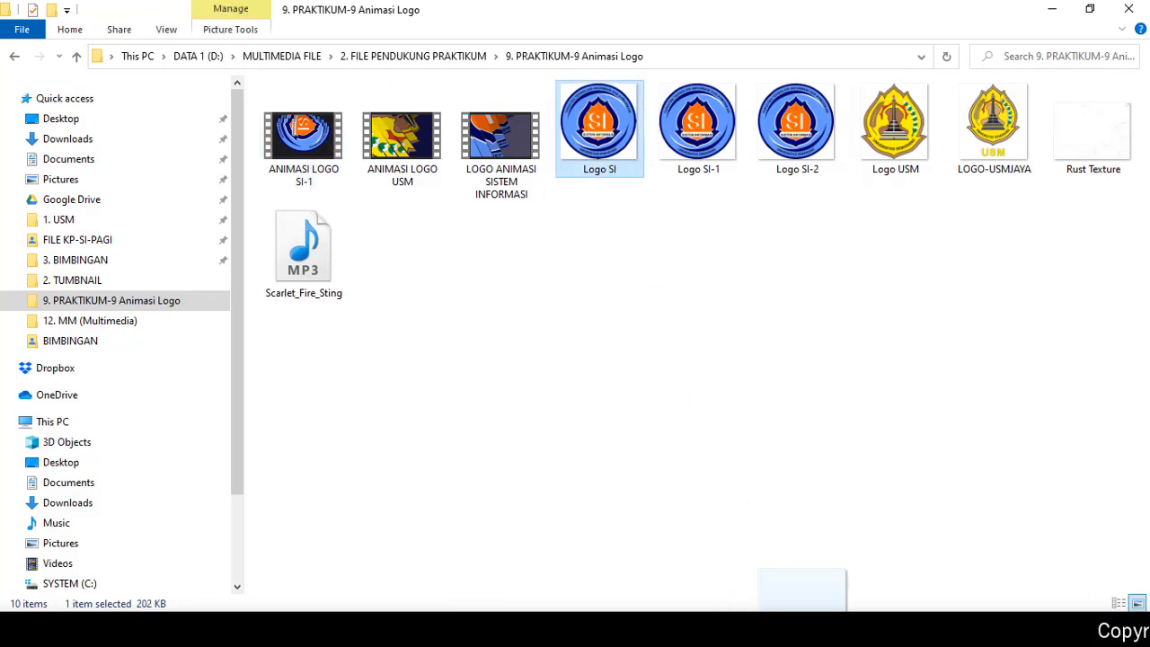
pyautogui.moveTo(802, 641); pyautogui.dragTo(666, 350)
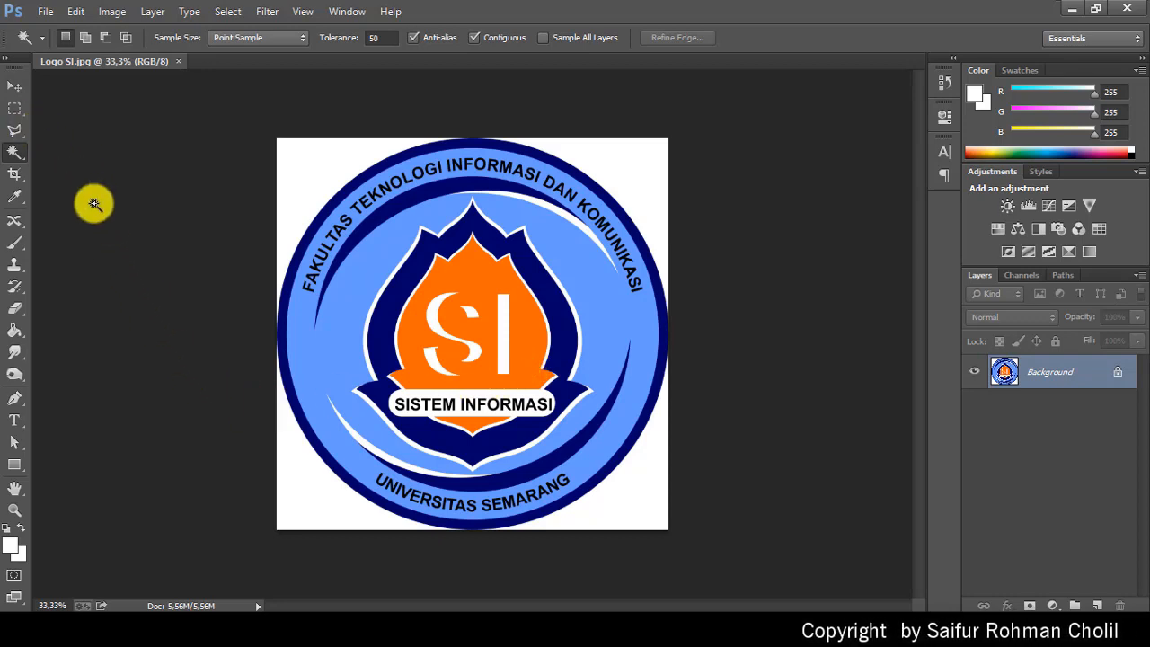
# - Select all four white corner areas around the circular logo with the Magic Wand tool
pyautogui.click(13, 152)
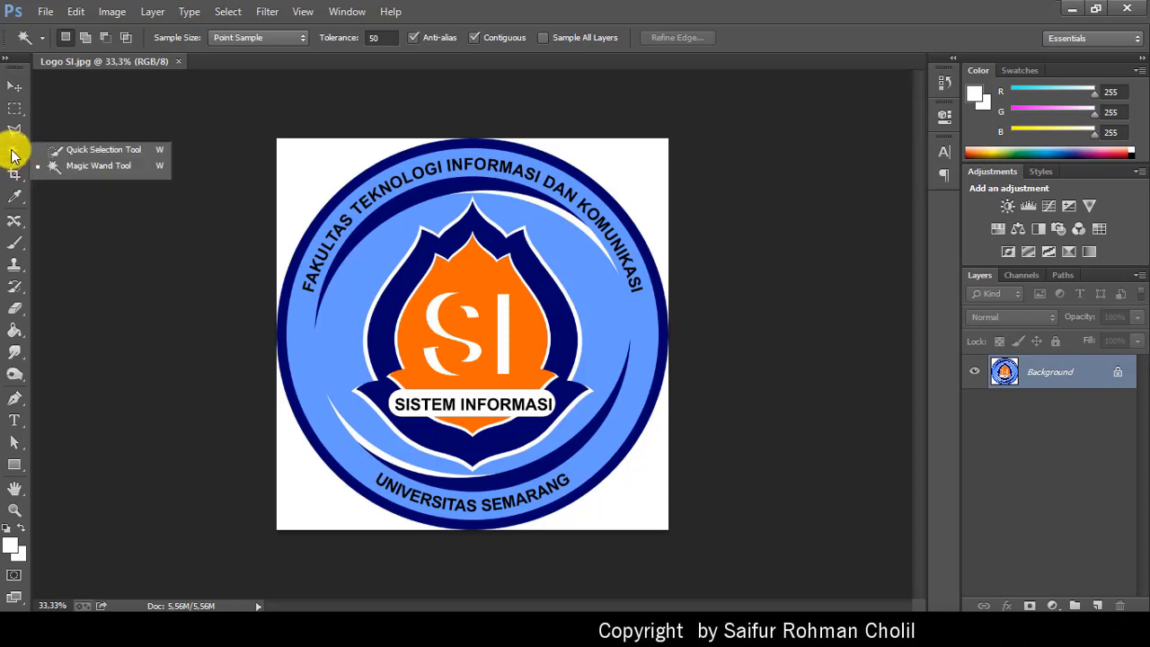
pyautogui.click(57, 167)
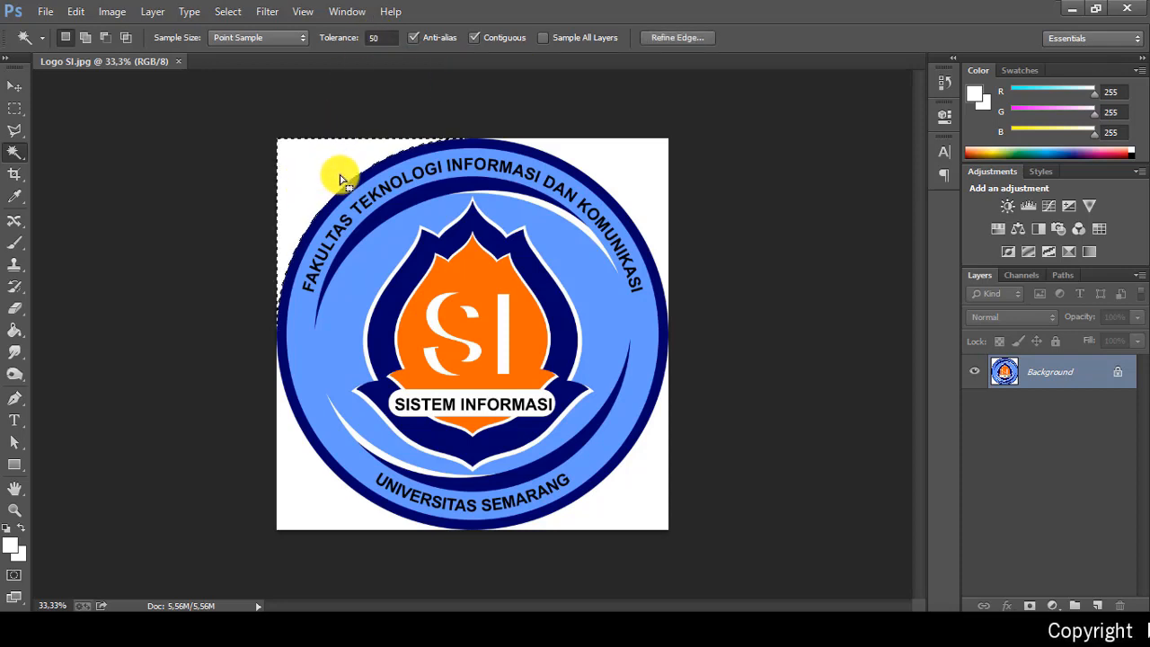
pyautogui.click(641, 173)
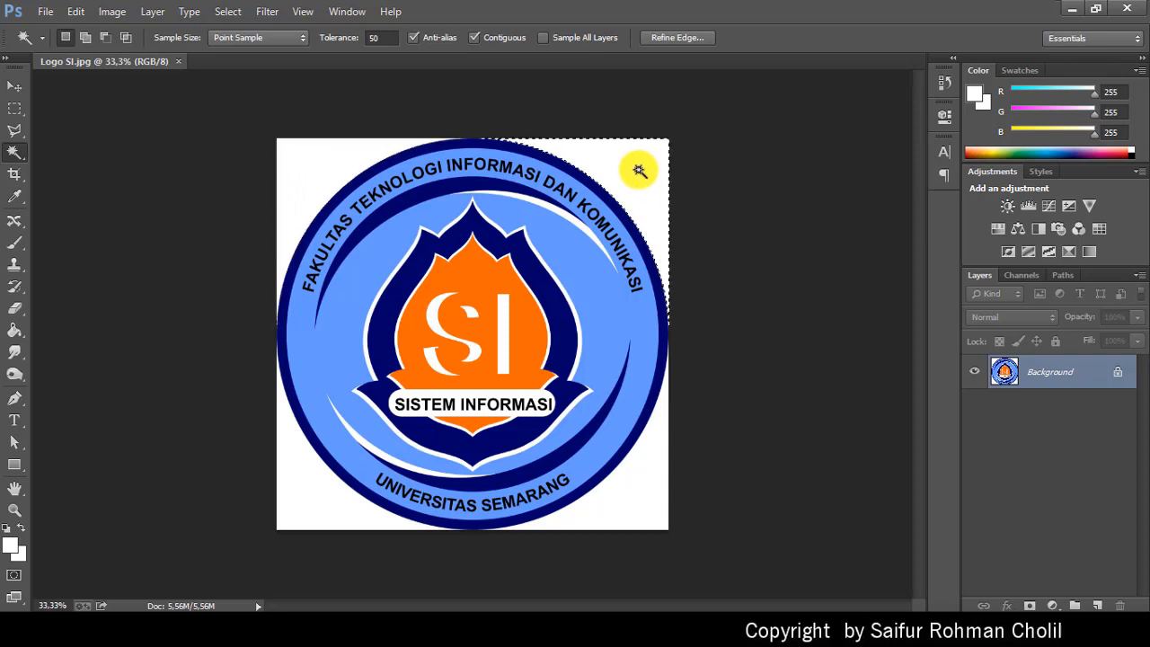
pyautogui.click(307, 173)
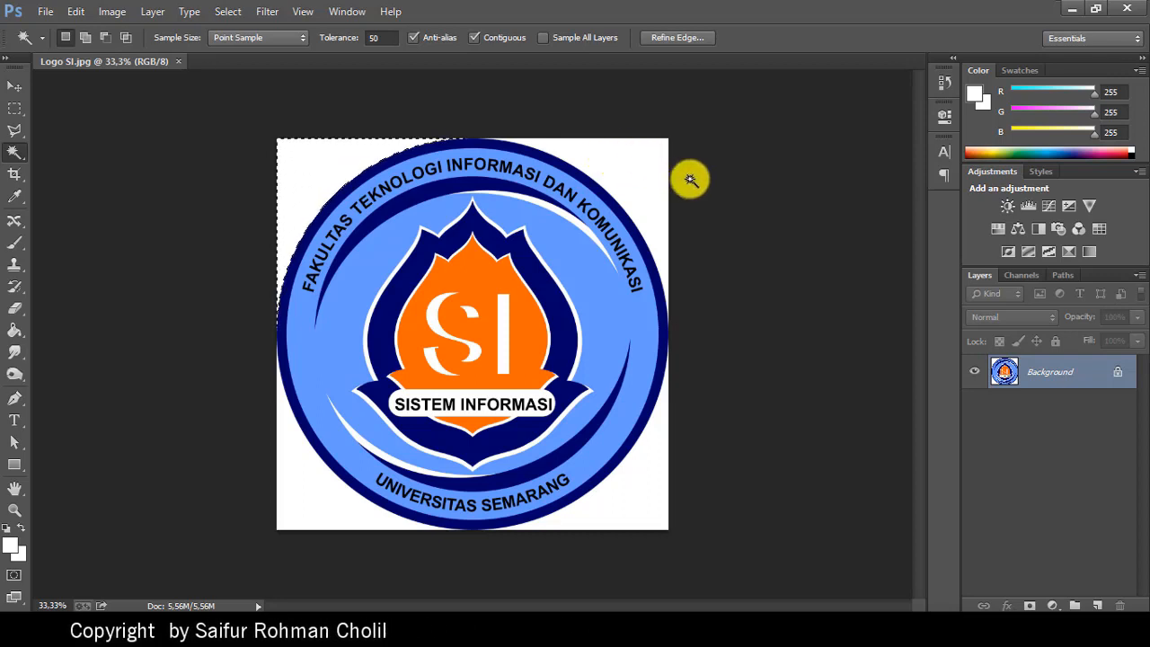
pyautogui.keyDown('shift'); pyautogui.click(659, 174); pyautogui.keyUp('shift')
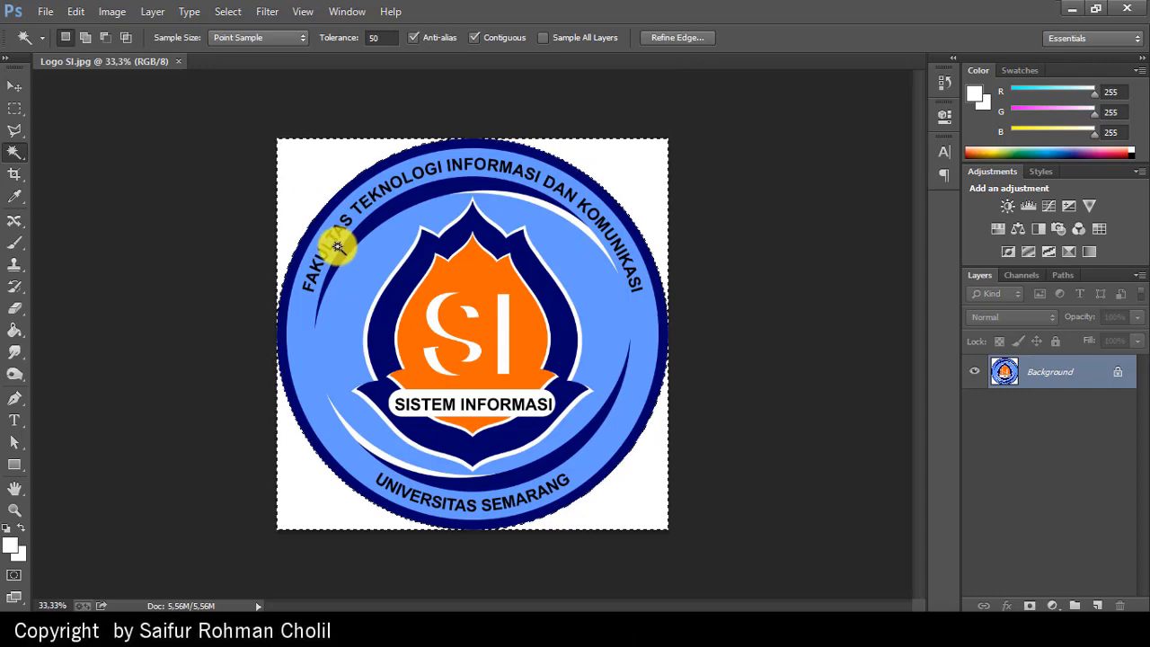
# - Invert the selection so it covers the circular logo, and feather it by 3 pixels
pyautogui.click(226, 11)
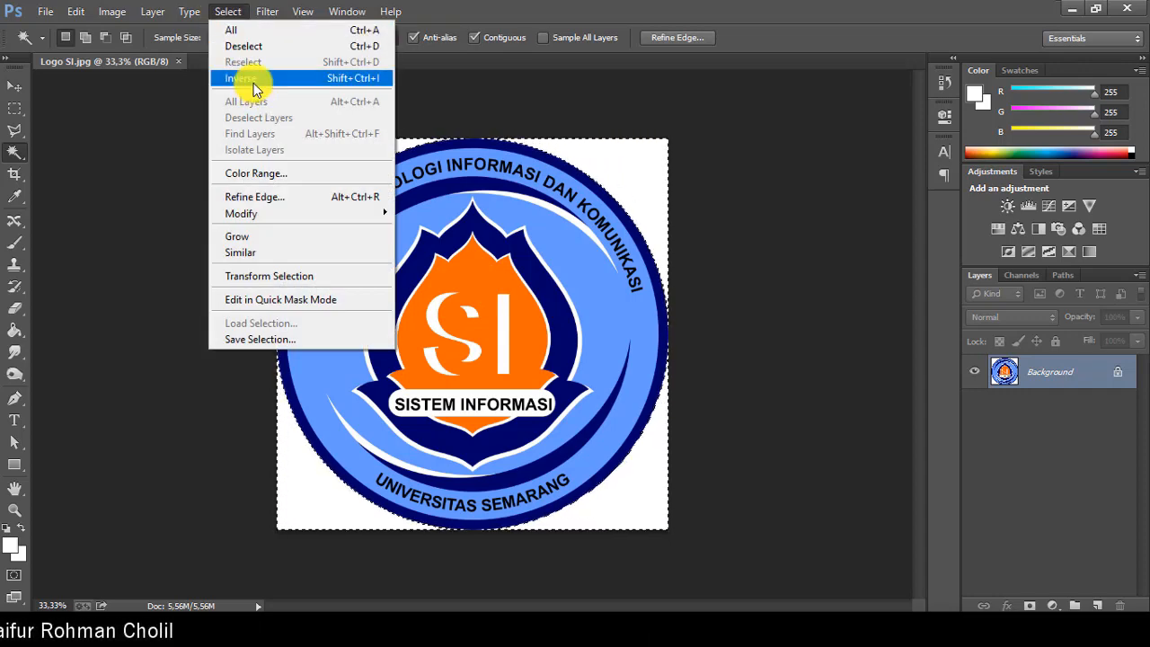
pyautogui.click(254, 81)
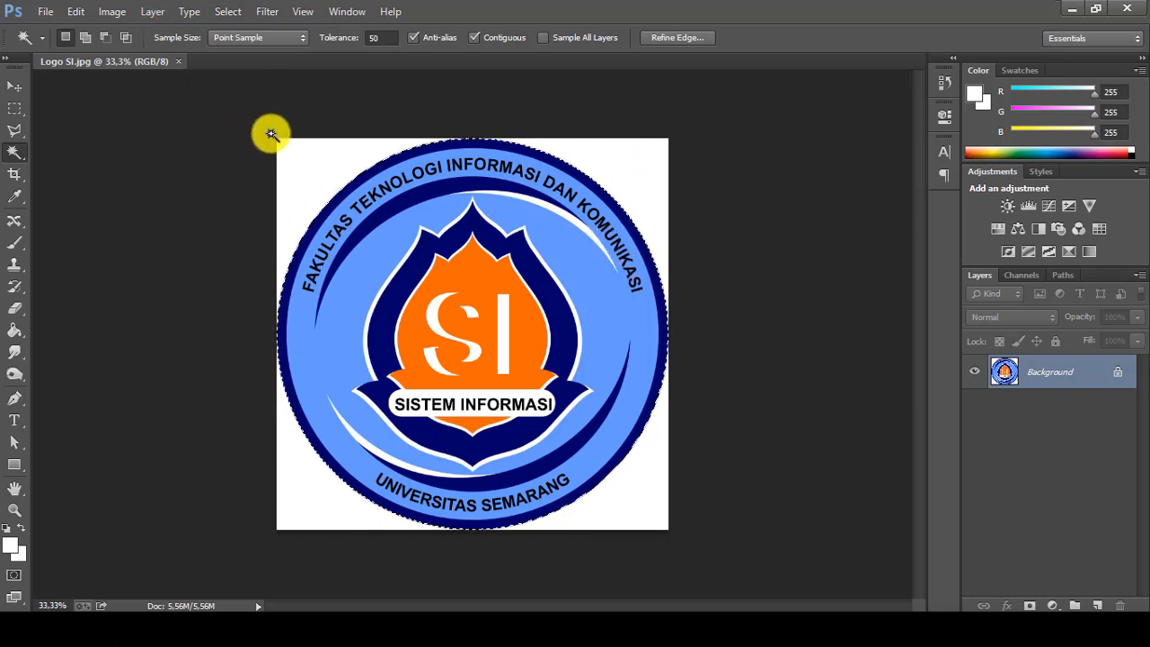
pyautogui.click(231, 12)
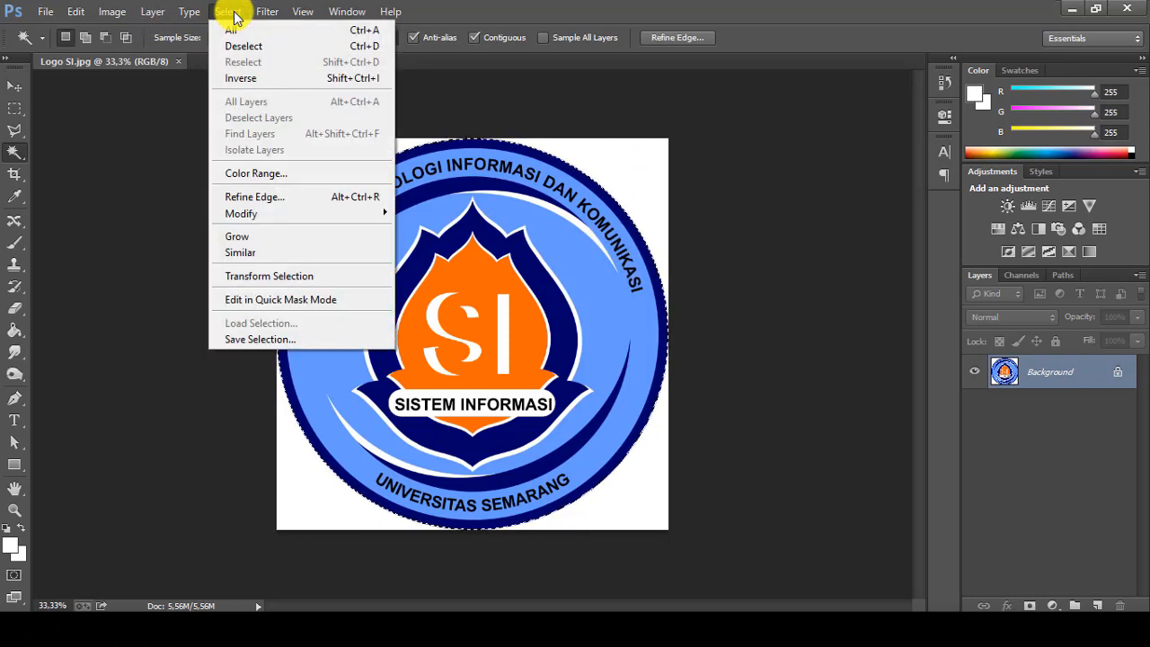
pyautogui.moveTo(352, 213)
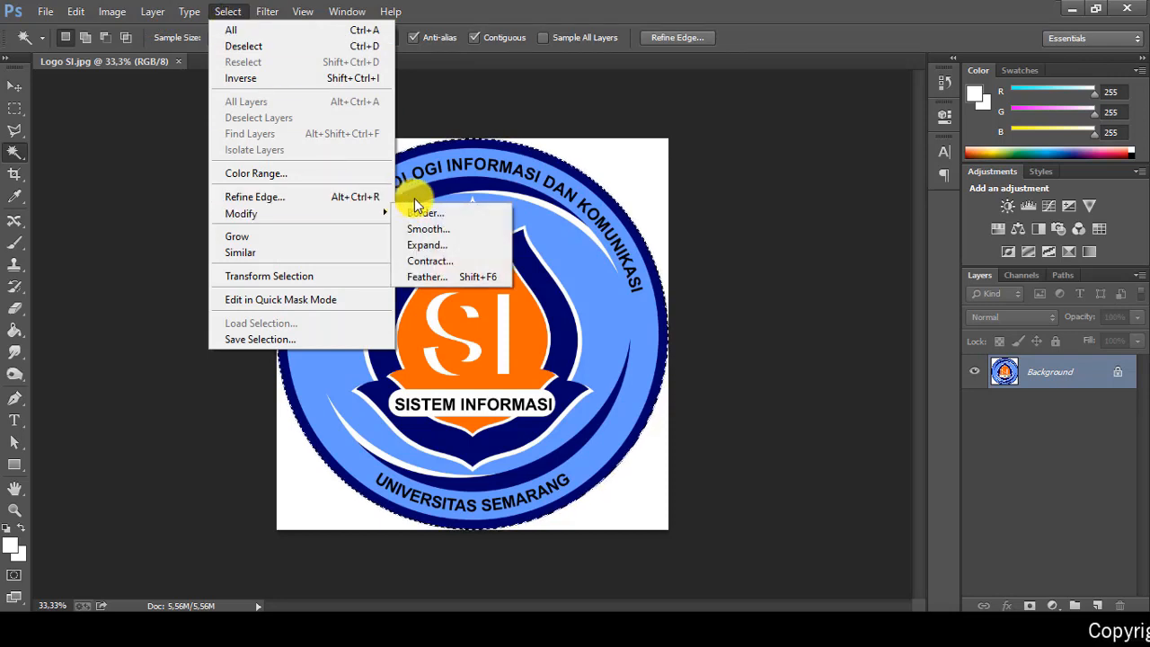
pyautogui.click(446, 282)
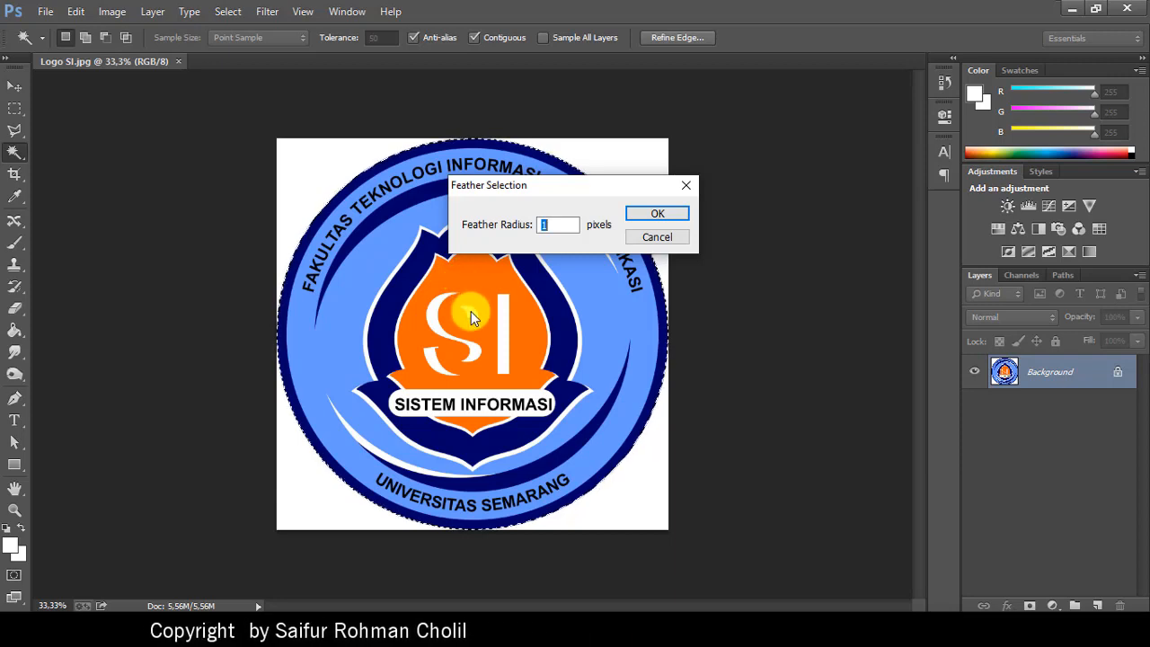
pyautogui.write('3')
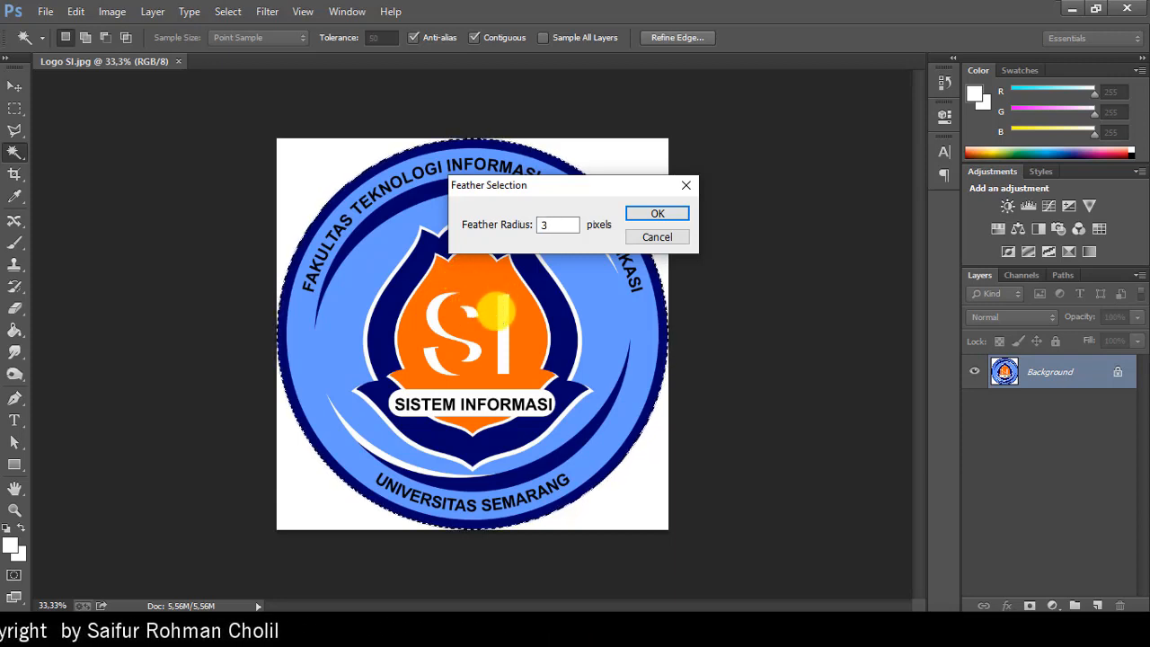
pyautogui.click(657, 217)
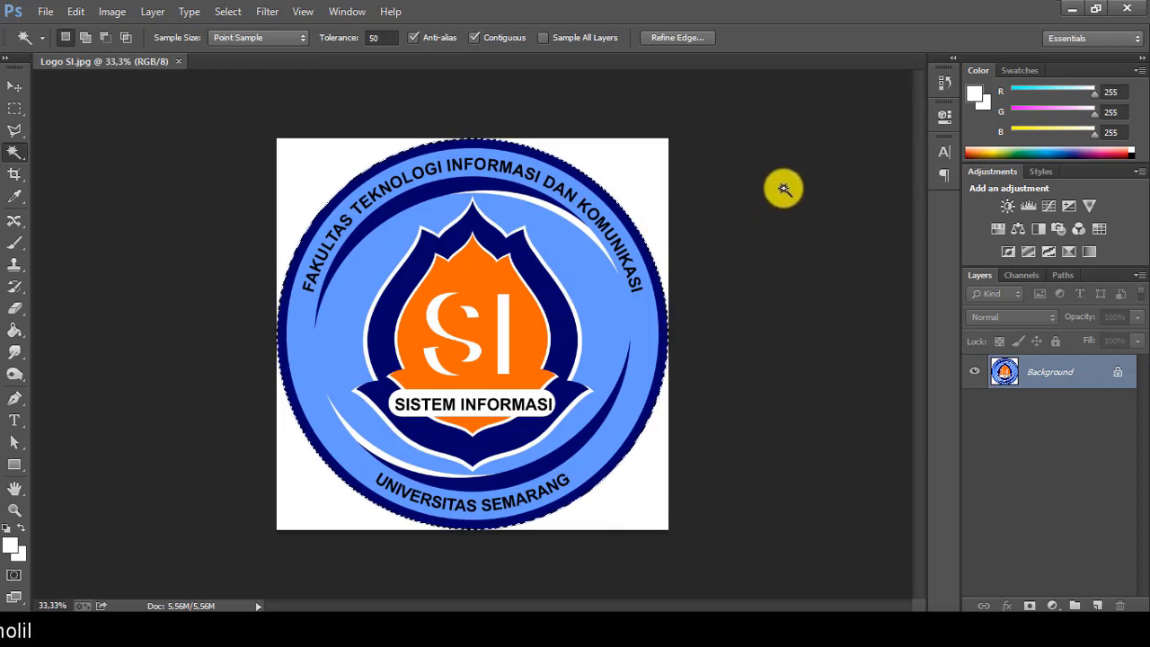
# - Copy the selected logo to a new layer and hide the Background layer
pyautogui.hotkey('ctrl', 'j')
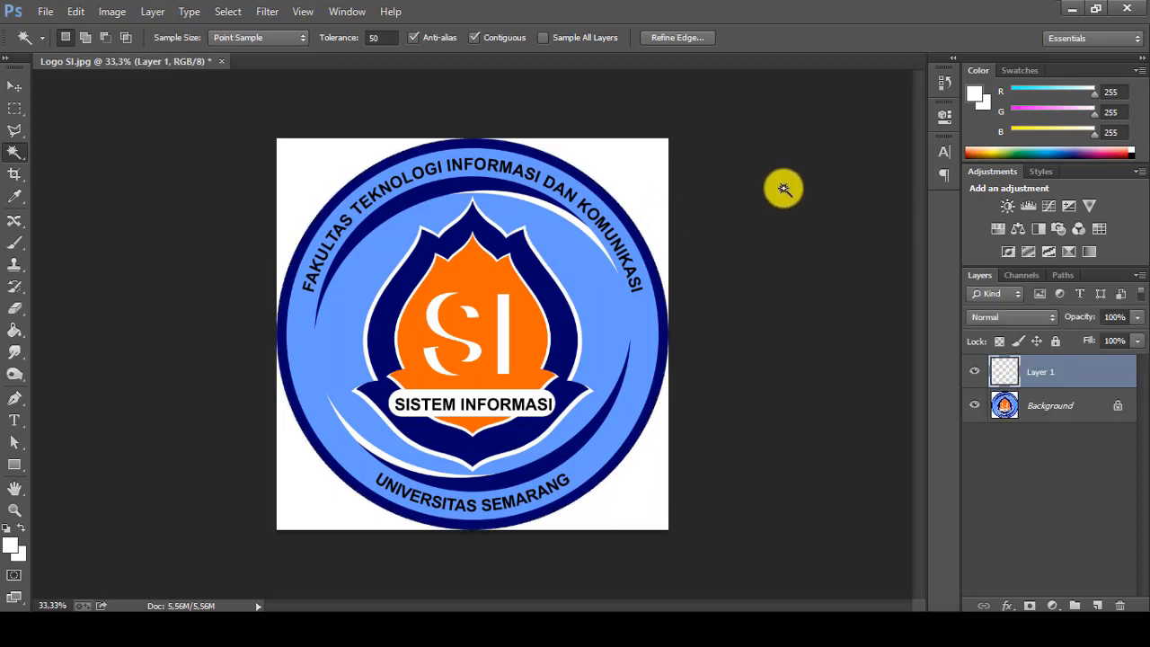
pyautogui.click(975, 406)
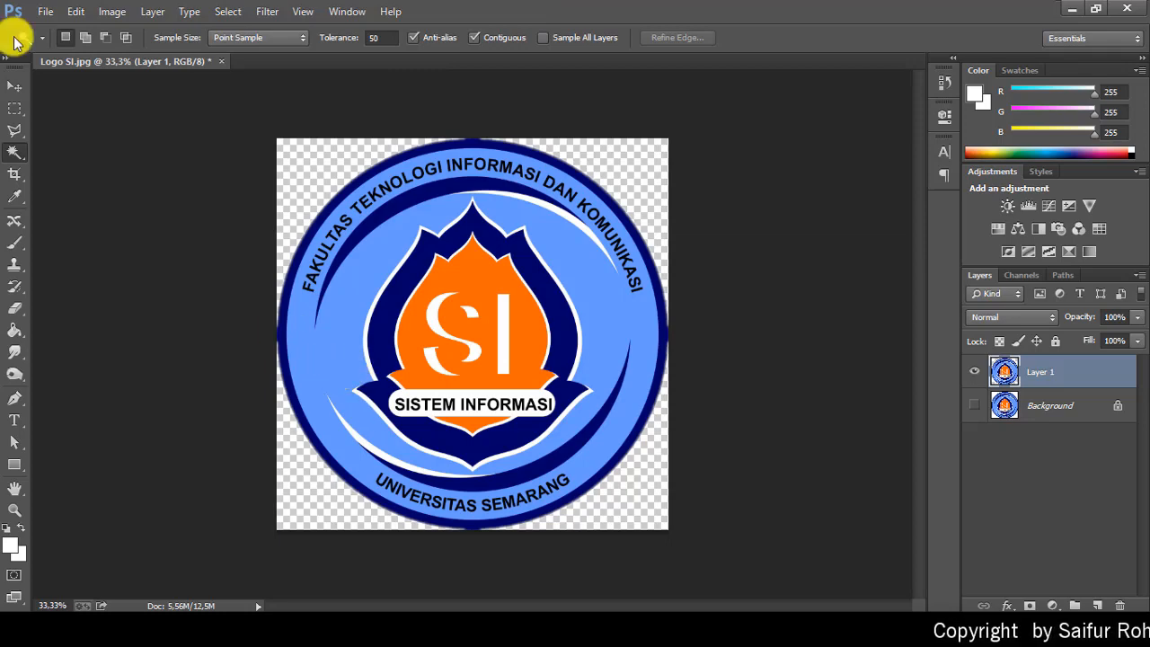
# - Save the cut-out logo as a PNG file named Logo SI-3 with smallest compression and no interlacing
pyautogui.click(44, 11)
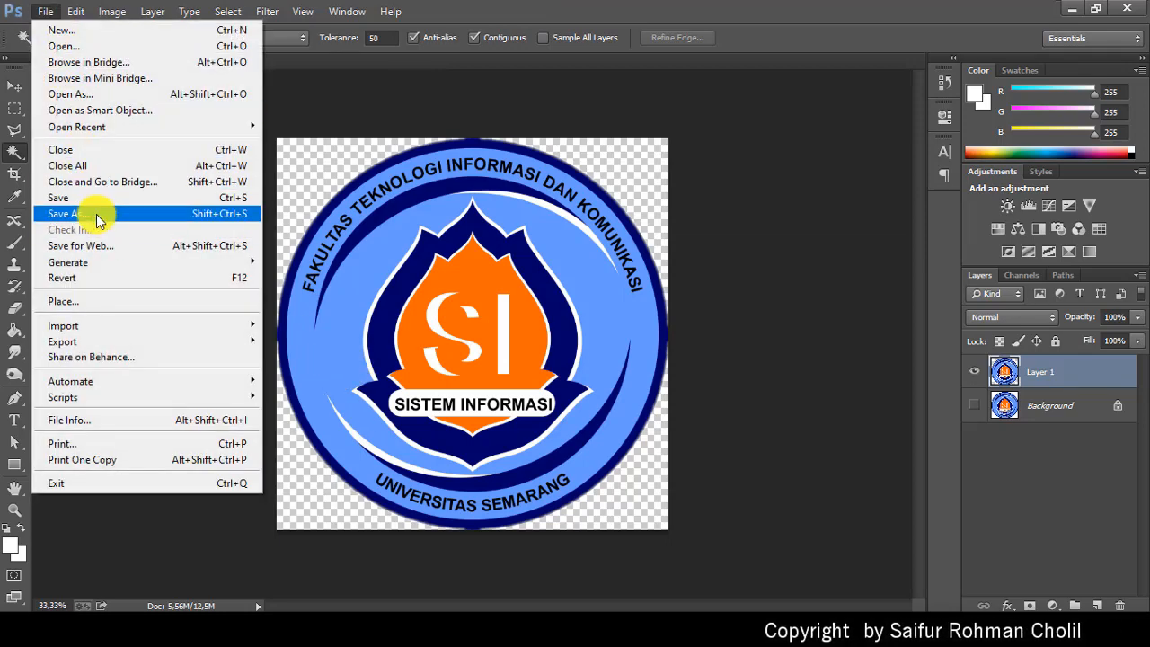
pyautogui.click(96, 214)
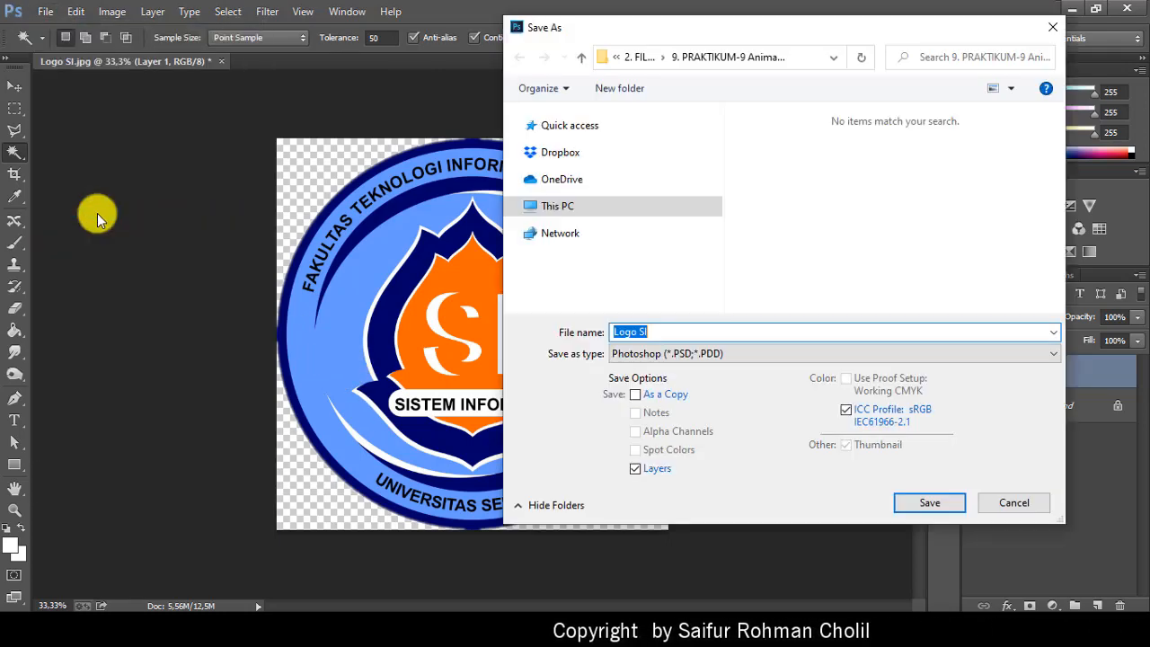
pyautogui.click(700, 354)
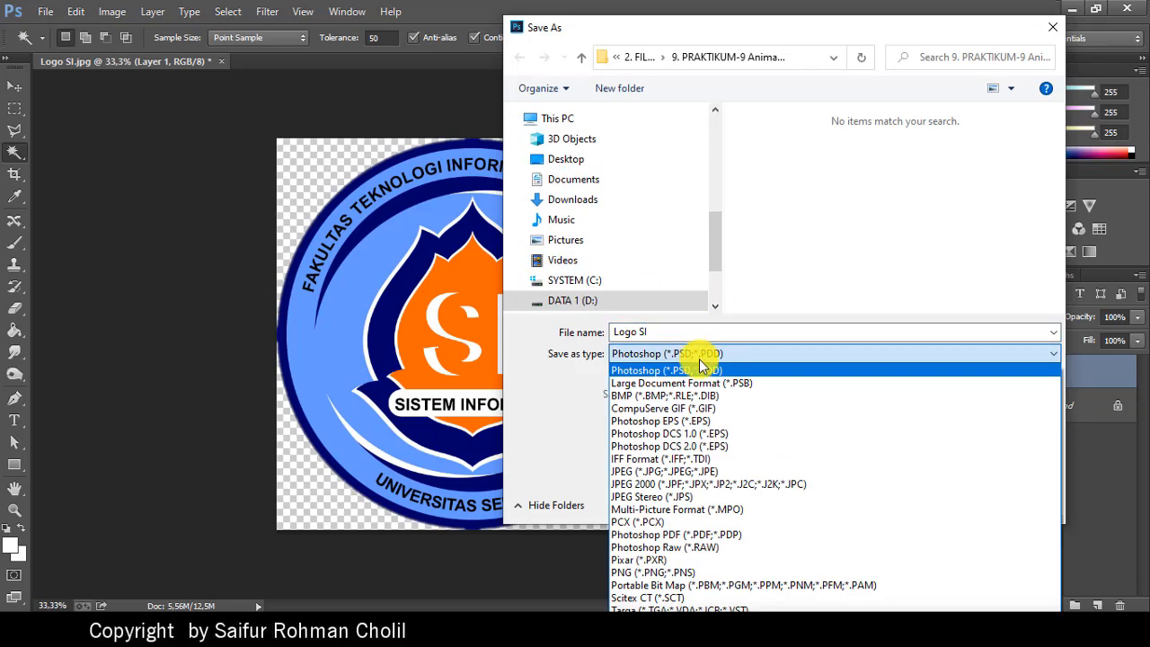
pyautogui.click(678, 580)
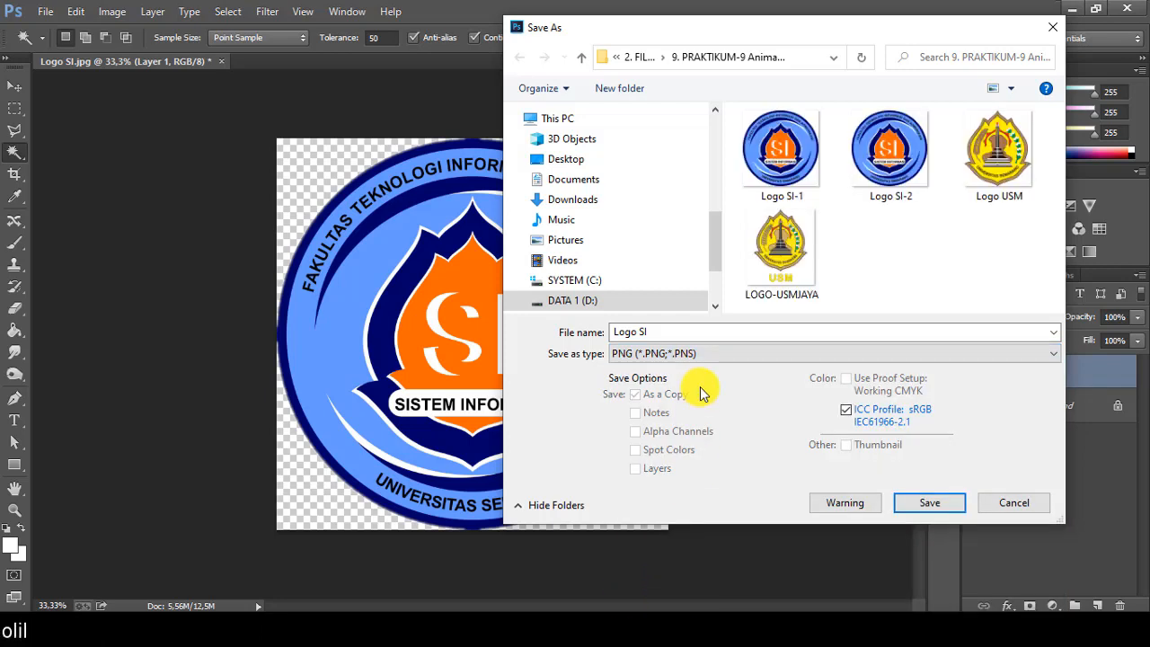
pyautogui.click(868, 125)
pyautogui.click(708, 333)
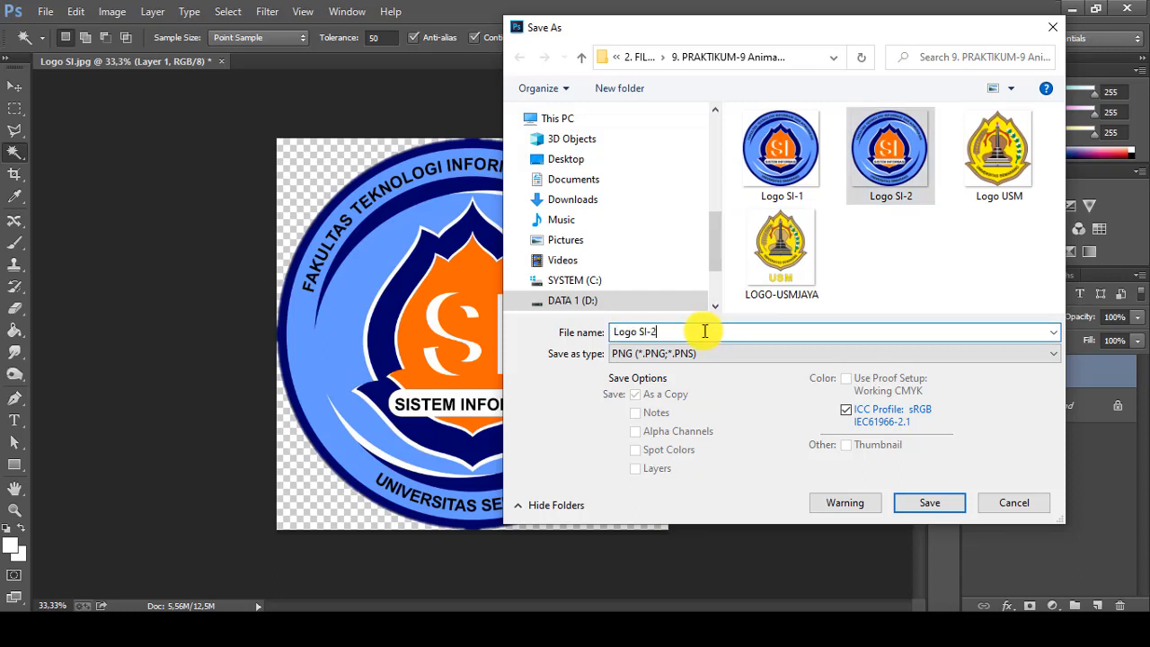
pyautogui.press('BackSpace')
pyautogui.write('3')
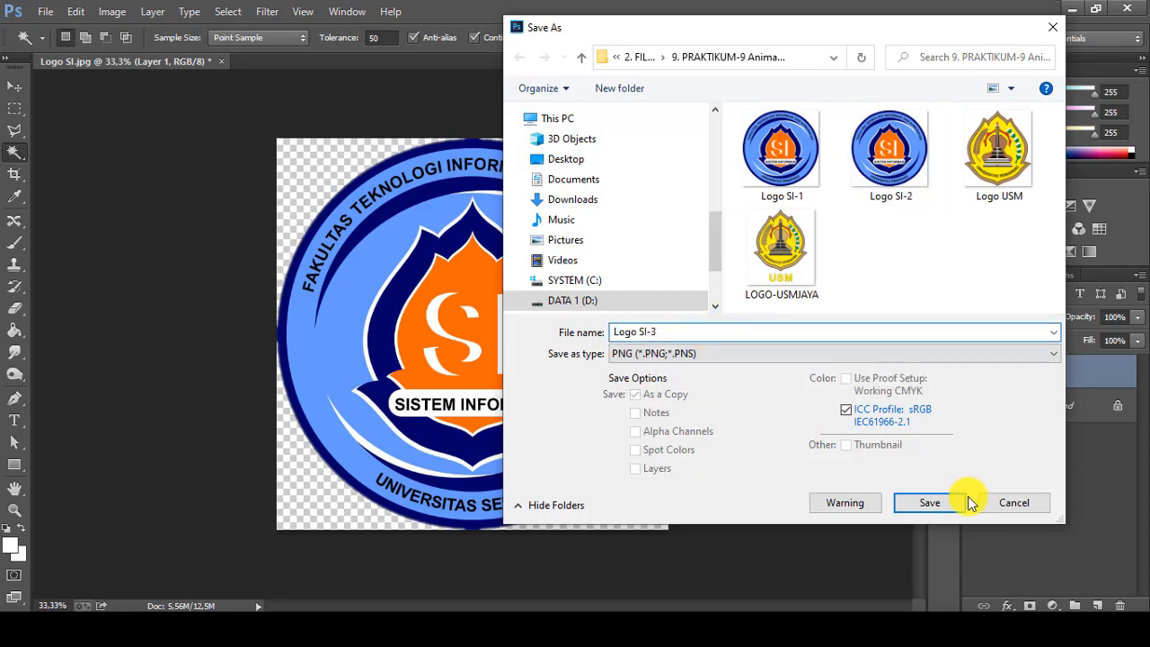
pyautogui.click(930, 496)
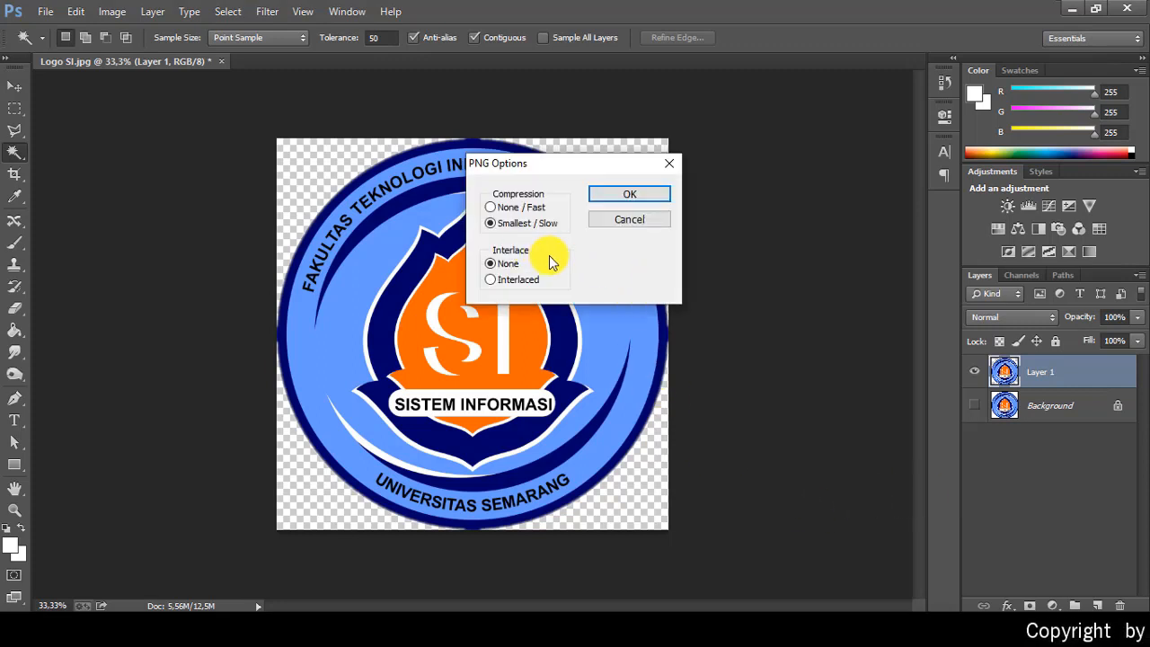
pyautogui.click(630, 195)
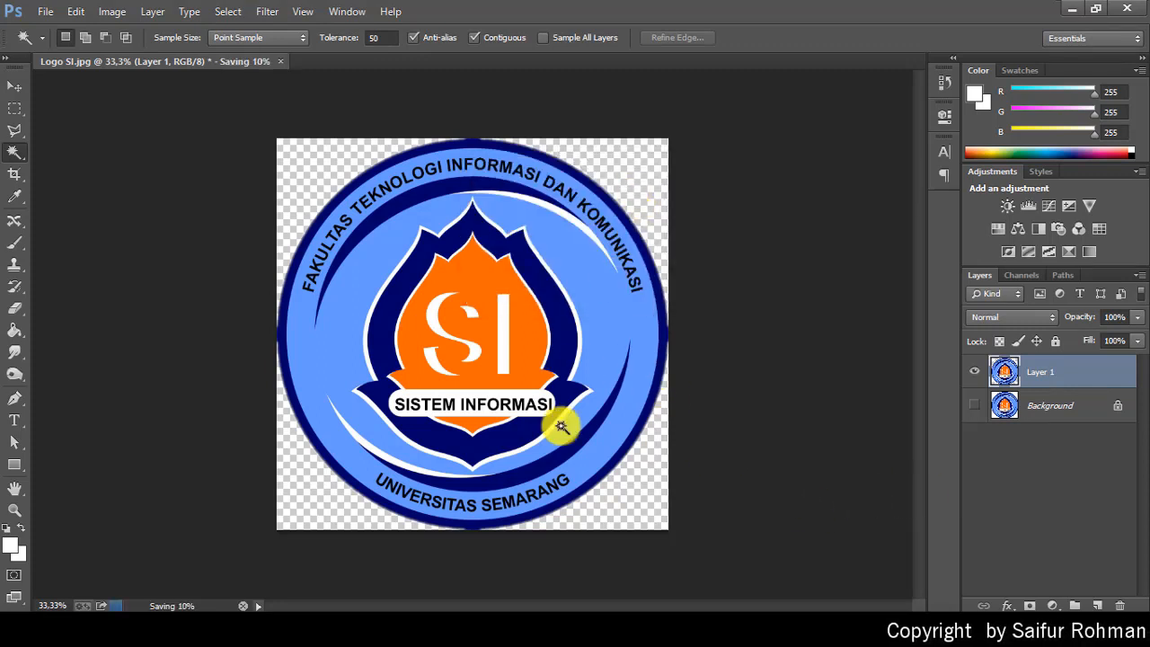
# - Switch to the file folder and view the saved Logo SI-3 image in Photos to check its transparent background
pyautogui.click(449, 629)
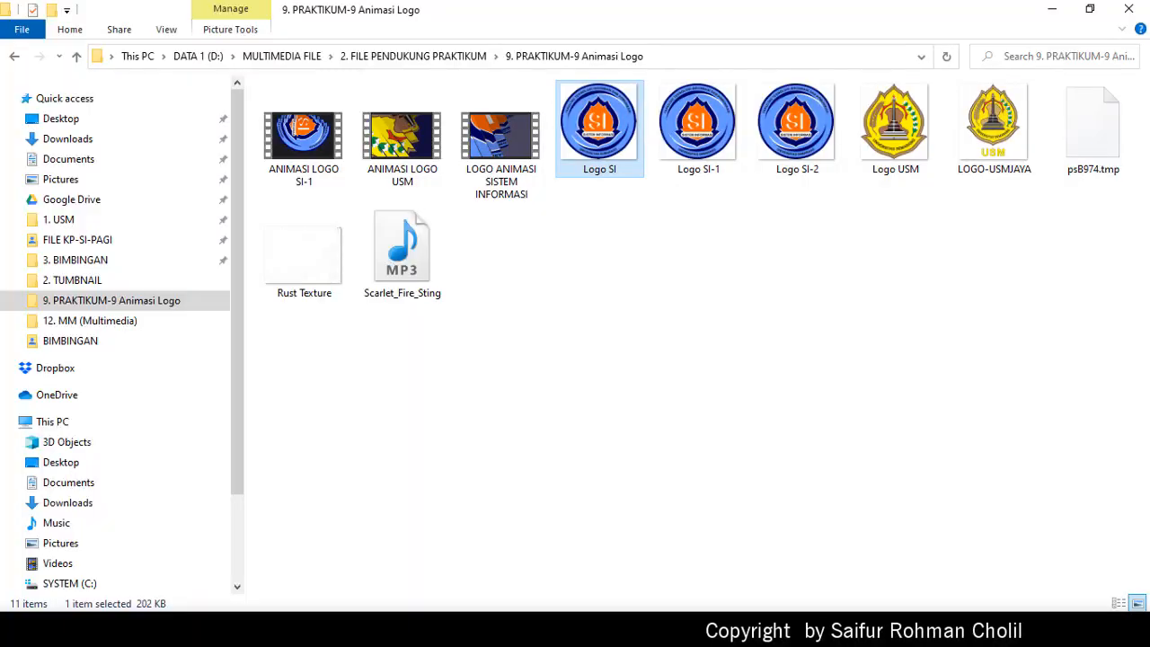
pyautogui.doubleClick(903, 116)
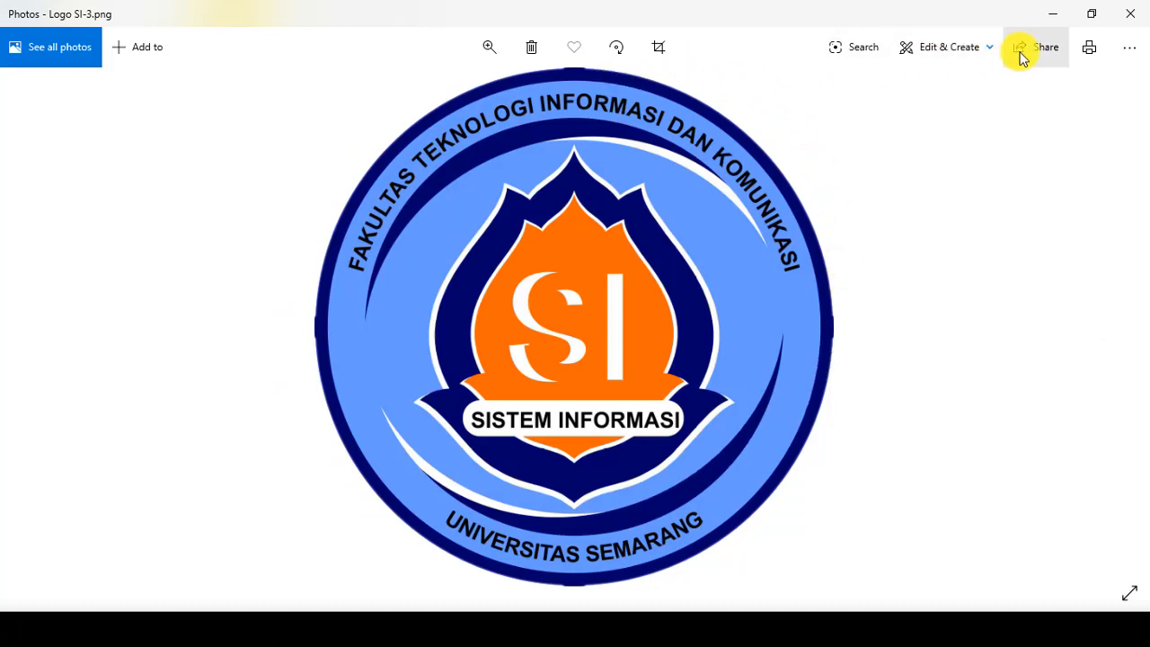
pyautogui.click(1130, 19)
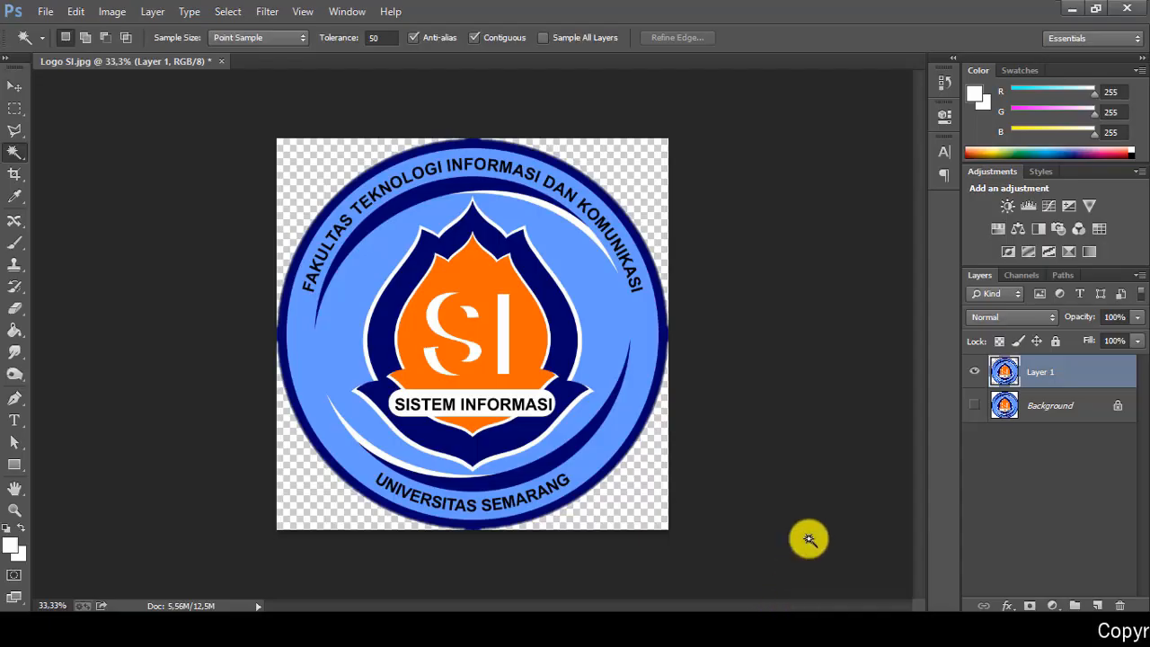
# - Quit Photoshop without saving changes to Logo SI.jpg, select Logo SI-3 in the folder and minimize the folder window
pyautogui.click(1130, 8)
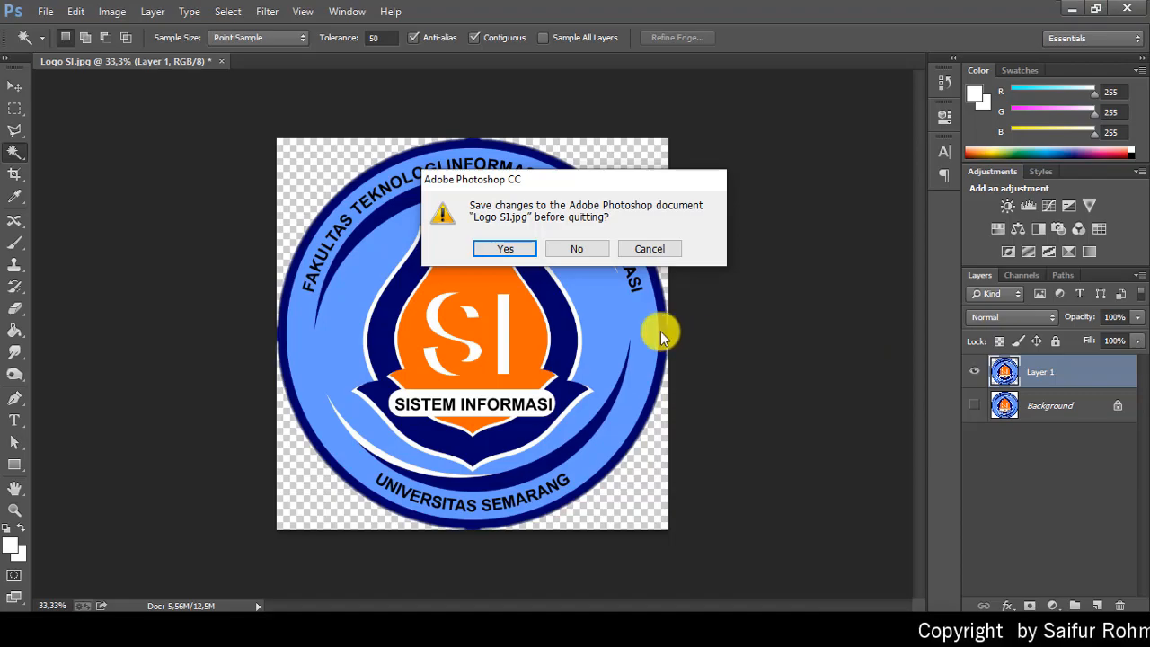
pyautogui.click(575, 253)
pyautogui.click(798, 117)
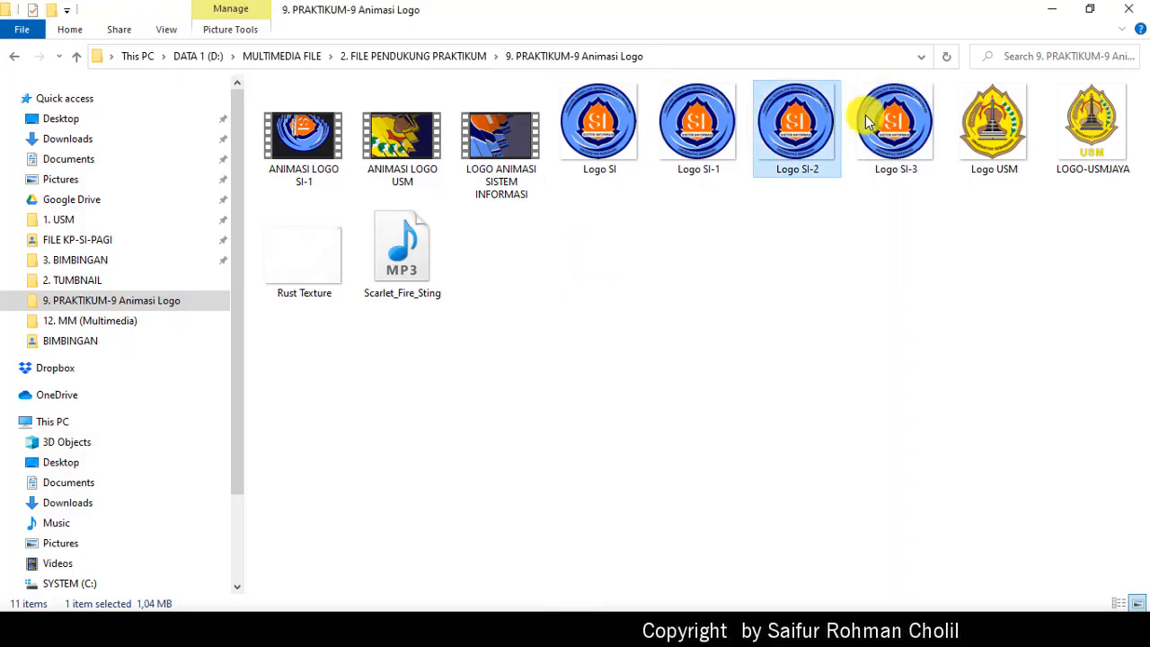
pyautogui.click(907, 112)
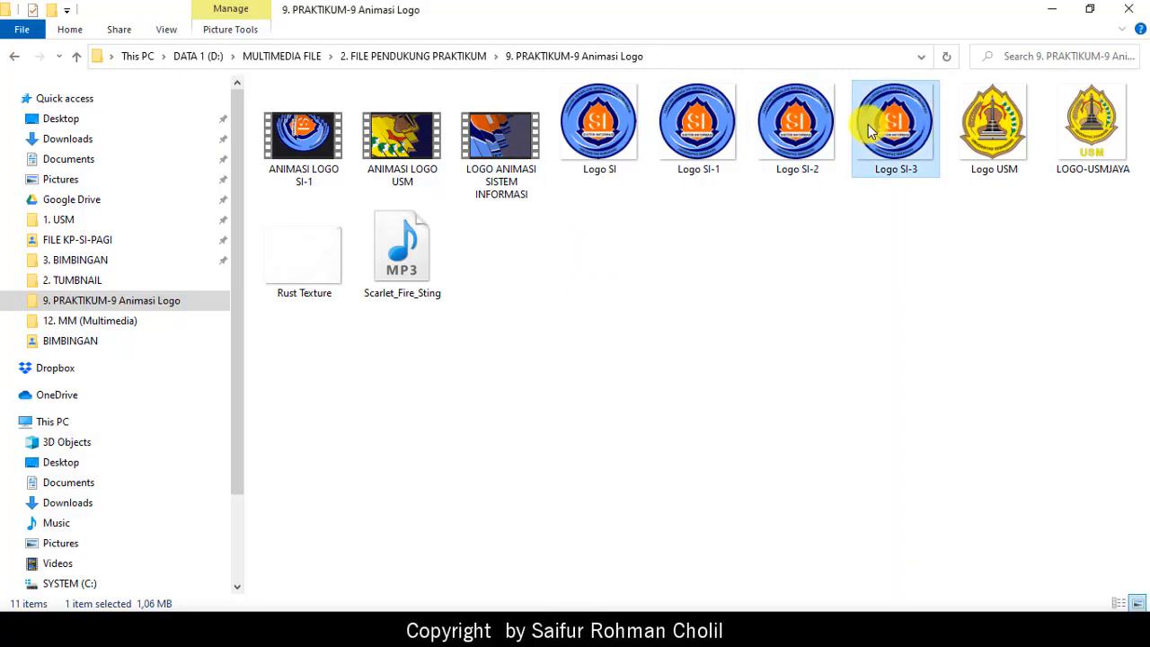
pyautogui.click(1046, 11)
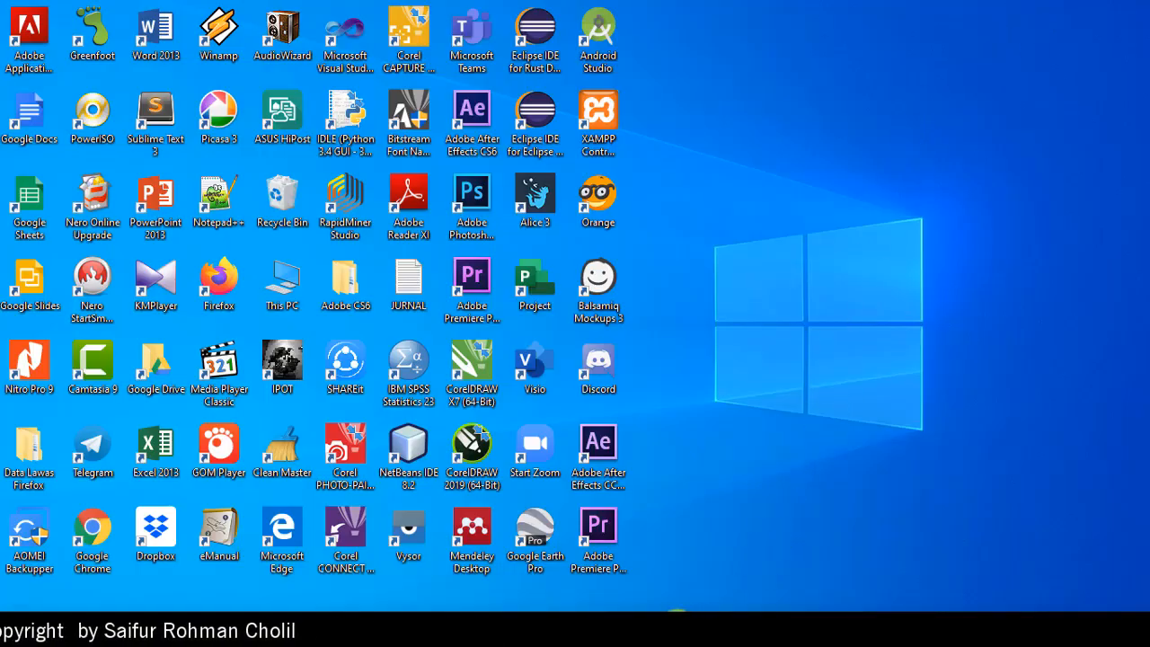
# - Switch to After Effects and start a new composition named animasi
pyautogui.click(678, 621)
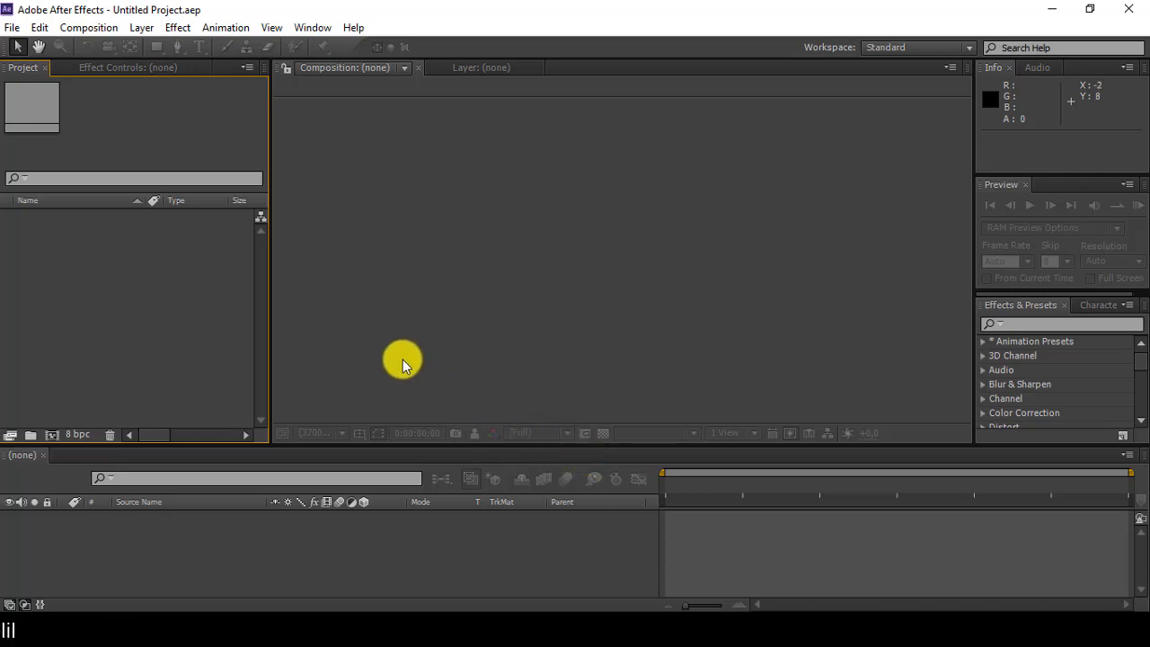
pyautogui.click(104, 32)
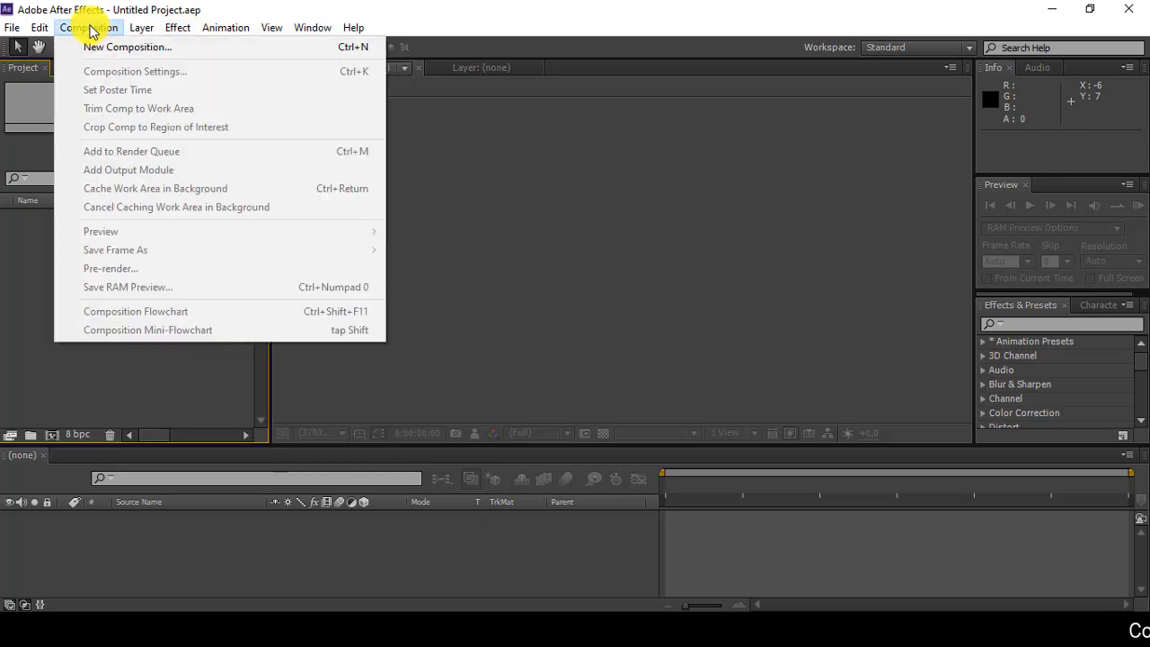
pyautogui.click(210, 54)
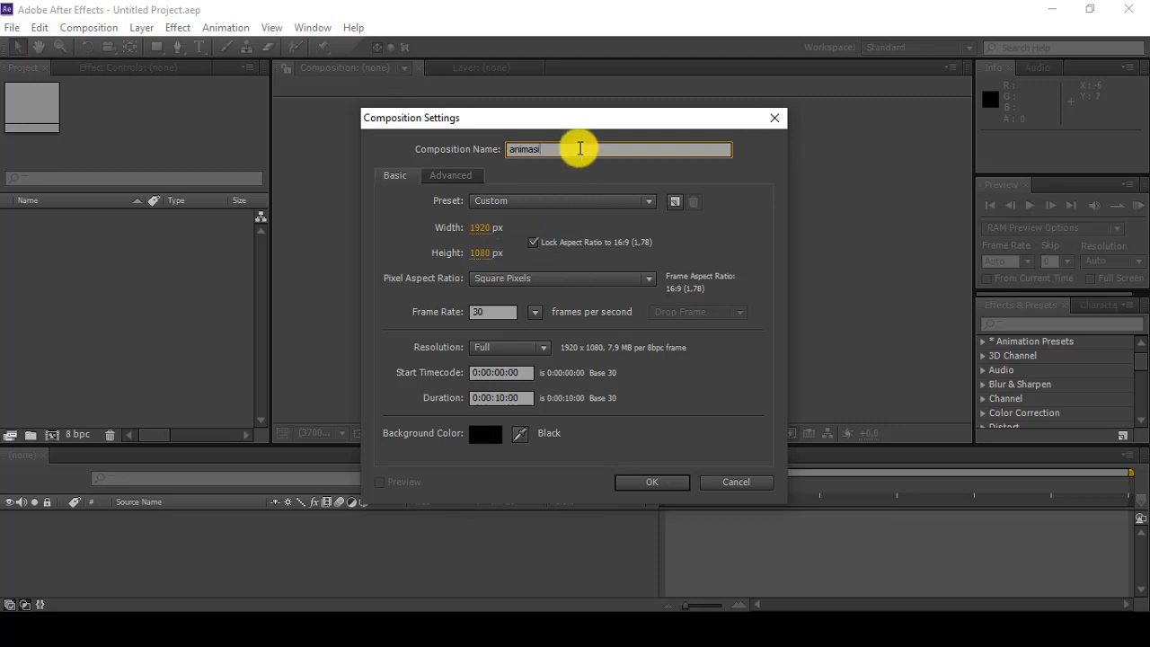
pyautogui.moveTo(563, 127); pyautogui.dragTo(566, 88)
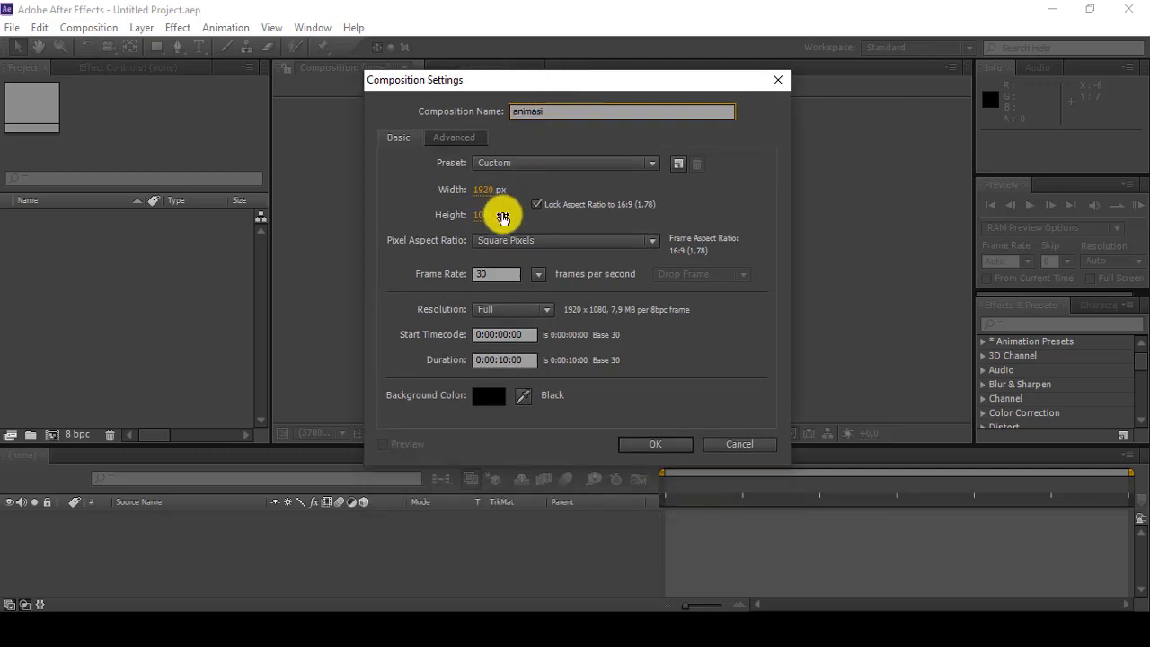
pyautogui.click(477, 281)
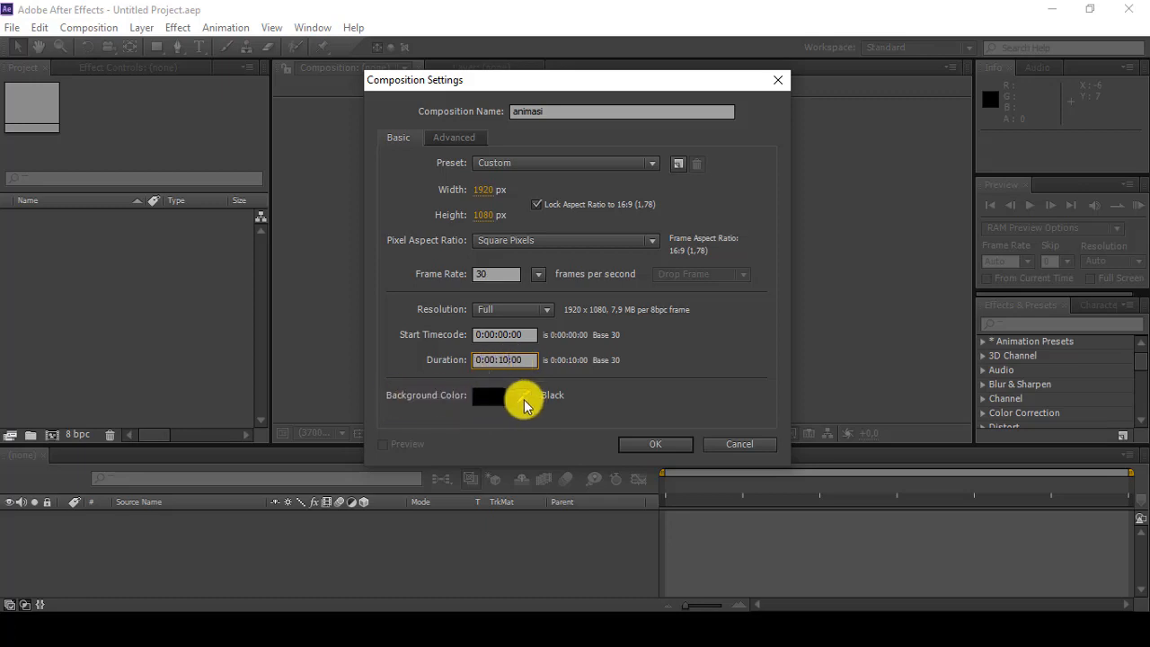
# - Set the composition's background color to hex 1C1D1E and create the composition
pyautogui.click(490, 396)
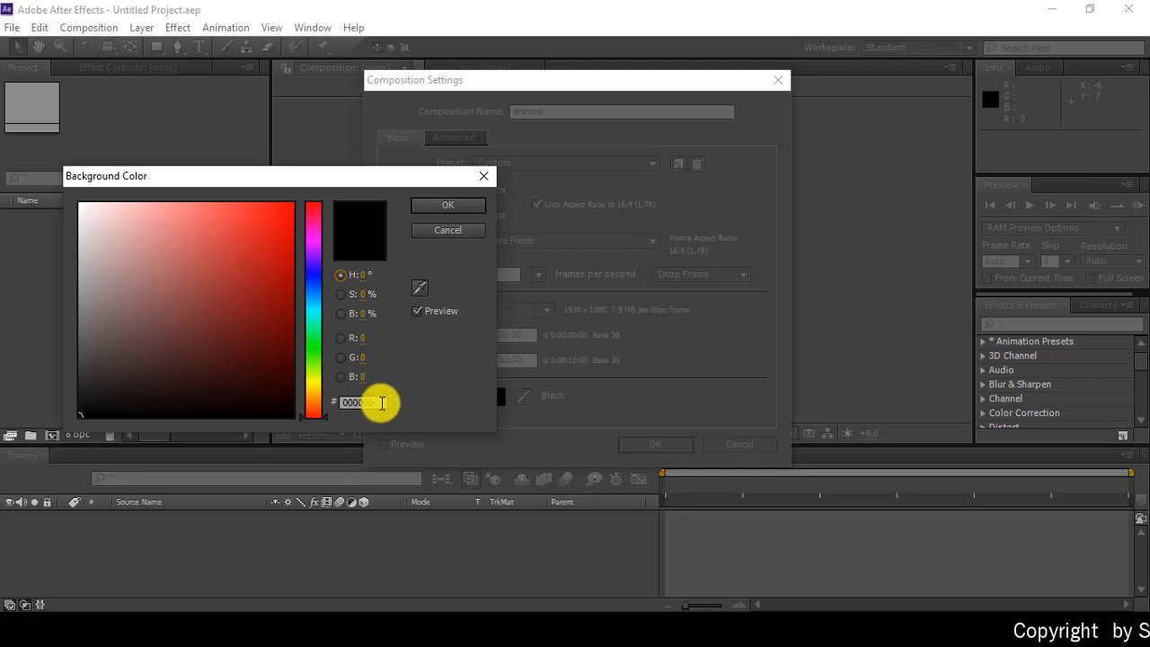
pyautogui.moveTo(367, 401); pyautogui.dragTo(317, 404)
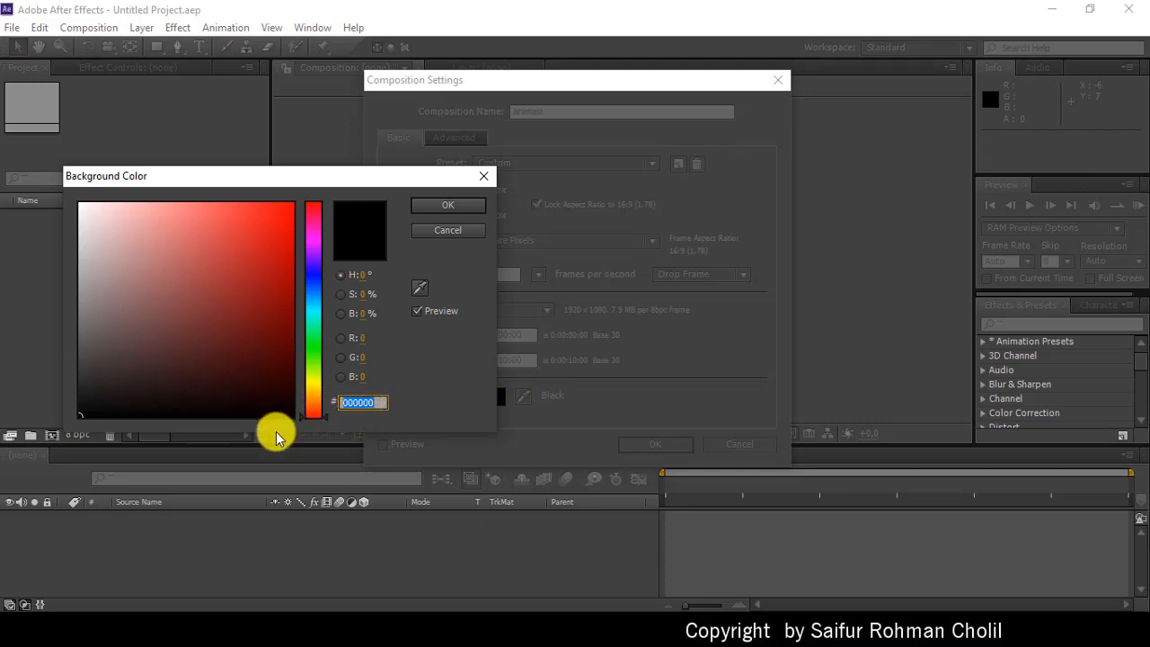
pyautogui.write('1C')
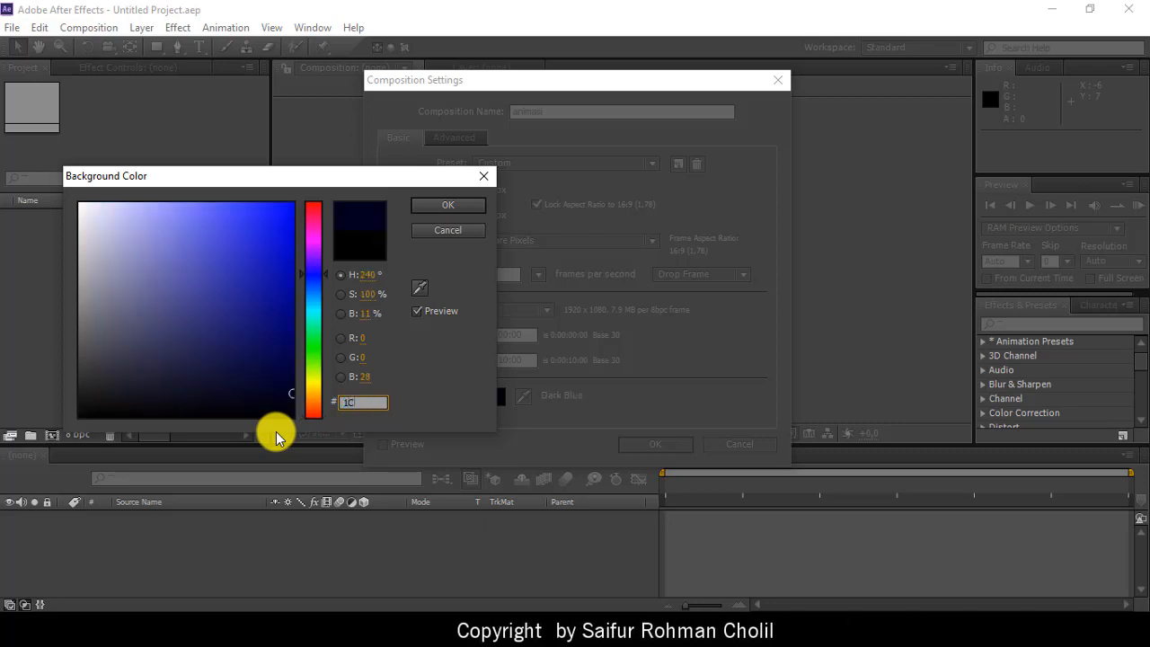
pyautogui.write('1D1E')
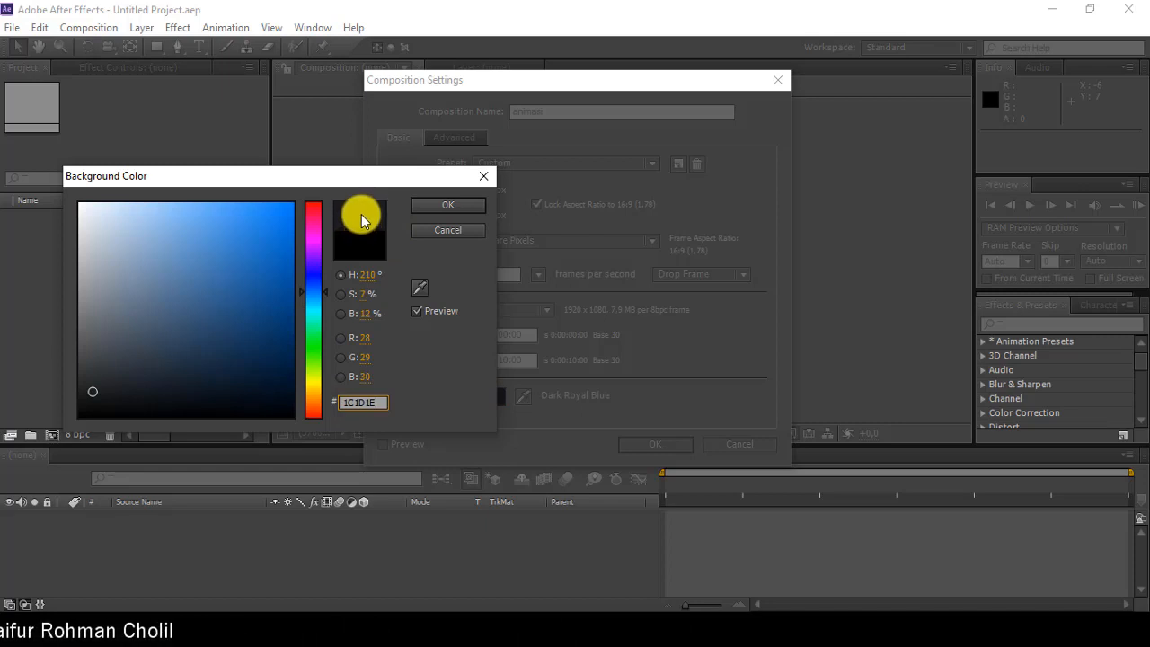
pyautogui.click(434, 206)
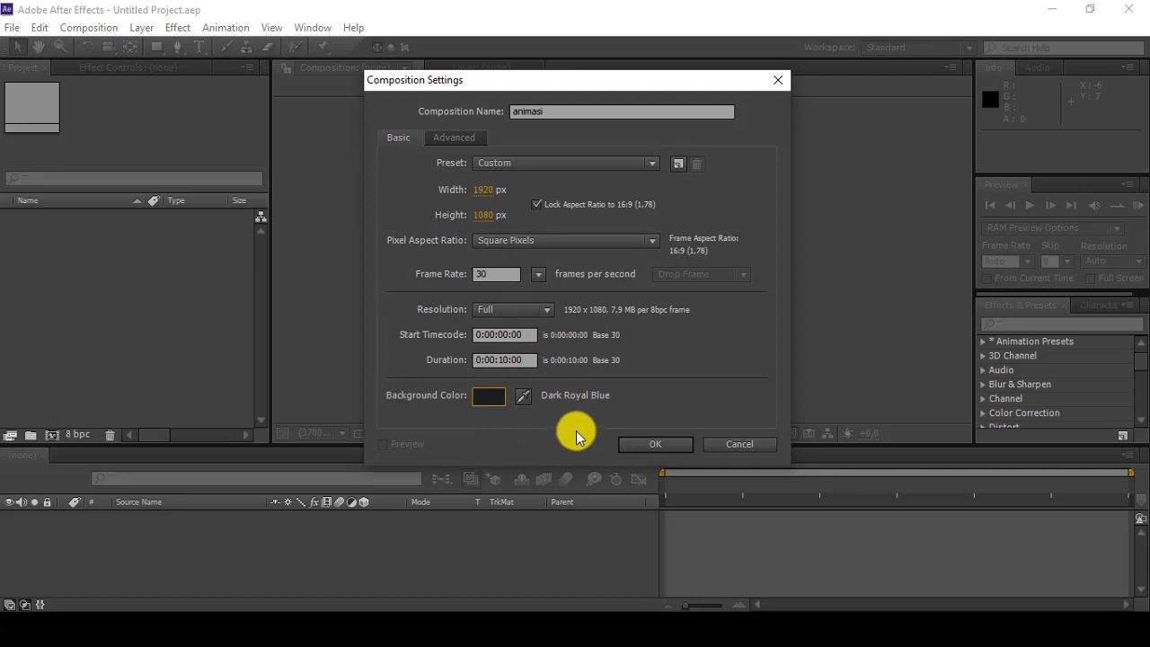
pyautogui.click(489, 396)
pyautogui.click(452, 205)
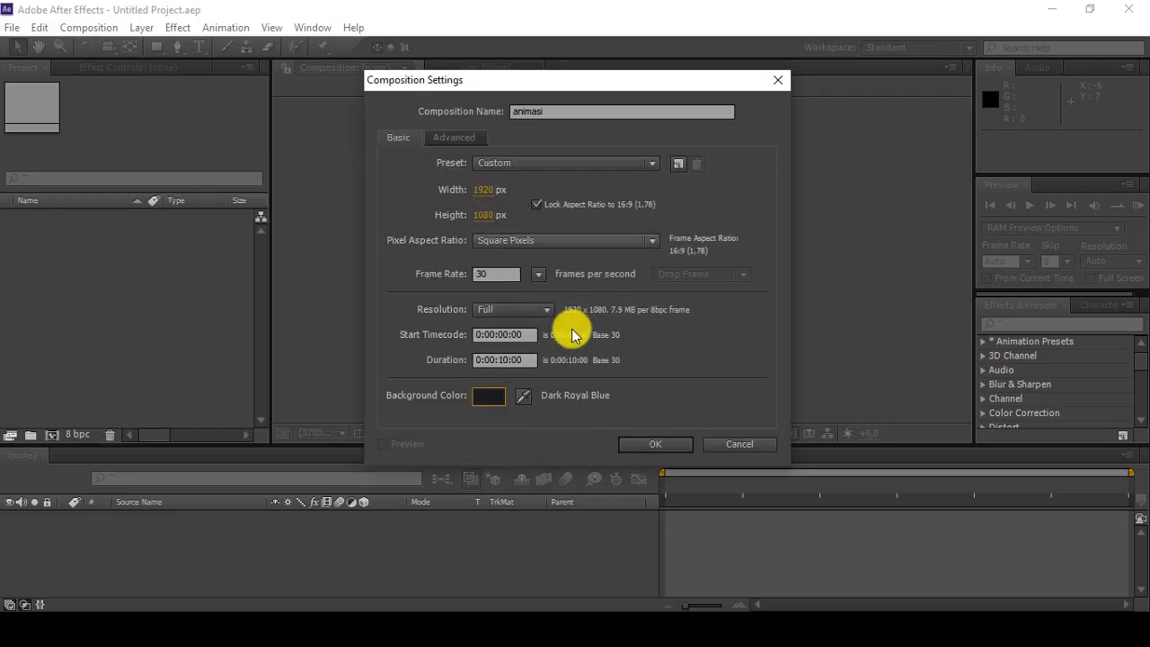
pyautogui.click(654, 443)
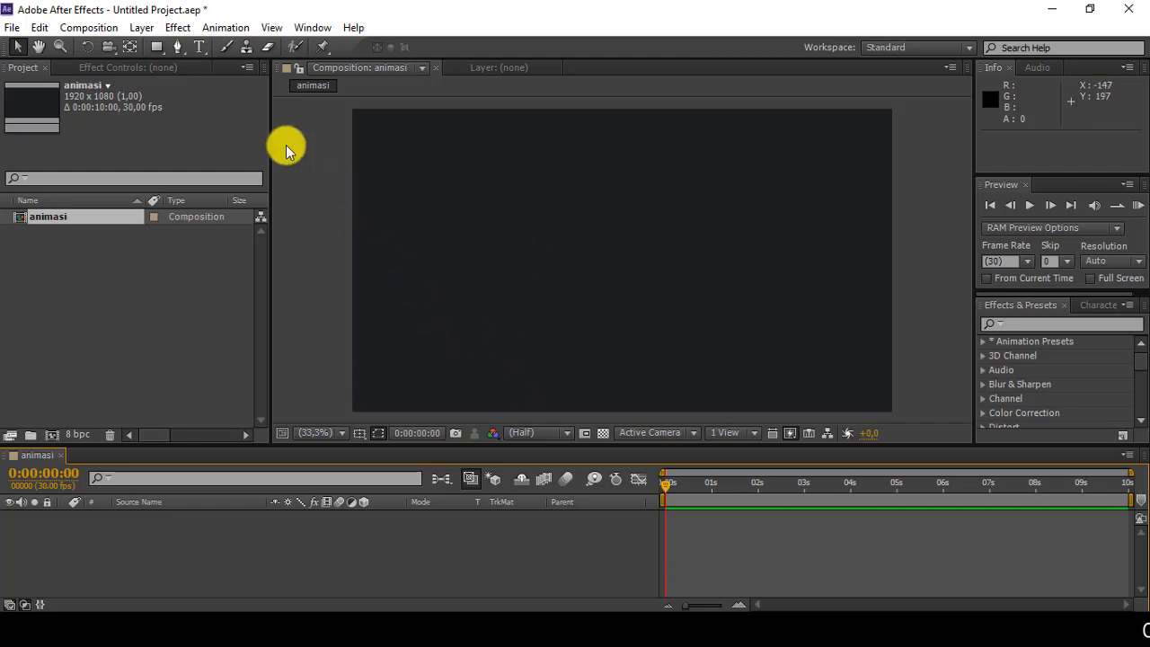
# - Create a solid layer named background with hex color 1C1D1E in the animasi composition
pyautogui.click(141, 28)
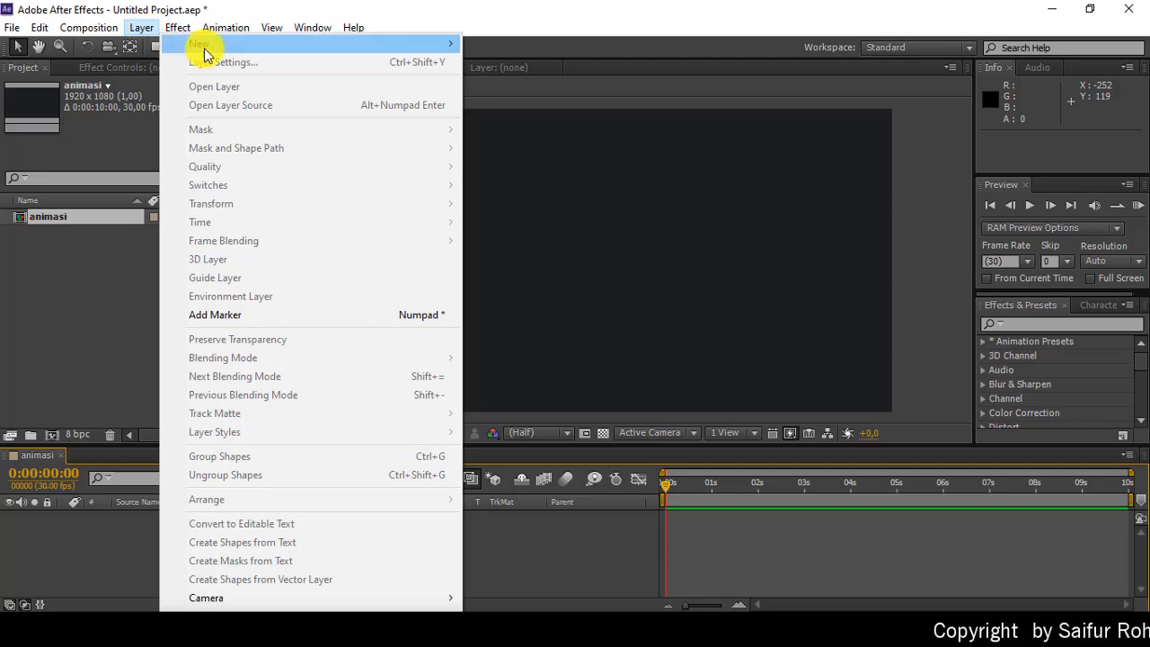
pyautogui.click(271, 27)
pyautogui.click(150, 28)
pyautogui.moveTo(200, 43)
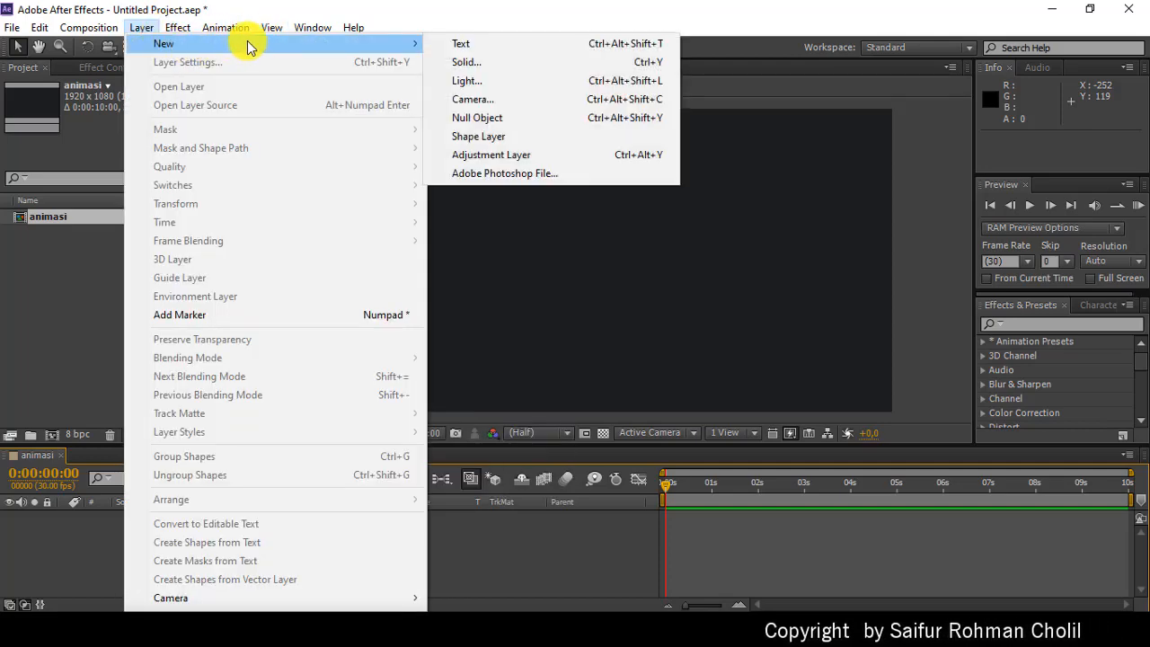
pyautogui.click(489, 65)
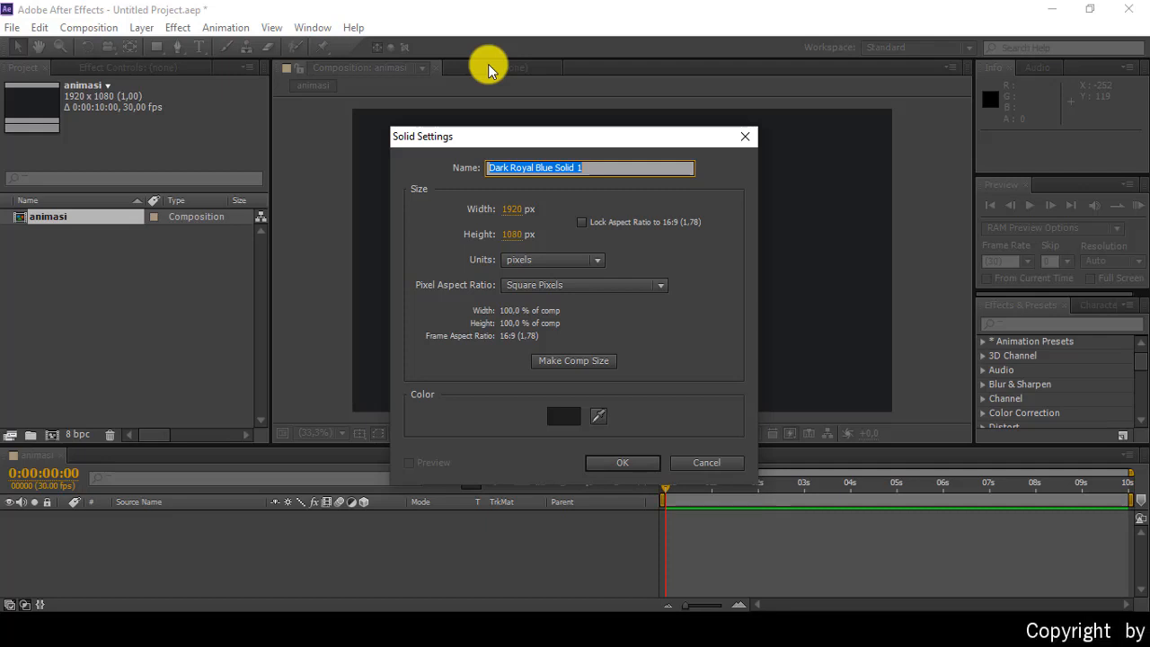
pyautogui.write('back')
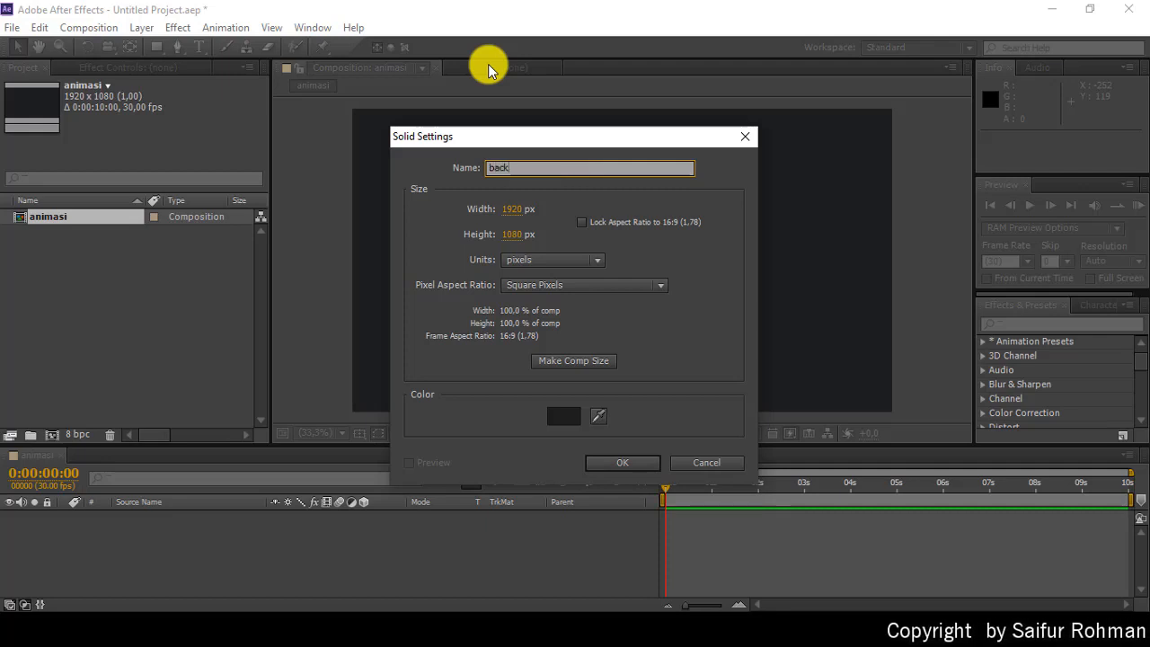
pyautogui.write('ground')
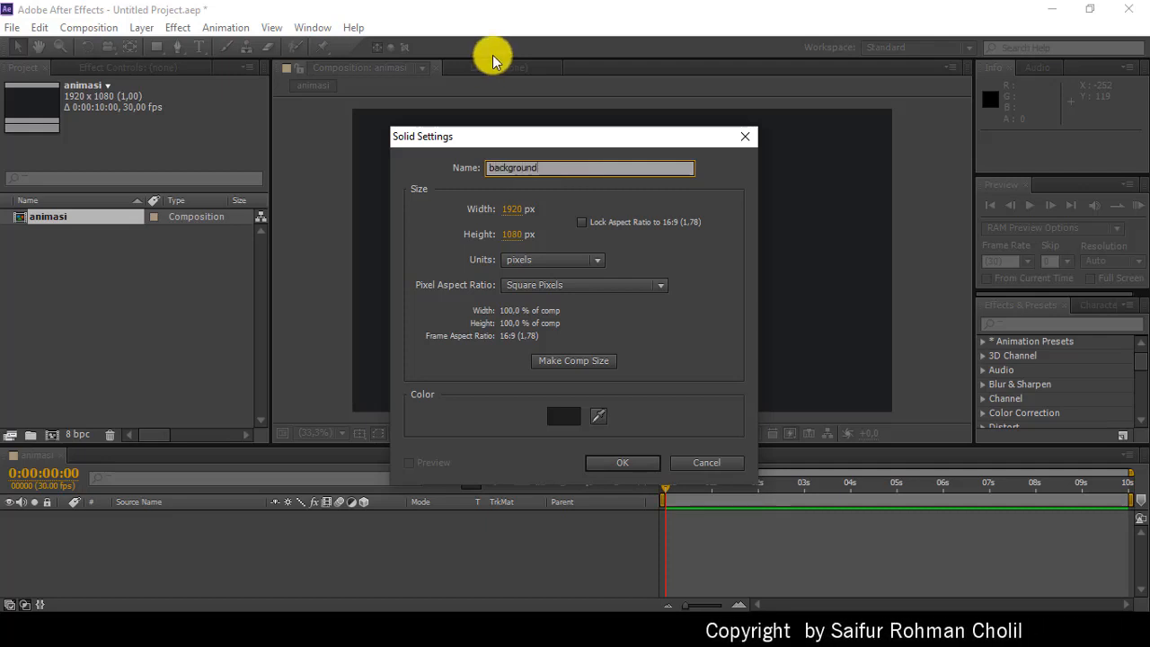
pyautogui.click(564, 415)
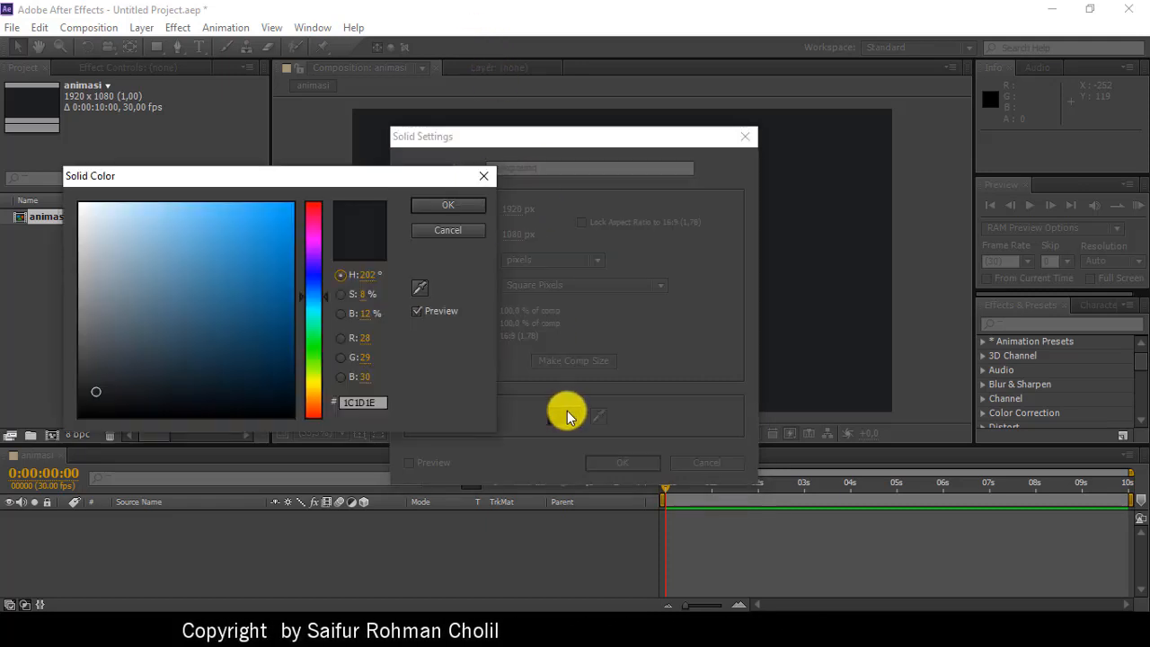
pyautogui.click(354, 404)
pyautogui.click(381, 406)
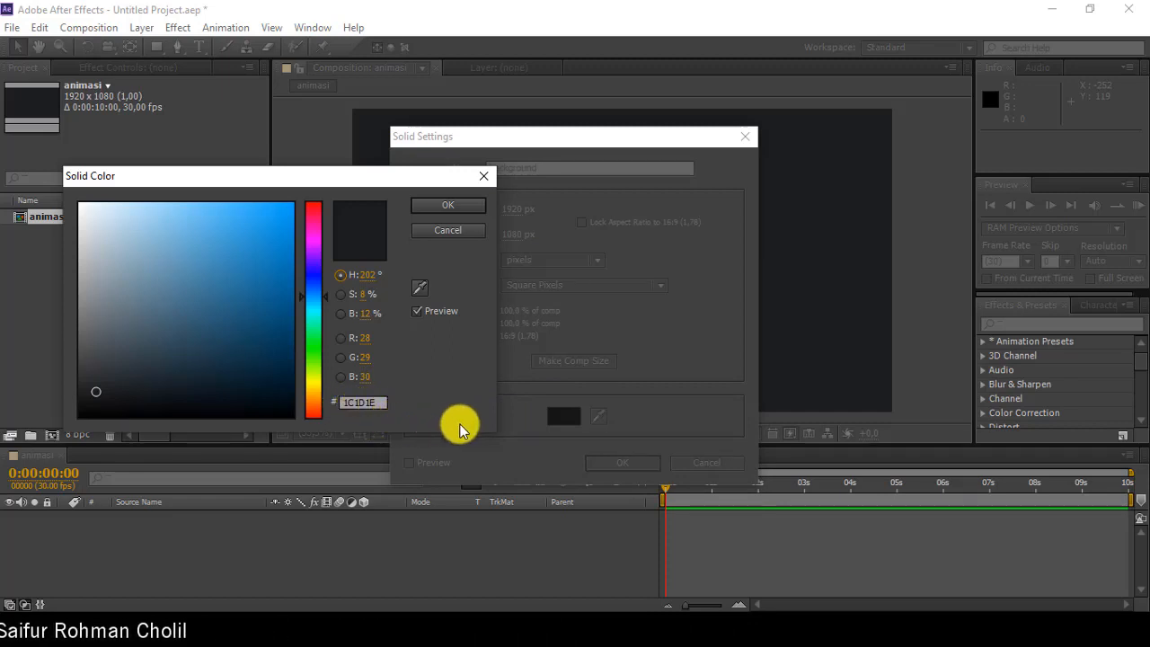
pyautogui.click(454, 206)
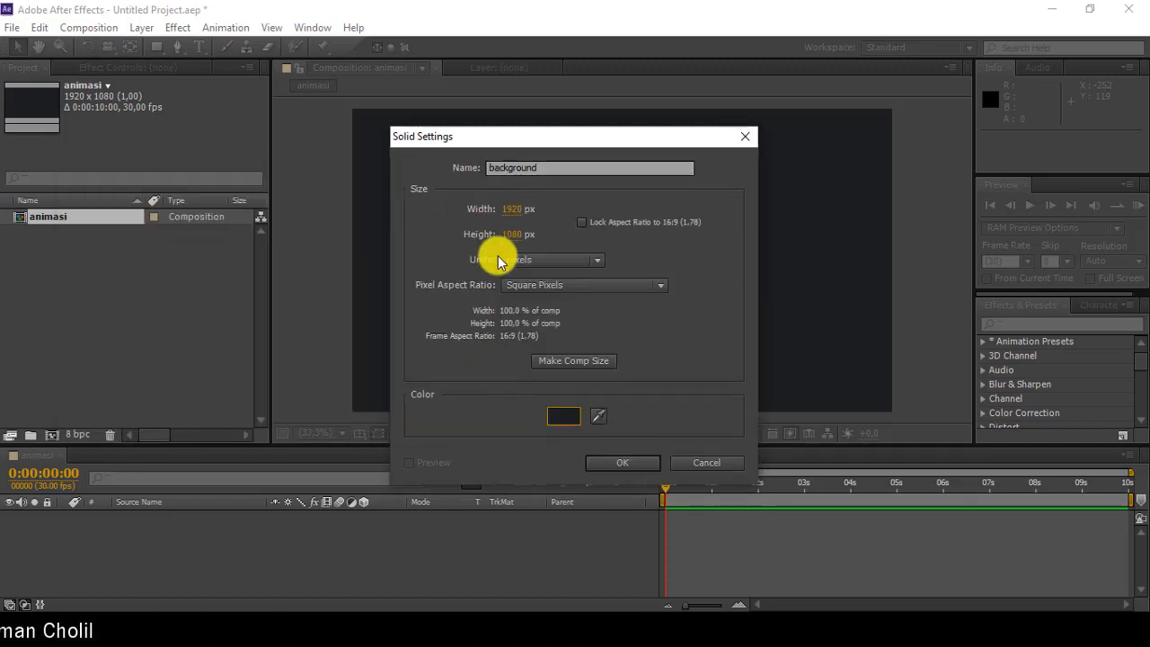
pyautogui.click(622, 464)
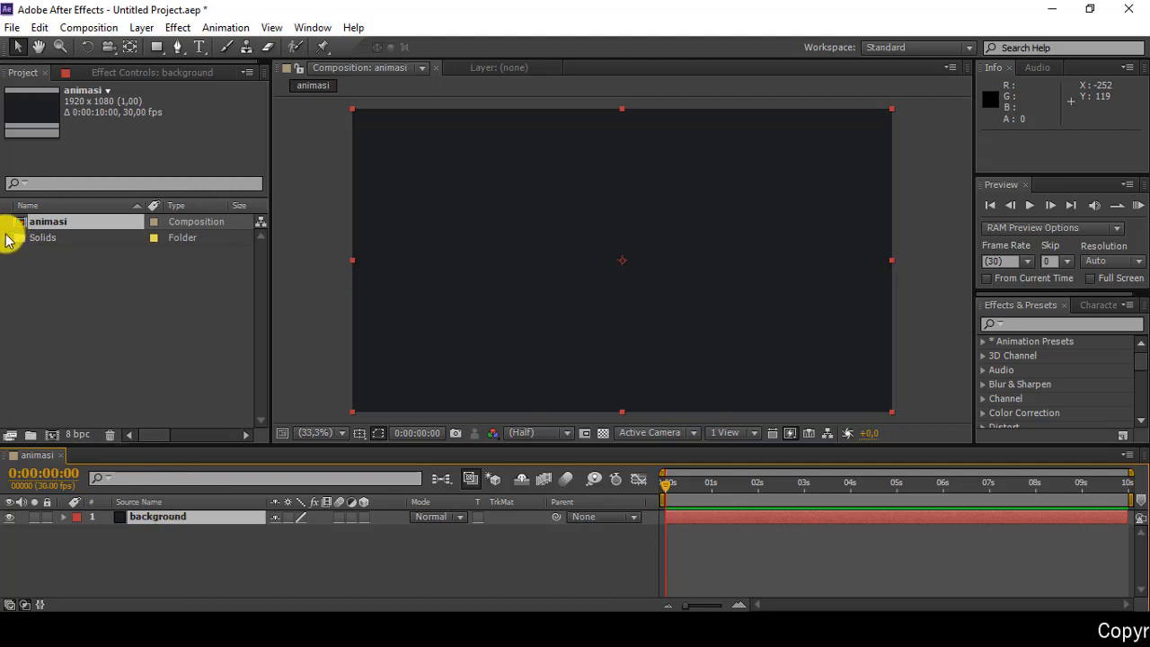
# - Expand the project's Solids folder to examine its contents and collapse it again
pyautogui.click(7, 239)
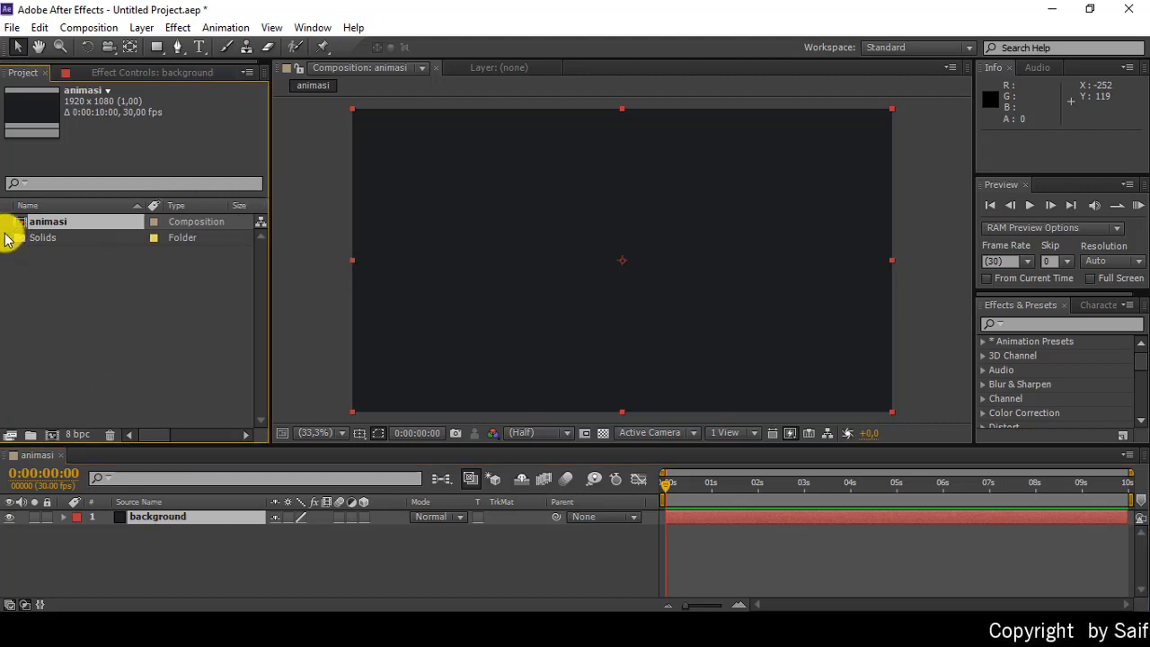
pyautogui.click(7, 239)
pyautogui.click(7, 239)
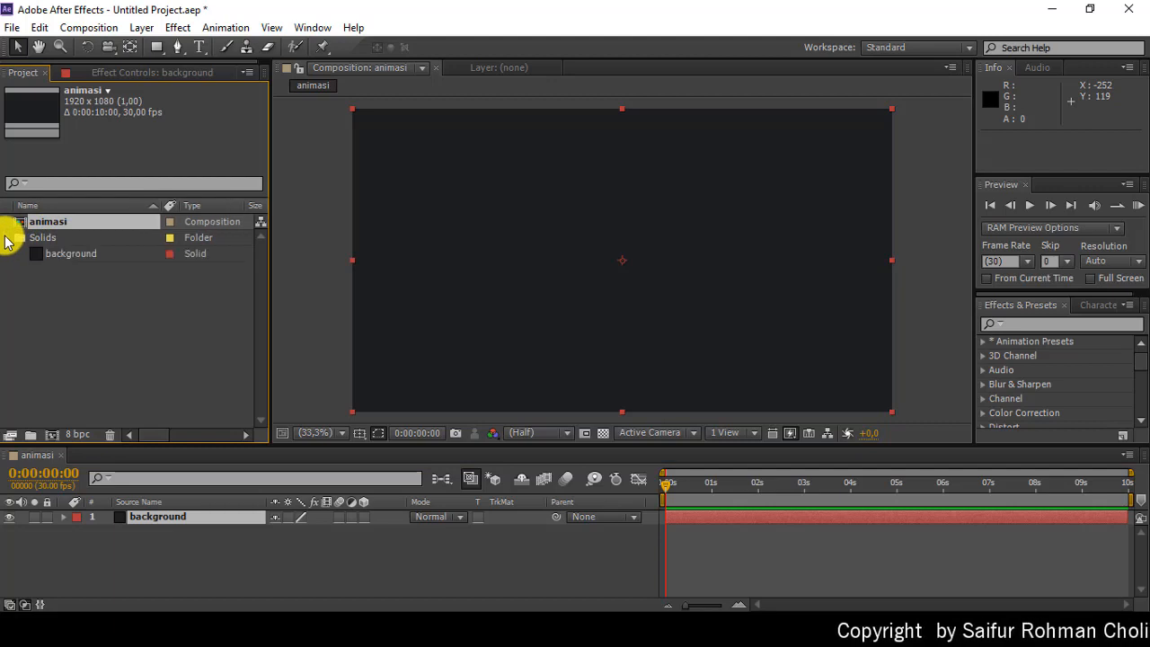
pyautogui.click(7, 239)
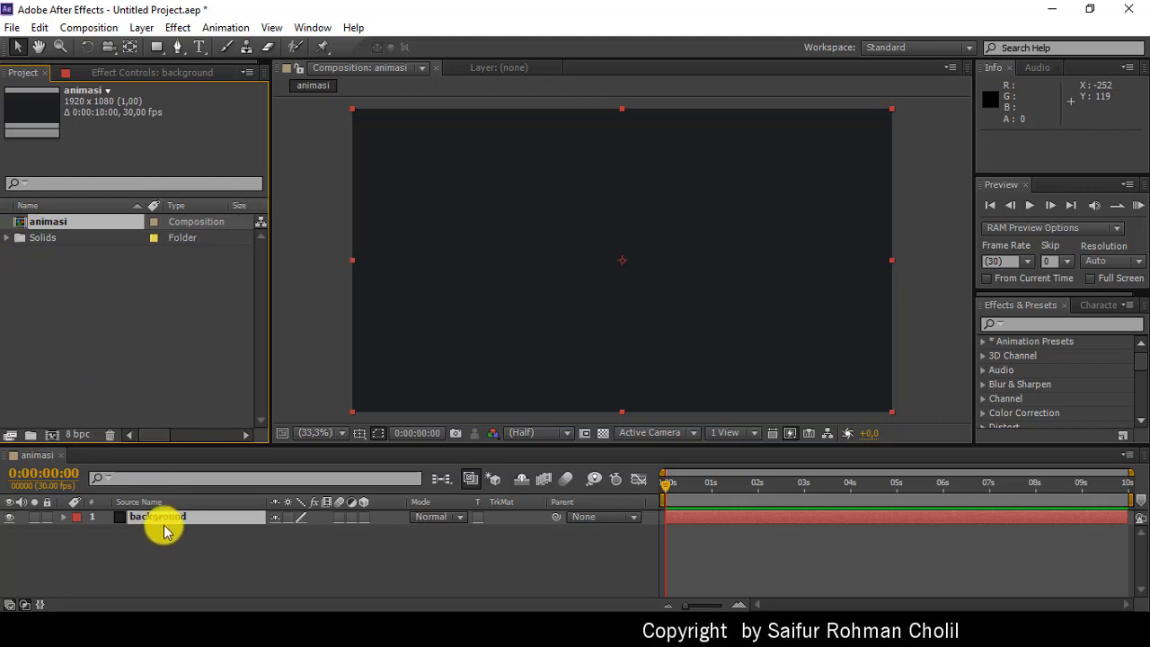
pyautogui.click(151, 483)
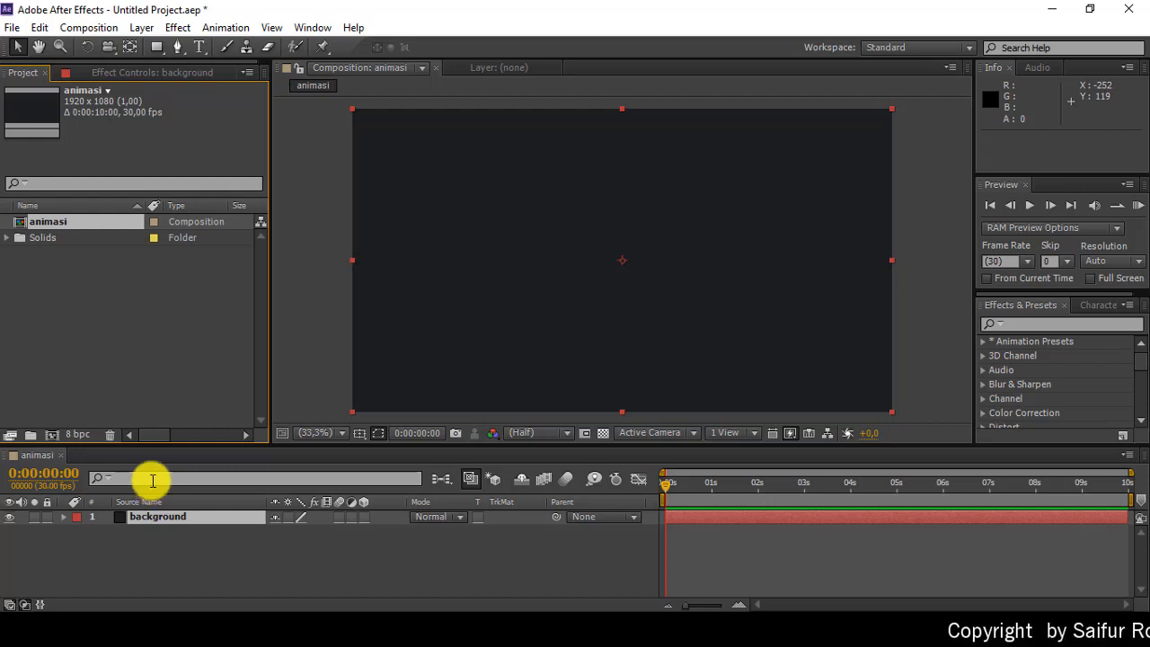
# - Import the Logo SI-1, Rust Texture and Scarlet_Fire_Sting files from the PRAKTIKUM-9 Animasi Logo folder into the After Effects project
pyautogui.click(133, 335)
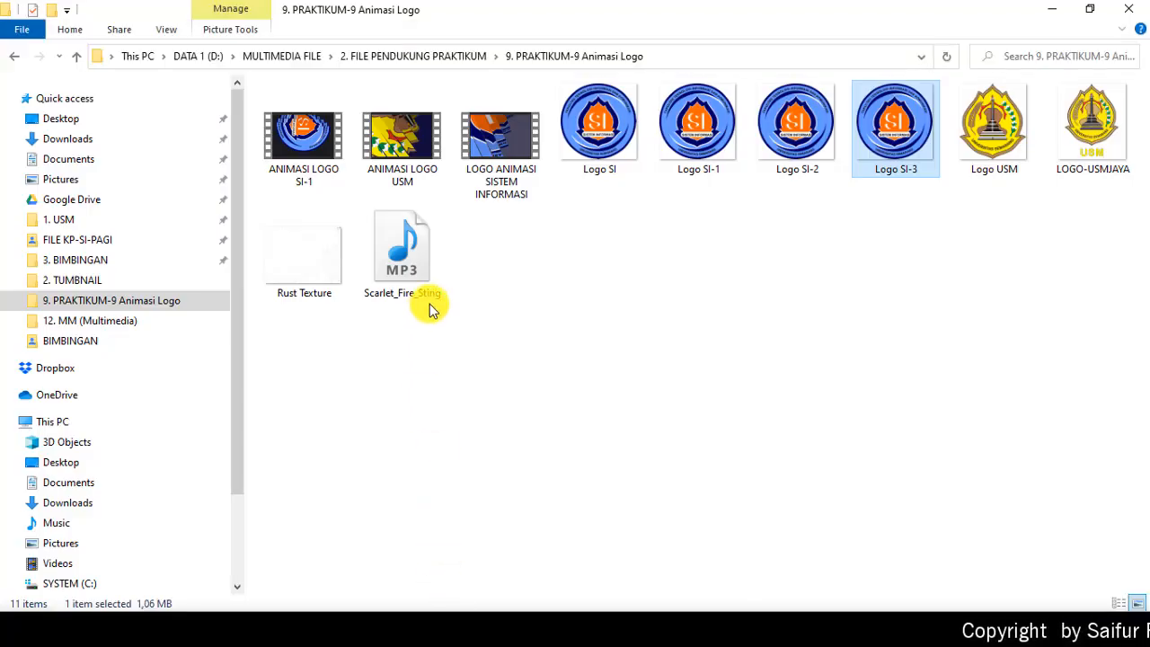
pyautogui.click(698, 126)
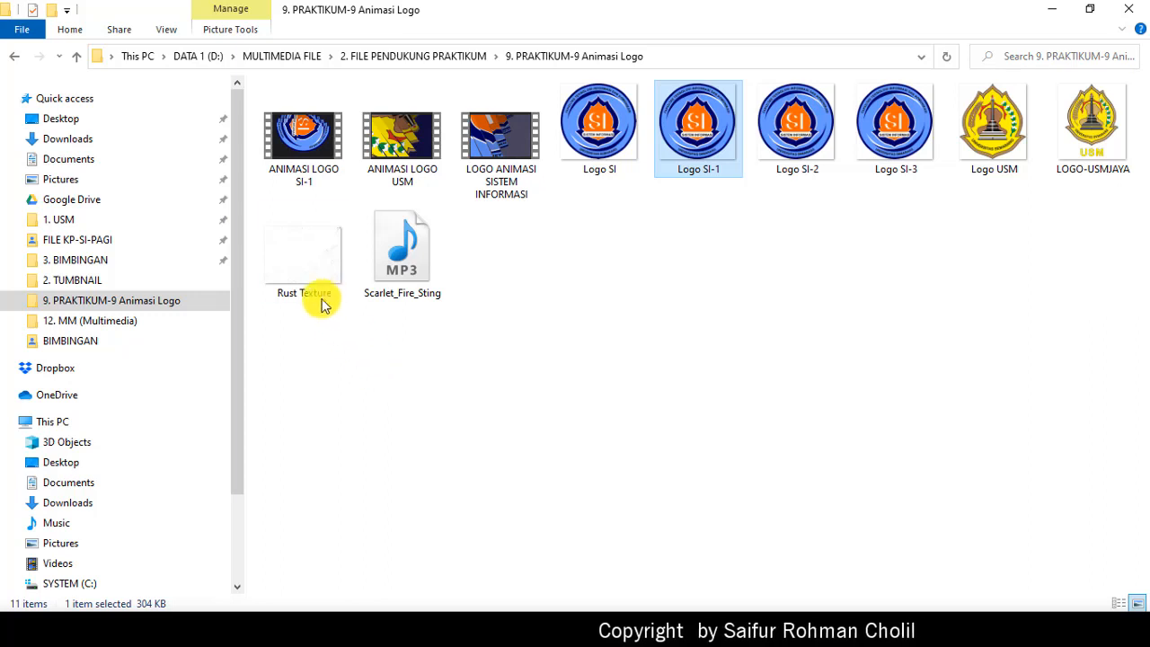
pyautogui.keyDown('ctrl'); pyautogui.click(291, 254); pyautogui.keyUp('ctrl')
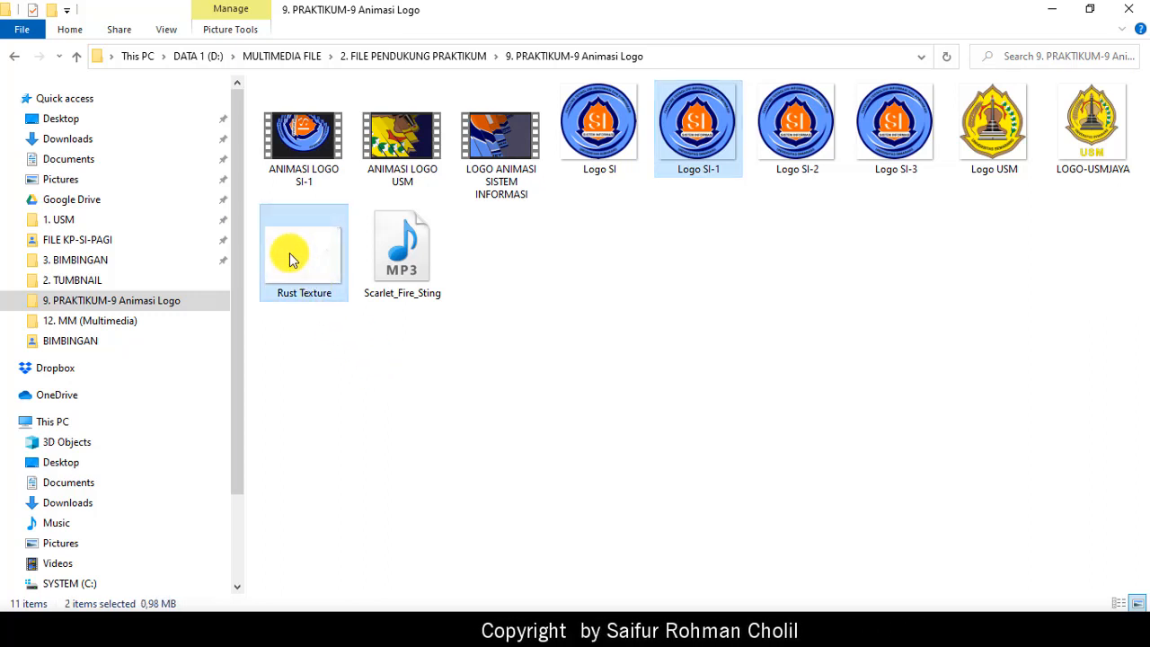
pyautogui.keyDown('ctrl'); pyautogui.click(393, 254); pyautogui.keyUp('ctrl')
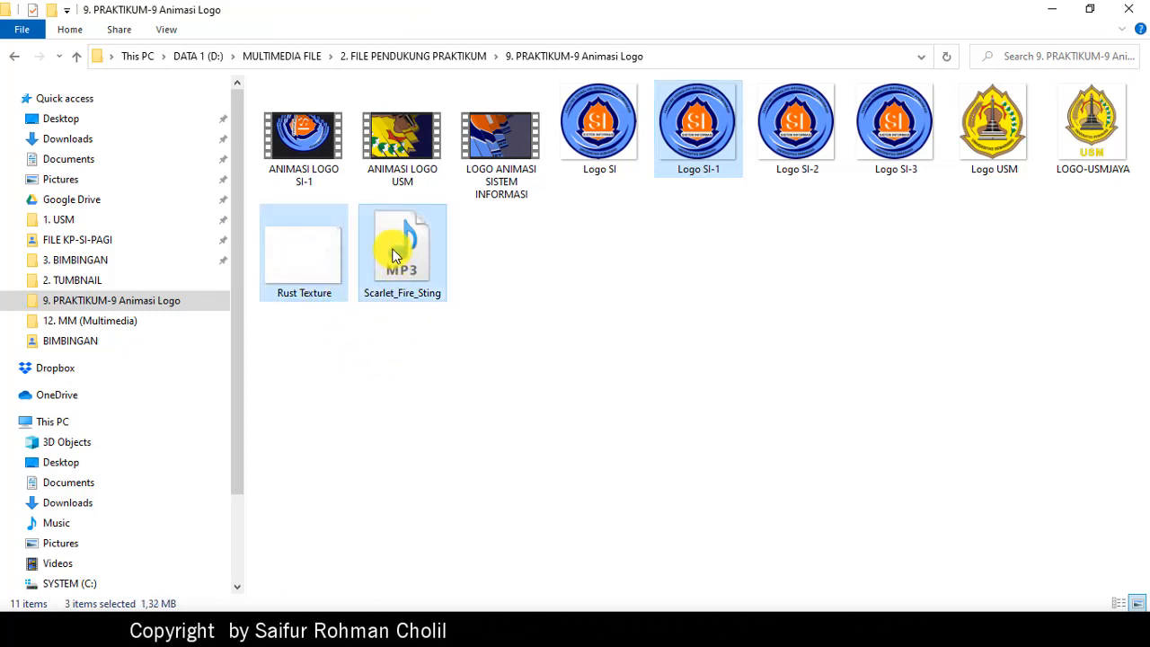
pyautogui.moveTo(393, 256); pyautogui.dragTo(125, 339)
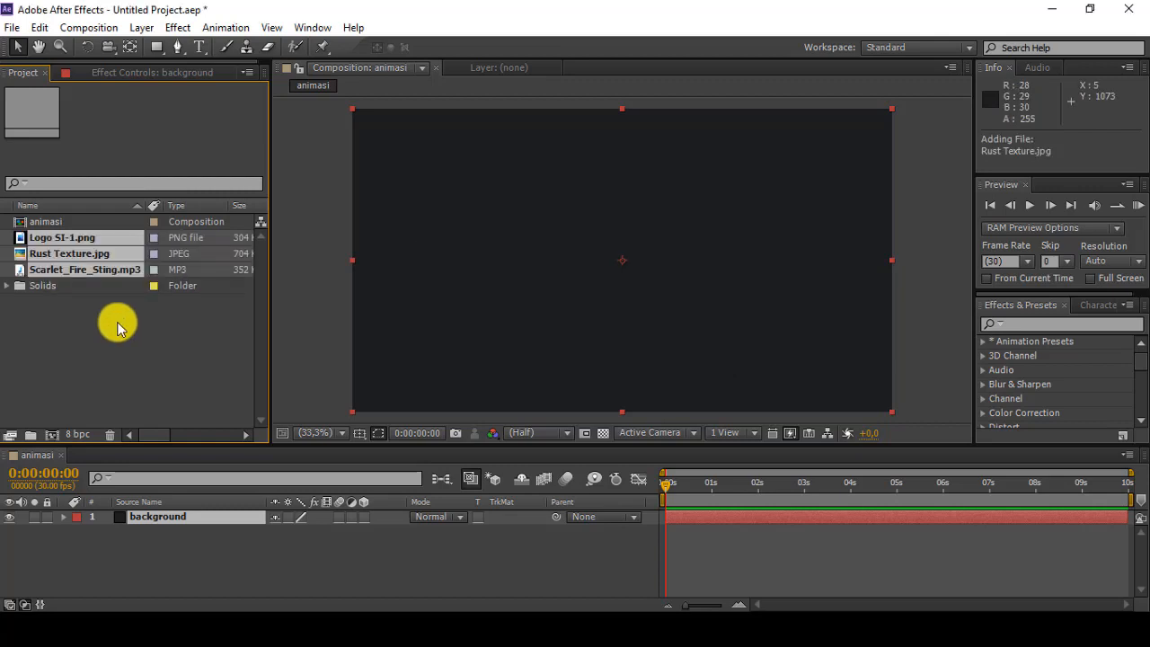
# - Add Rust Texture.jpg to the animasi timeline above the background layer
pyautogui.click(62, 374)
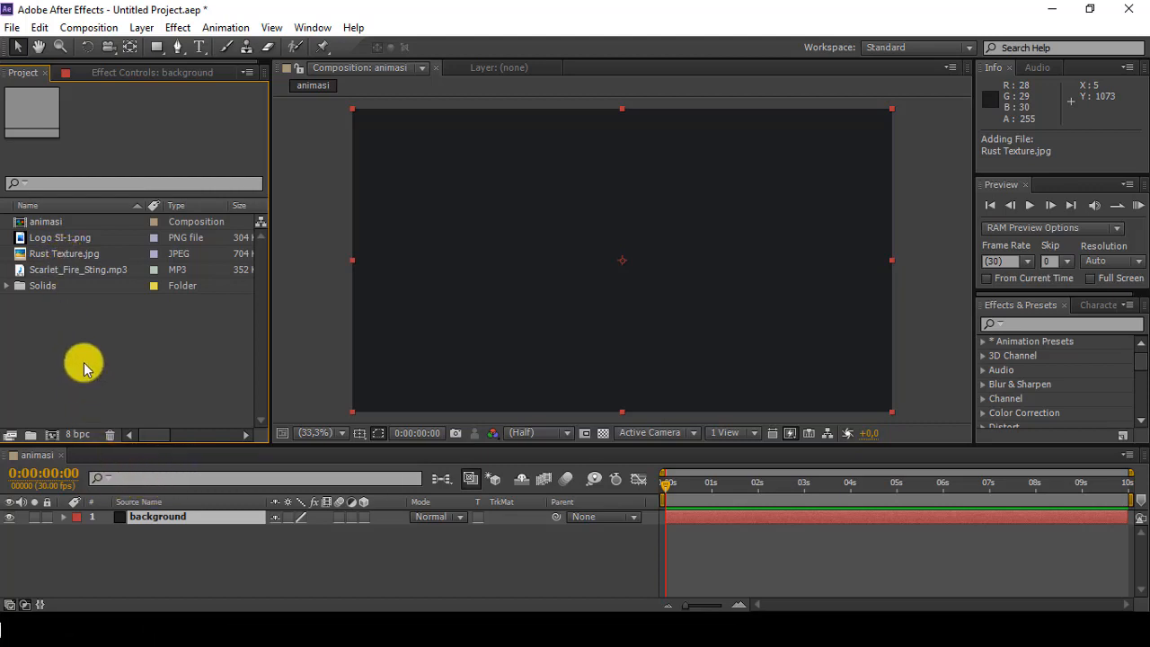
pyautogui.click(43, 261)
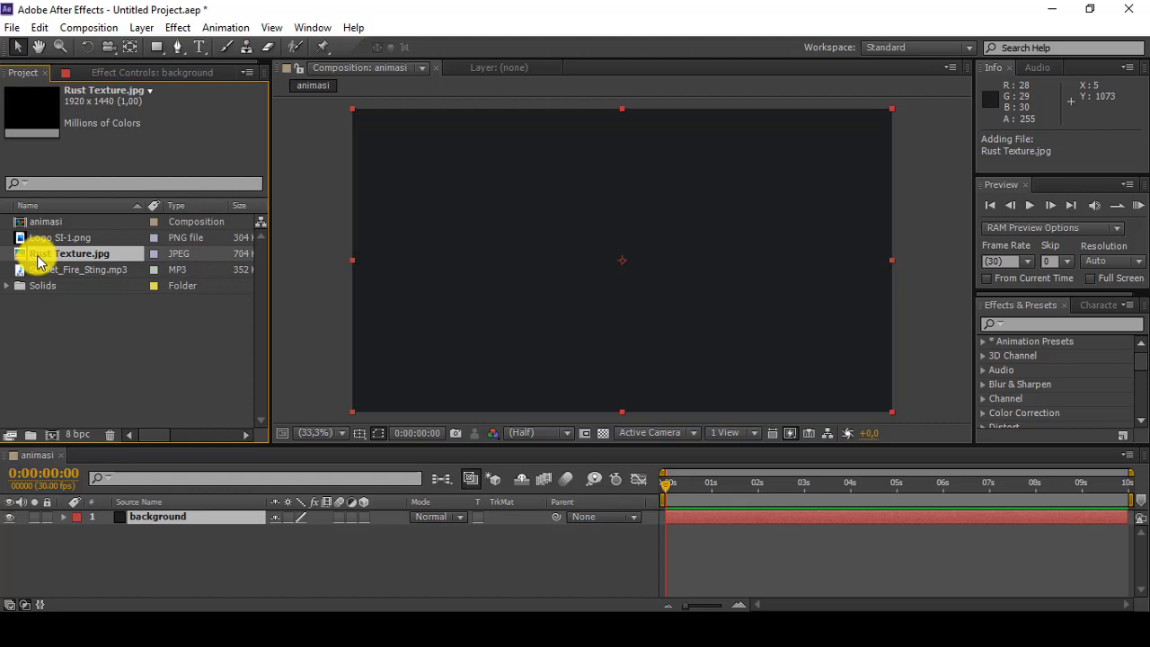
pyautogui.moveTo(37, 261); pyautogui.dragTo(123, 516)
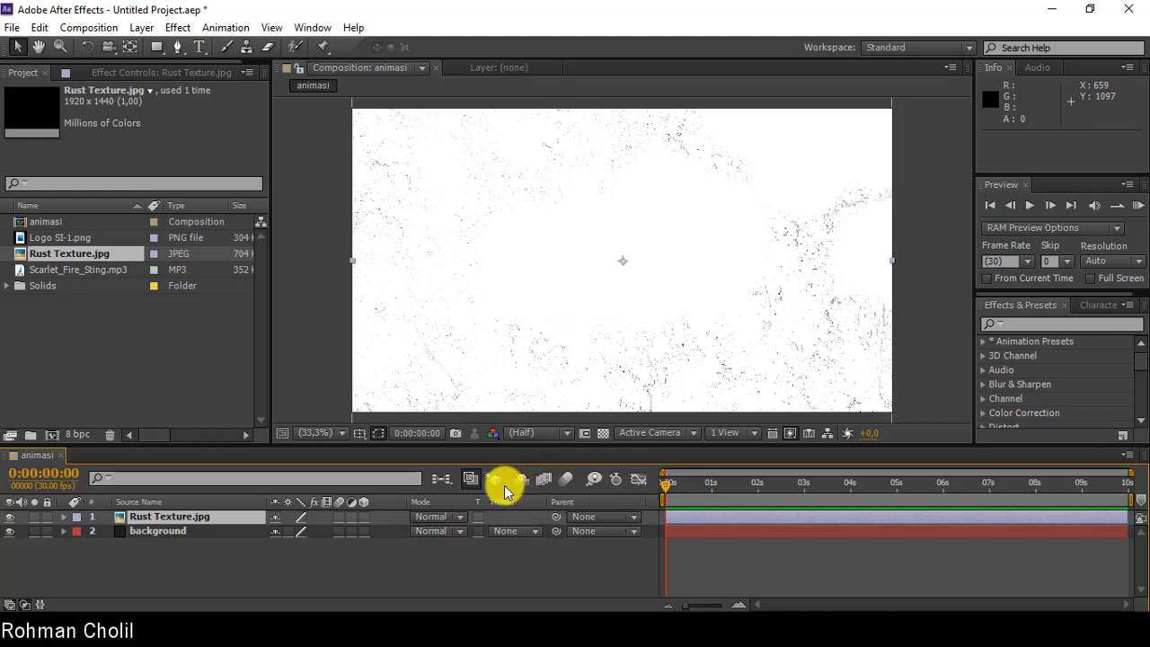
# - Hide the layer switches column in the animasi timeline
pyautogui.rightClick(394, 509)
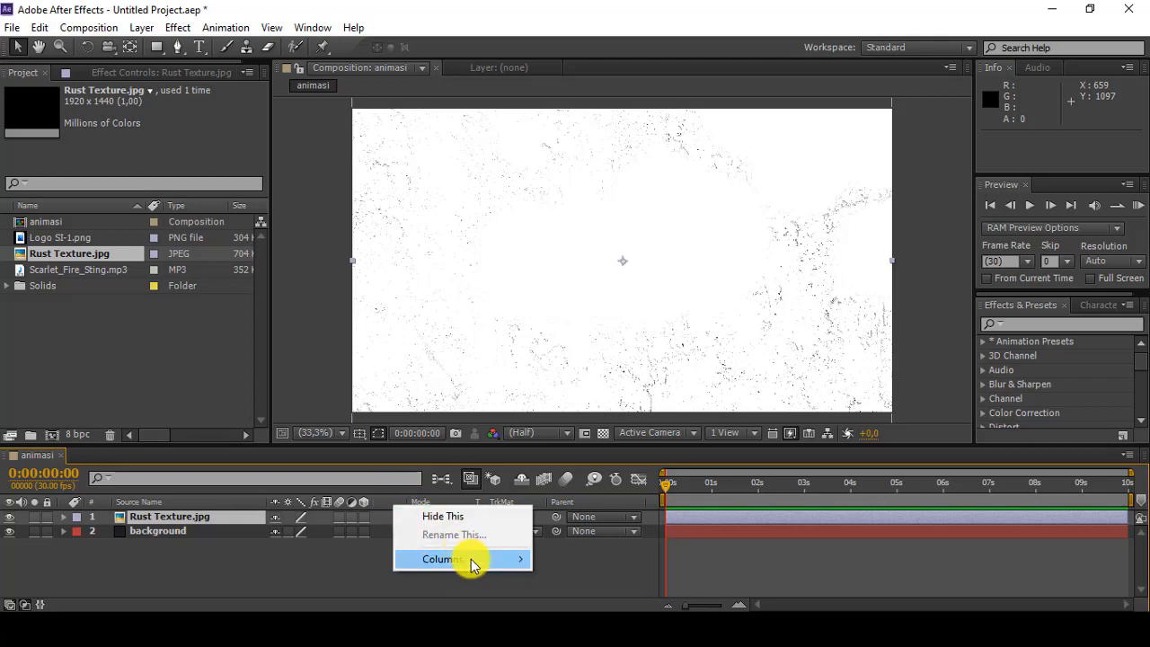
pyautogui.moveTo(474, 562)
pyautogui.click(570, 431)
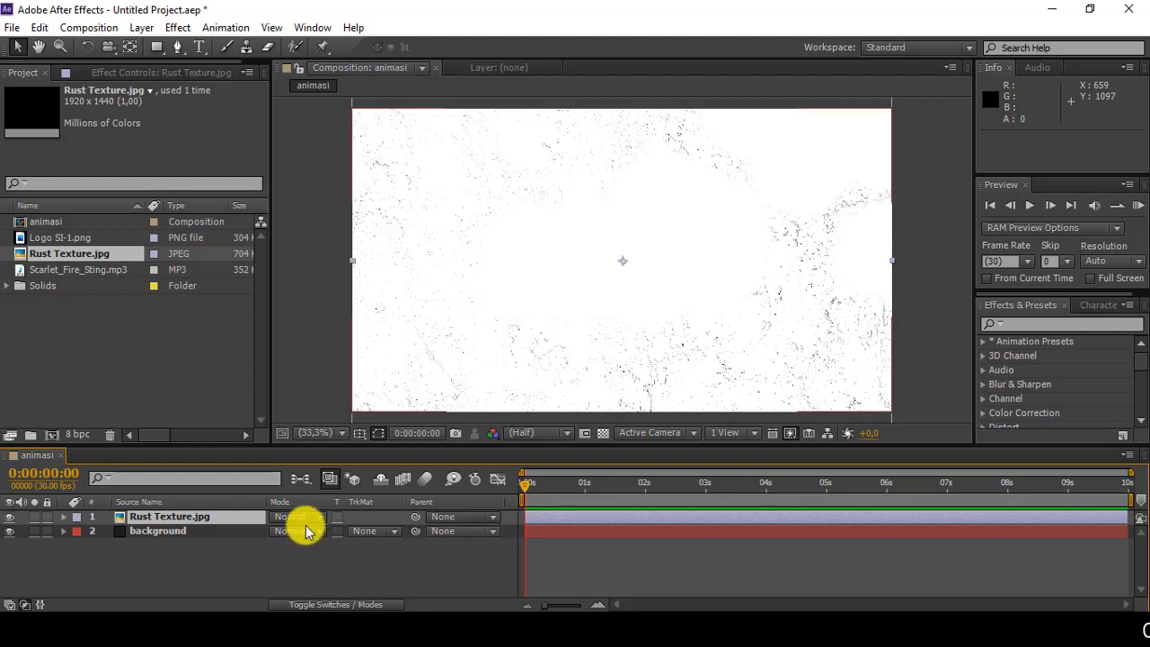
# - Show the layer switches column in the animasi timeline again and set the Rust Texture.jpg layer's blending mode to Divide
pyautogui.click(332, 604)
pyautogui.click(332, 603)
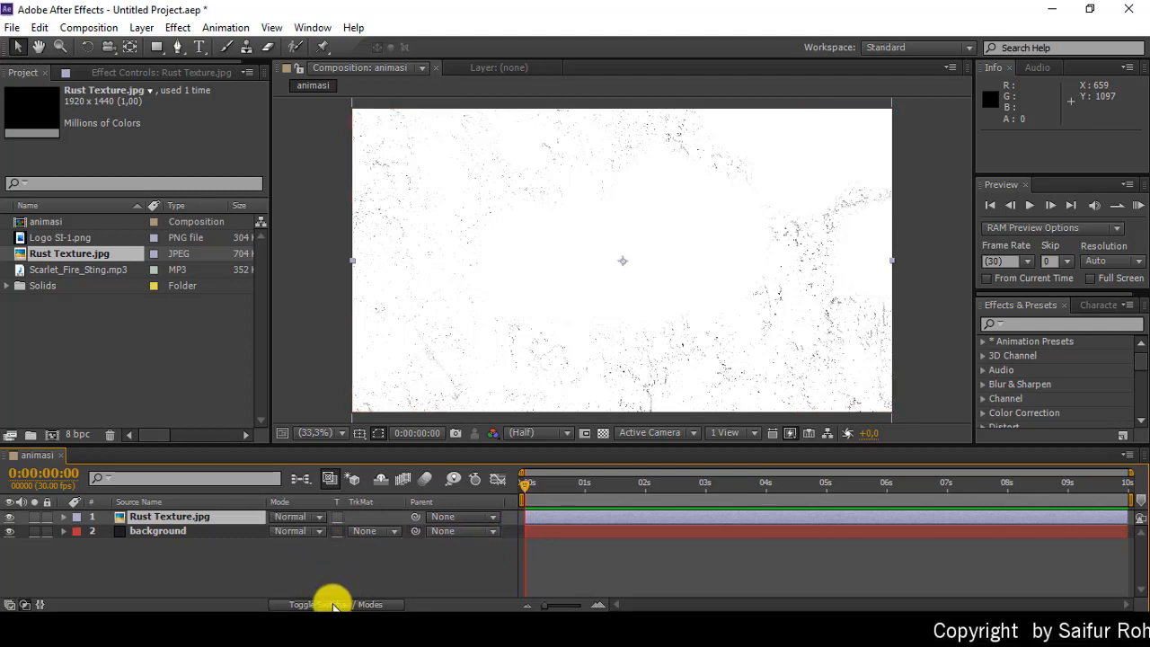
pyautogui.rightClick(308, 508)
pyautogui.moveTo(370, 554)
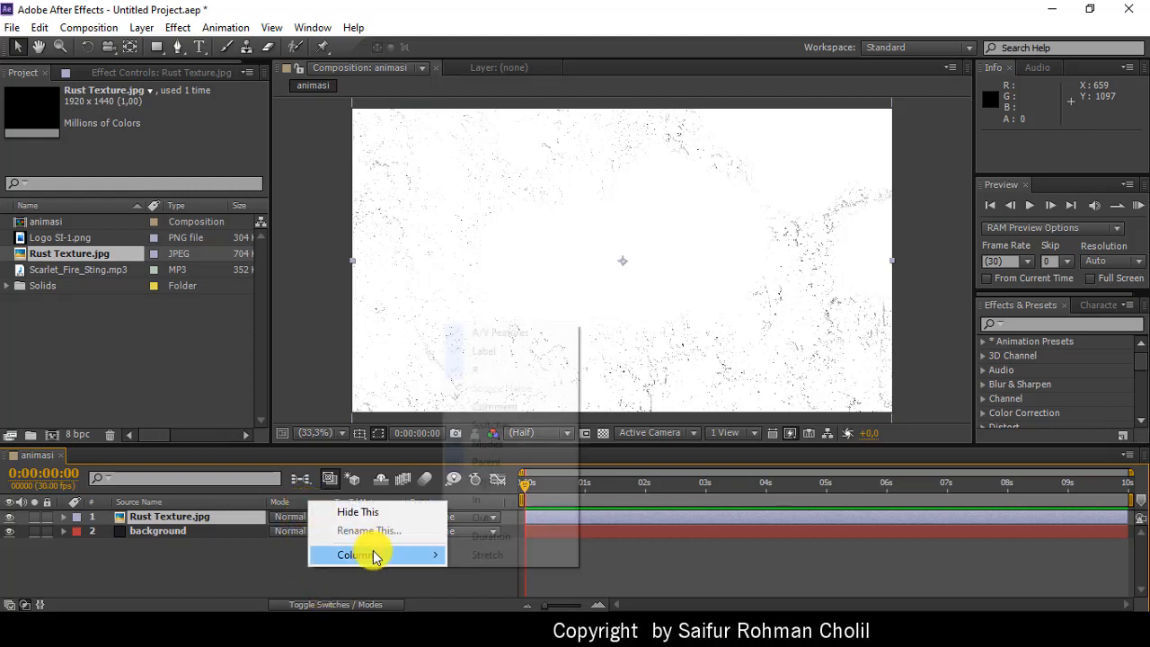
pyautogui.click(494, 427)
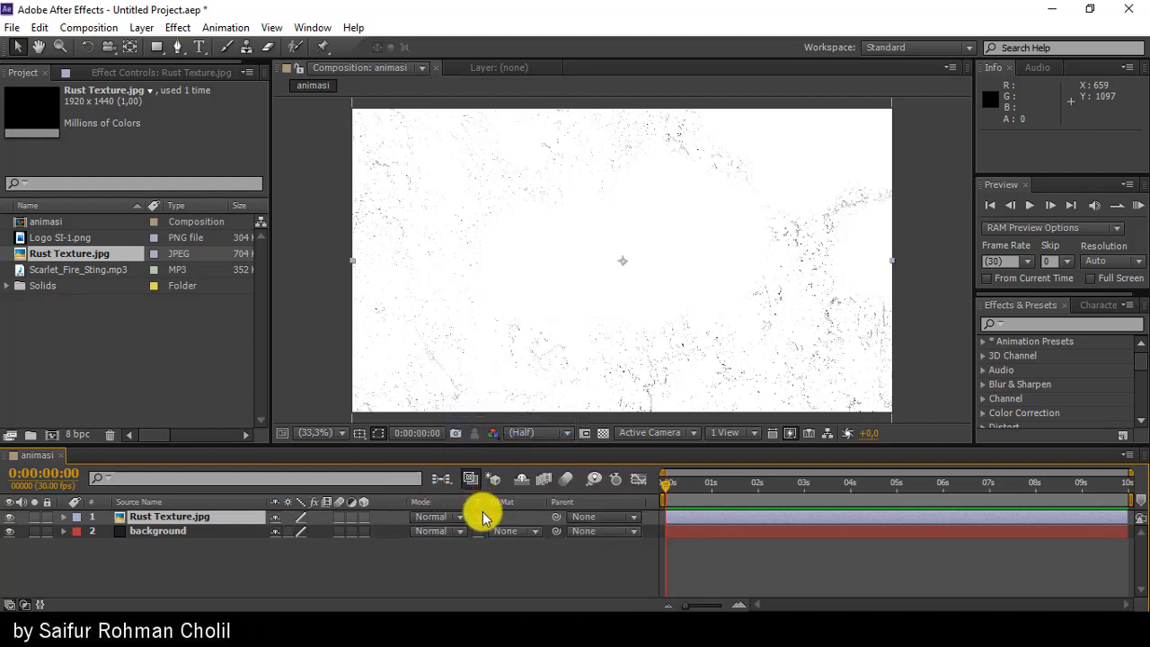
pyautogui.click(431, 517)
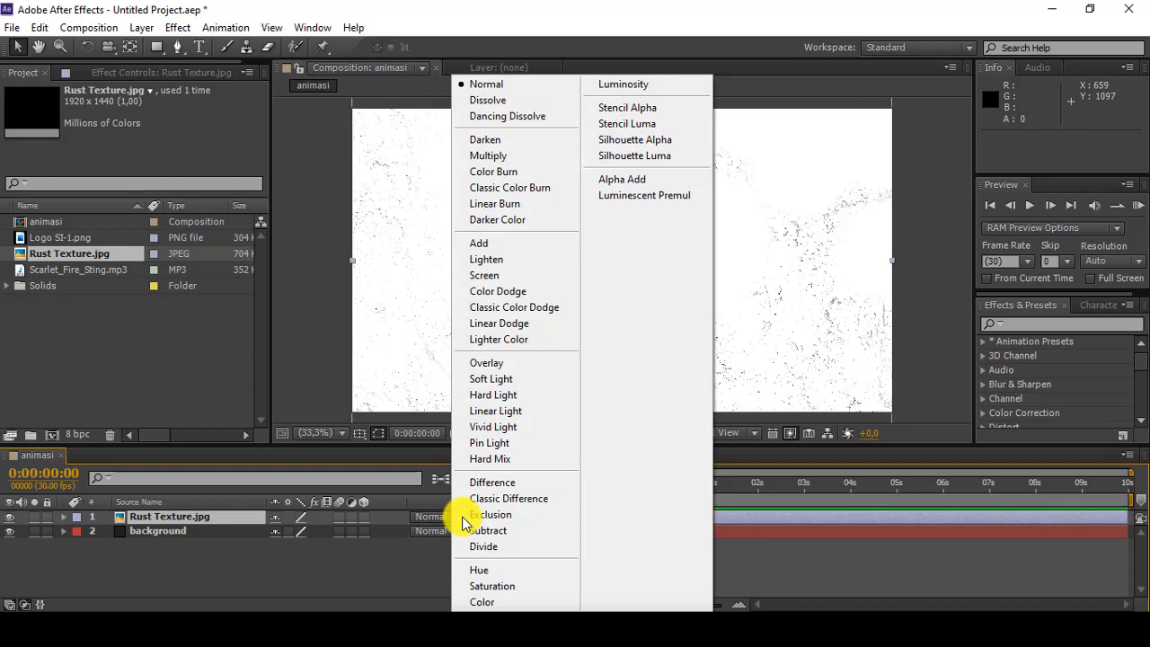
pyautogui.click(528, 550)
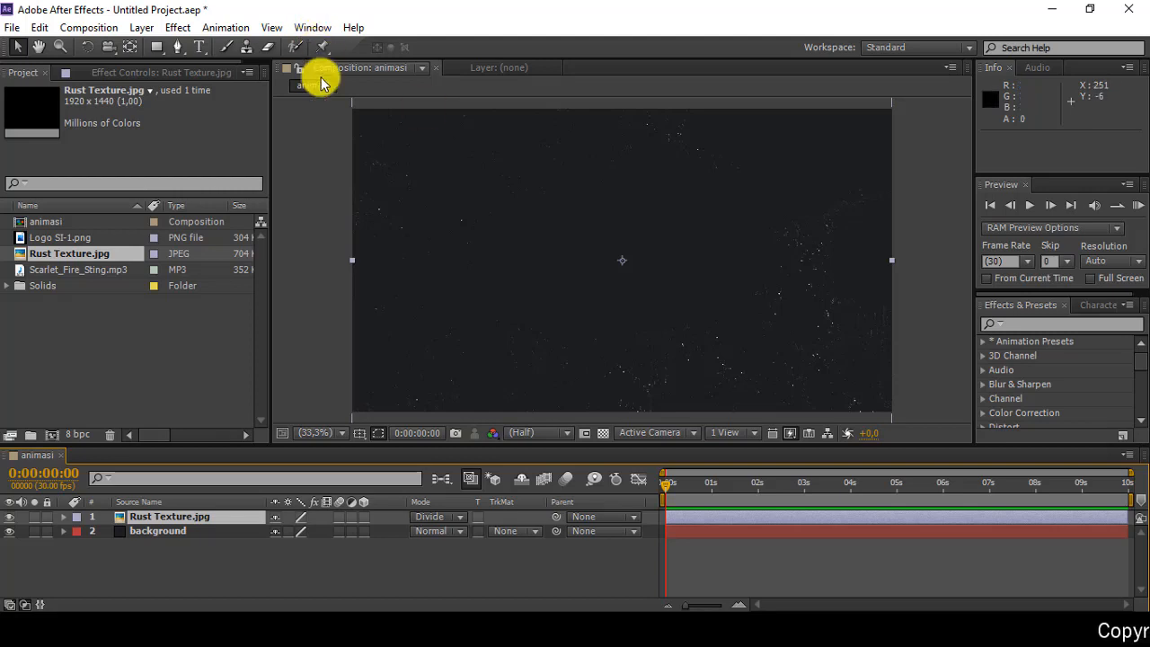
# - Add Logo SI-1.png to the animasi timeline as the uppermost layer, above Rust Texture.jpg
pyautogui.click(54, 238)
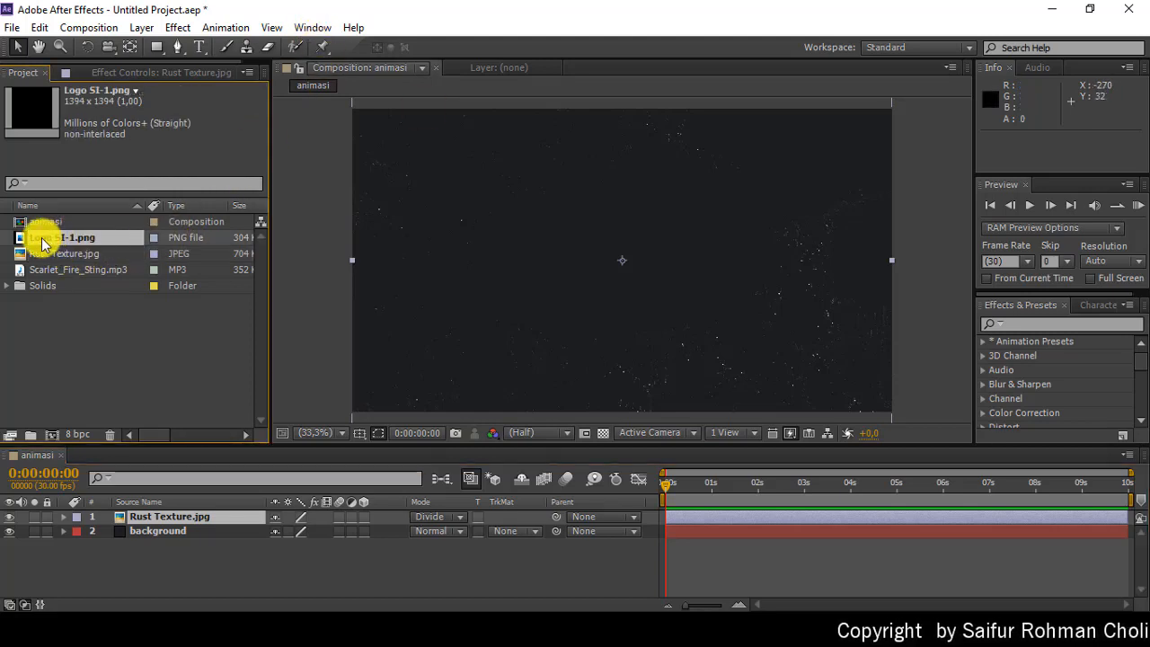
pyautogui.moveTo(42, 244); pyautogui.dragTo(139, 520)
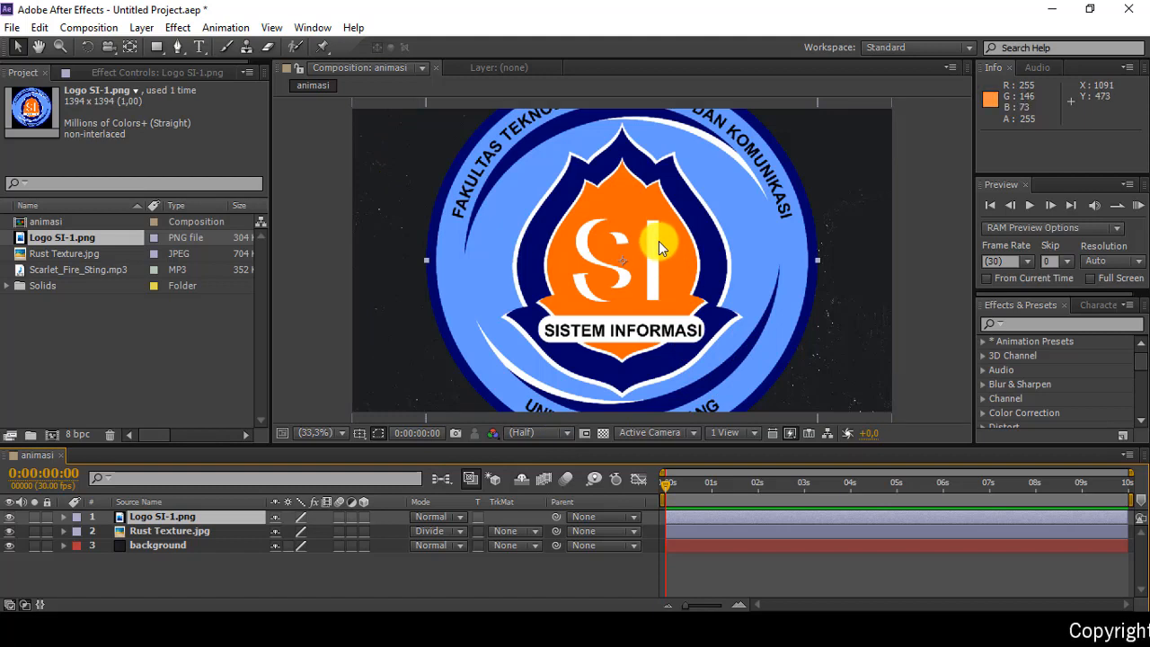
# - Try narrowing the logo layer to about 39% width, and undo the scaling
pyautogui.click(429, 259)
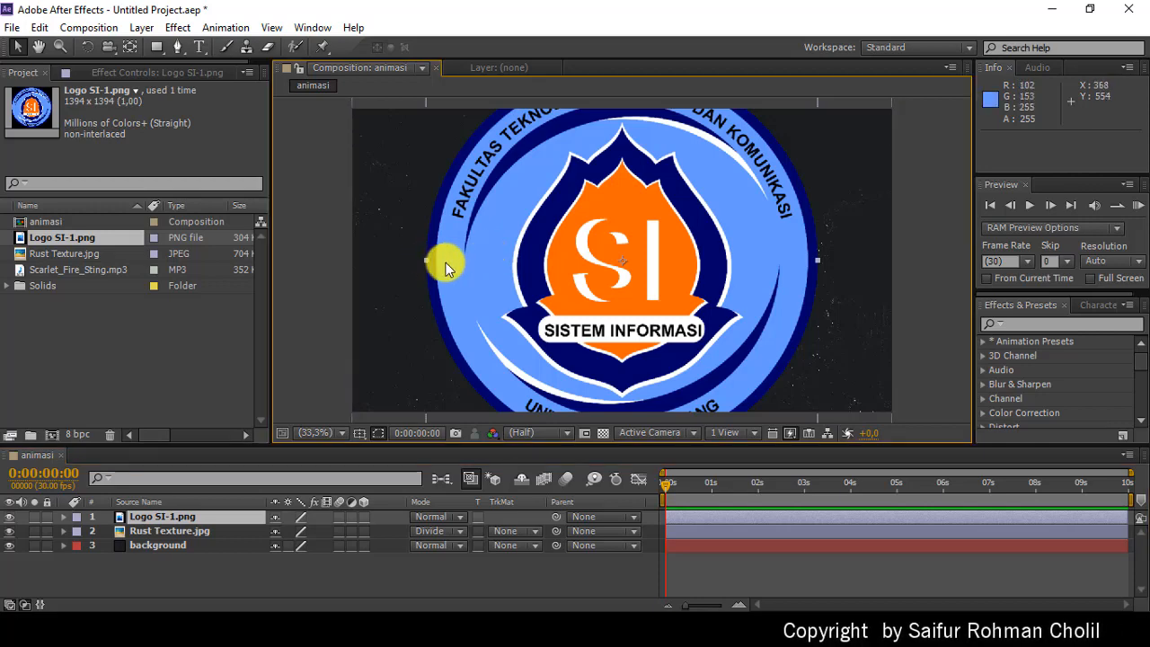
pyautogui.moveTo(426, 259); pyautogui.dragTo(543, 282)
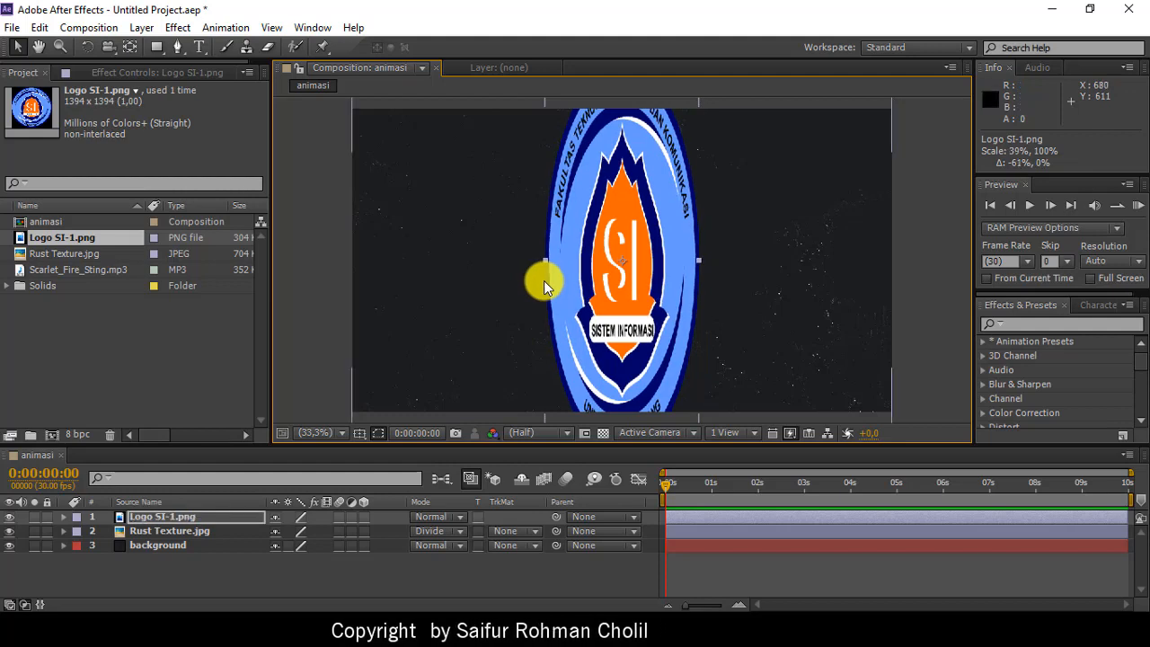
pyautogui.hotkey('ctrl', 'z')
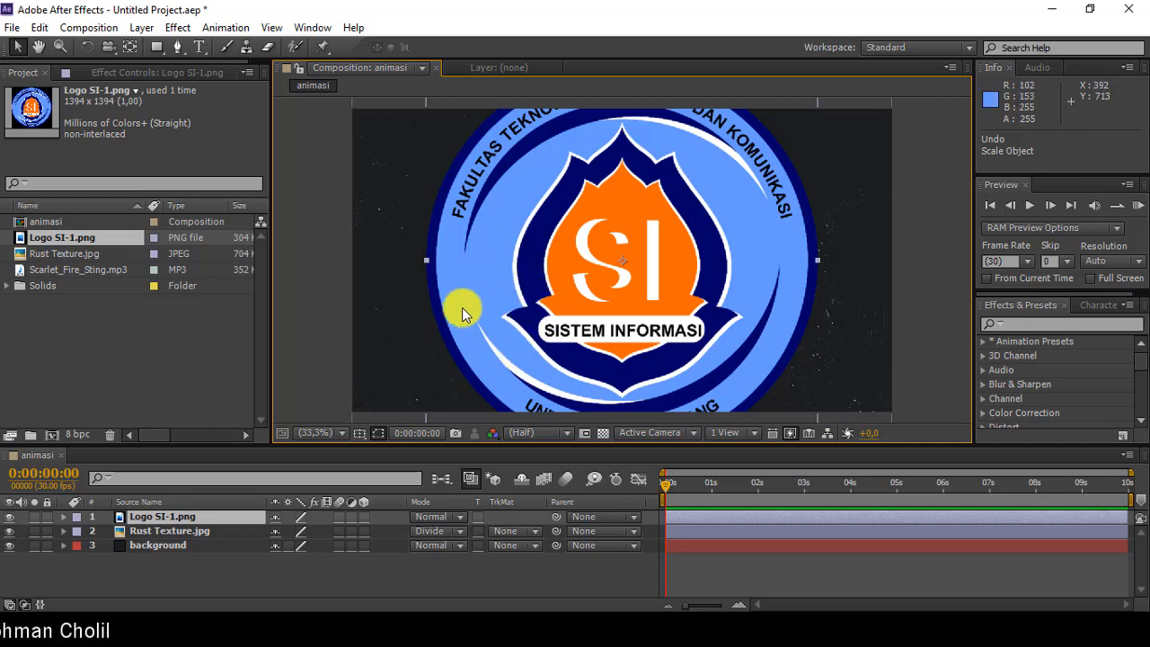
# - Move the logo lower in the frame to about 999, 846, undoing the stray change to the Rust Texture.jpg layer
pyautogui.keyDown('shift'); pyautogui.click(426, 261); pyautogui.keyUp('shift')
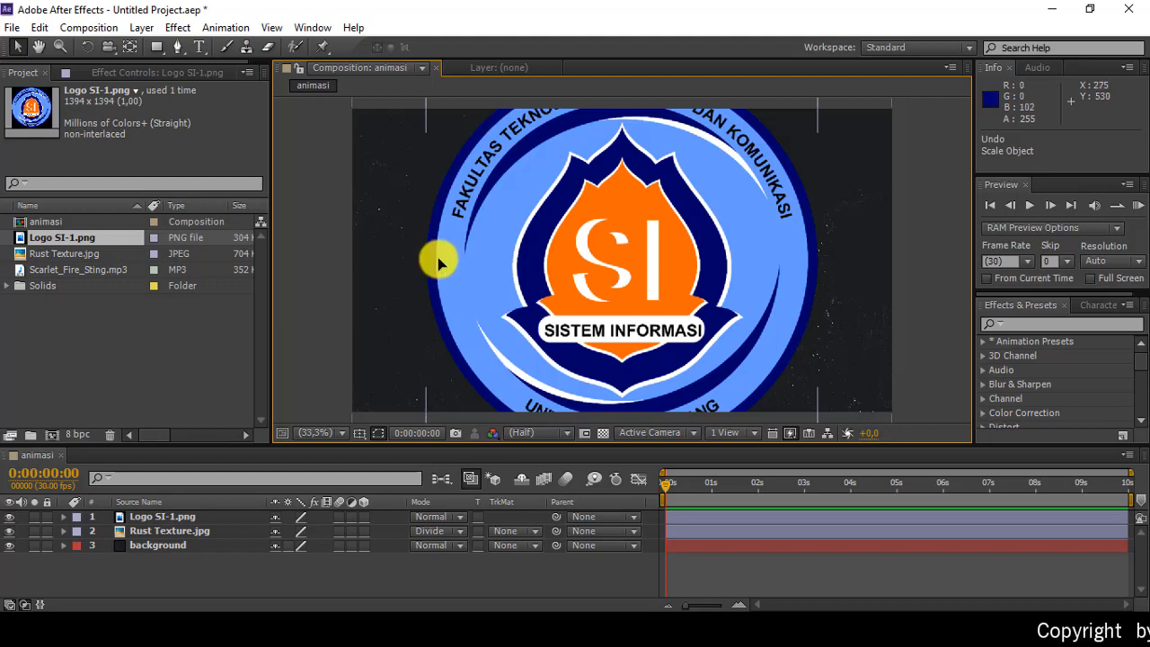
pyautogui.moveTo(437, 257); pyautogui.dragTo(422, 277)
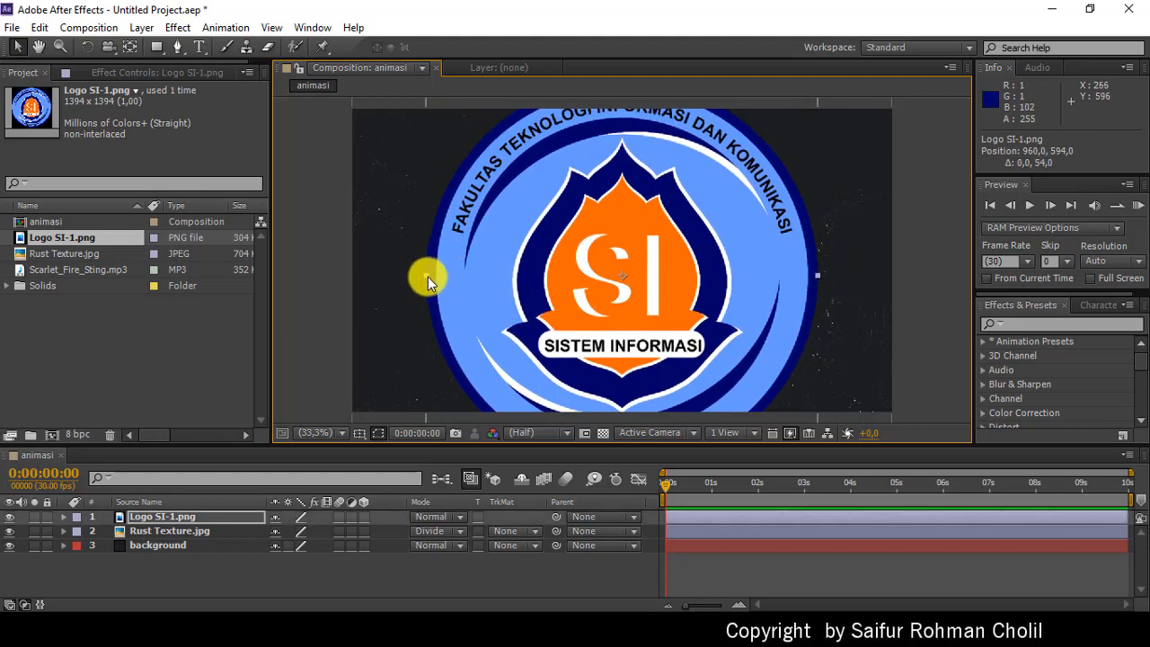
pyautogui.keyDown('shift'); pyautogui.click(426, 276); pyautogui.keyUp('shift')
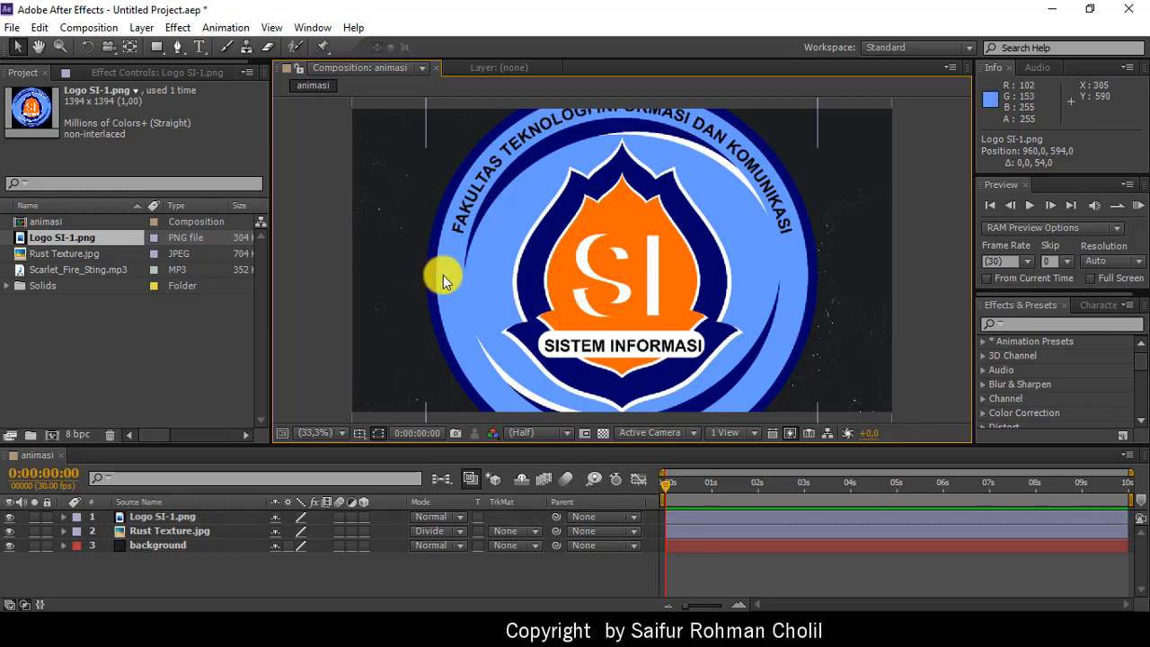
pyautogui.moveTo(424, 278); pyautogui.dragTo(462, 287)
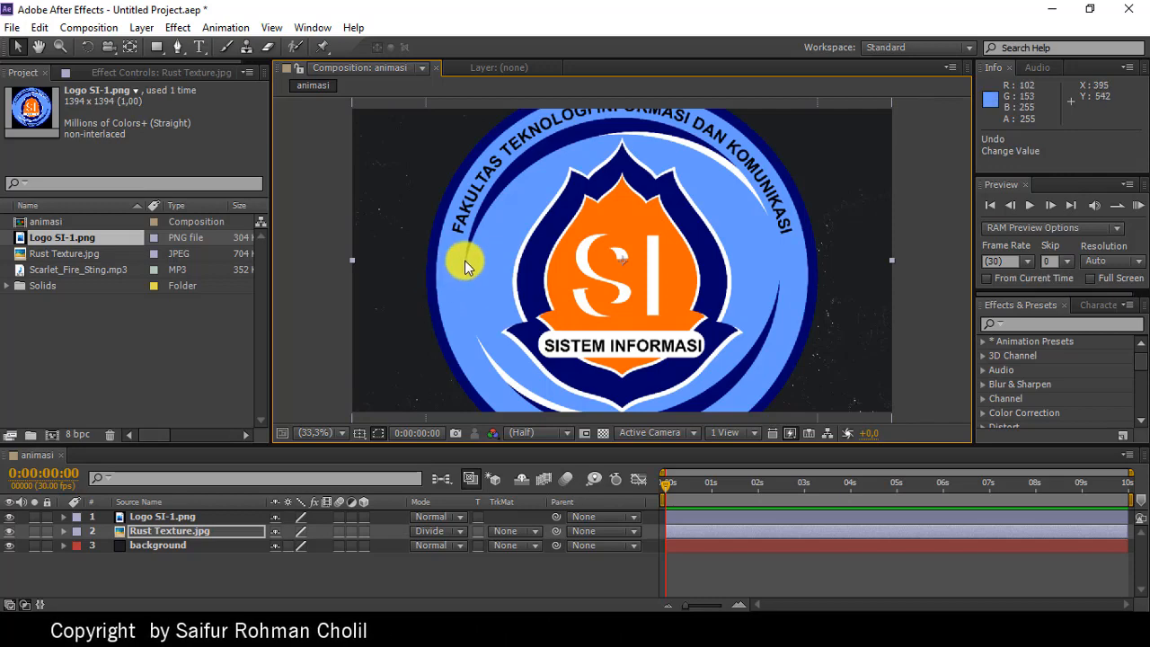
pyautogui.hotkey('ctrl', 'z')
pyautogui.click(190, 515)
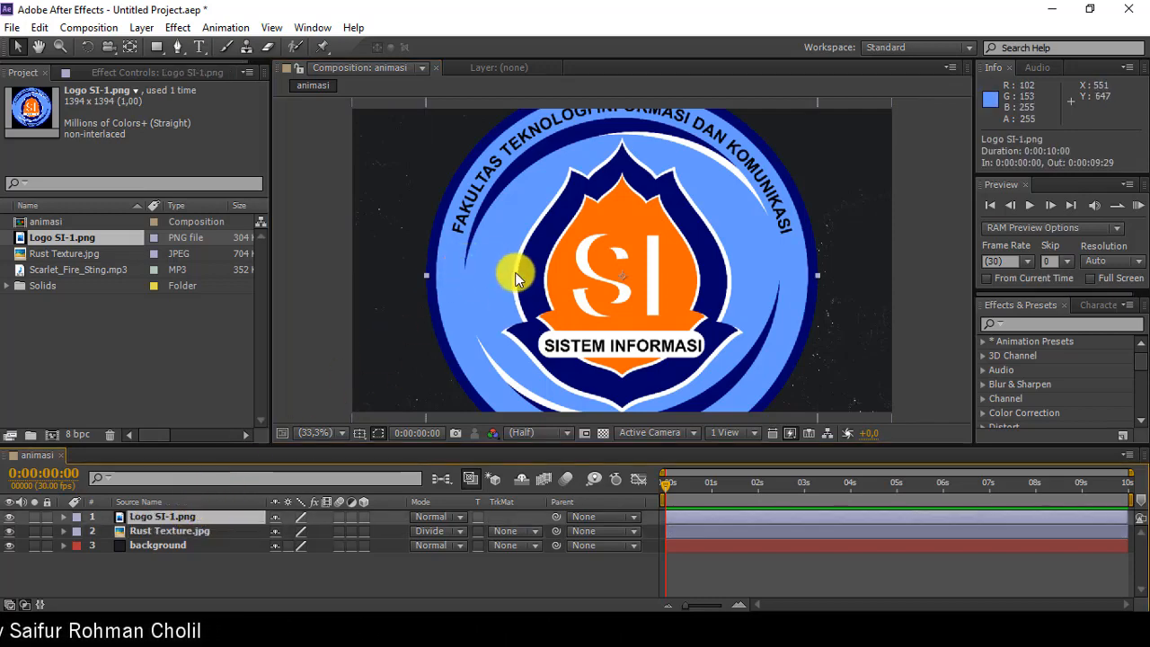
pyautogui.click(428, 275)
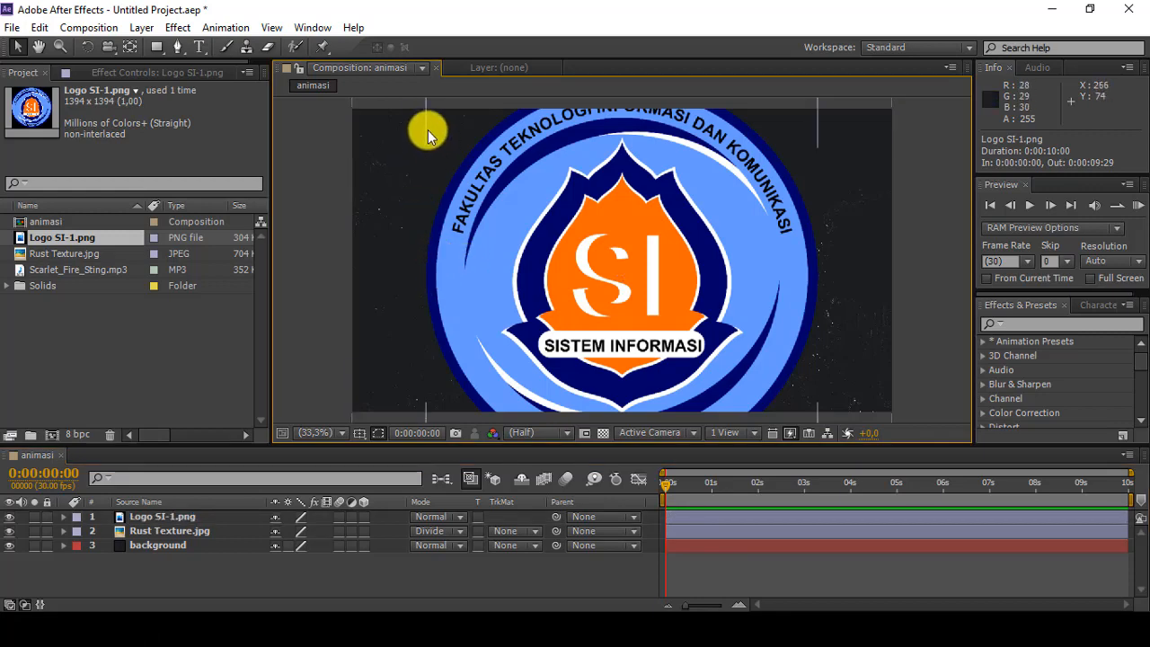
pyautogui.moveTo(427, 133)
pyautogui.mouseDown()
pyautogui.moveTo(482, 172)
pyautogui.moveTo(433, 173)
pyautogui.moveTo(441, 138)
pyautogui.mouseUp()
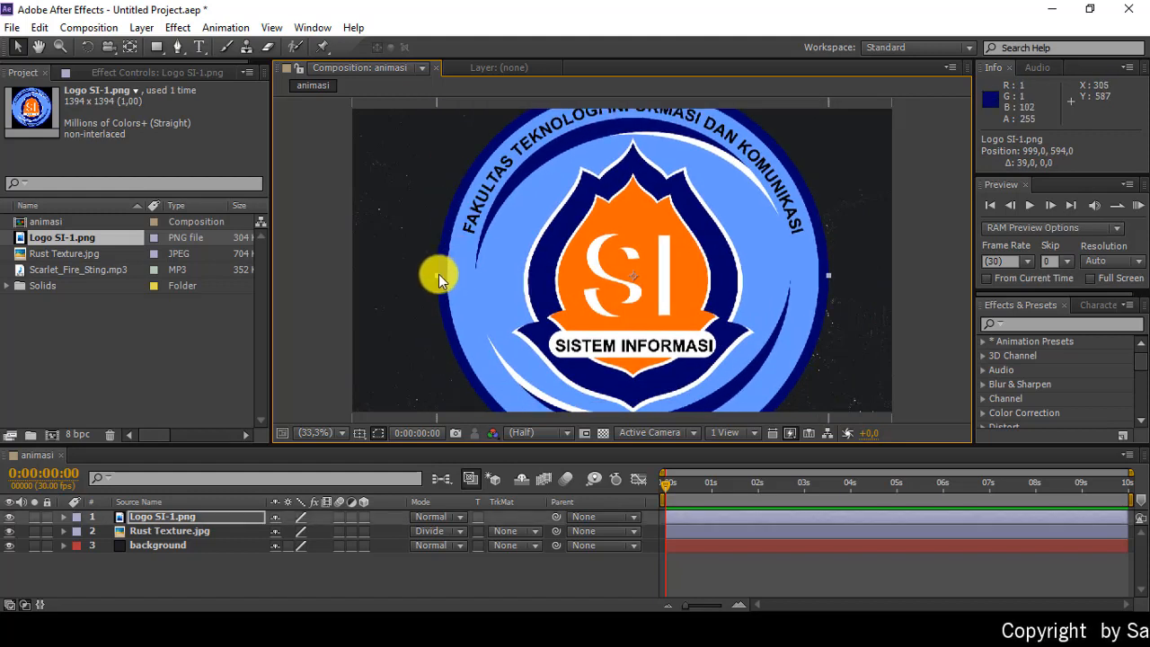
pyautogui.click(439, 278)
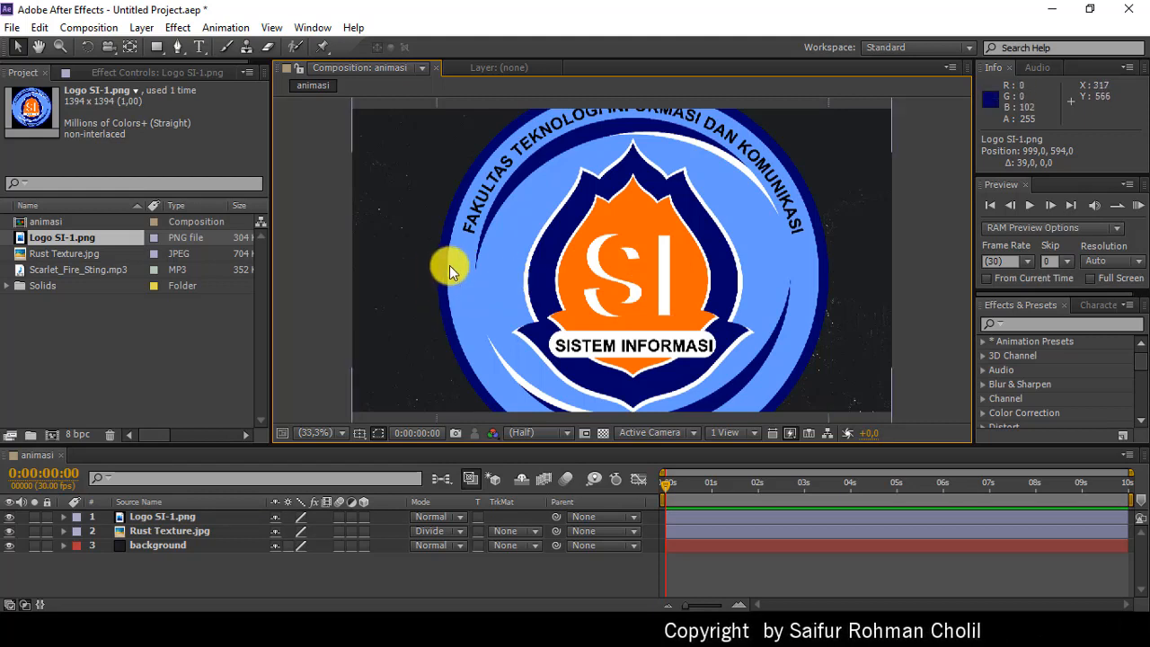
pyautogui.click(483, 280)
pyautogui.moveTo(482, 280); pyautogui.dragTo(475, 329)
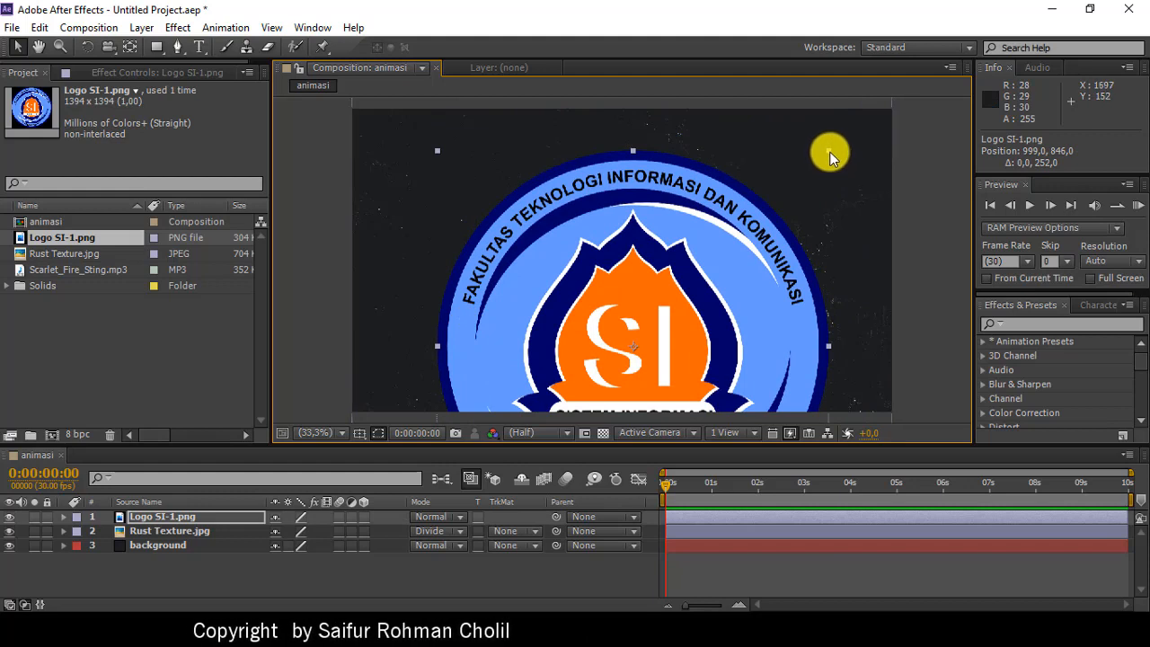
# - Shift the logo to about 981, 813 and undo the accidental move of the Rust Texture.jpg layer
pyautogui.keyDown('shift'); pyautogui.click(828, 151); pyautogui.keyUp('shift')
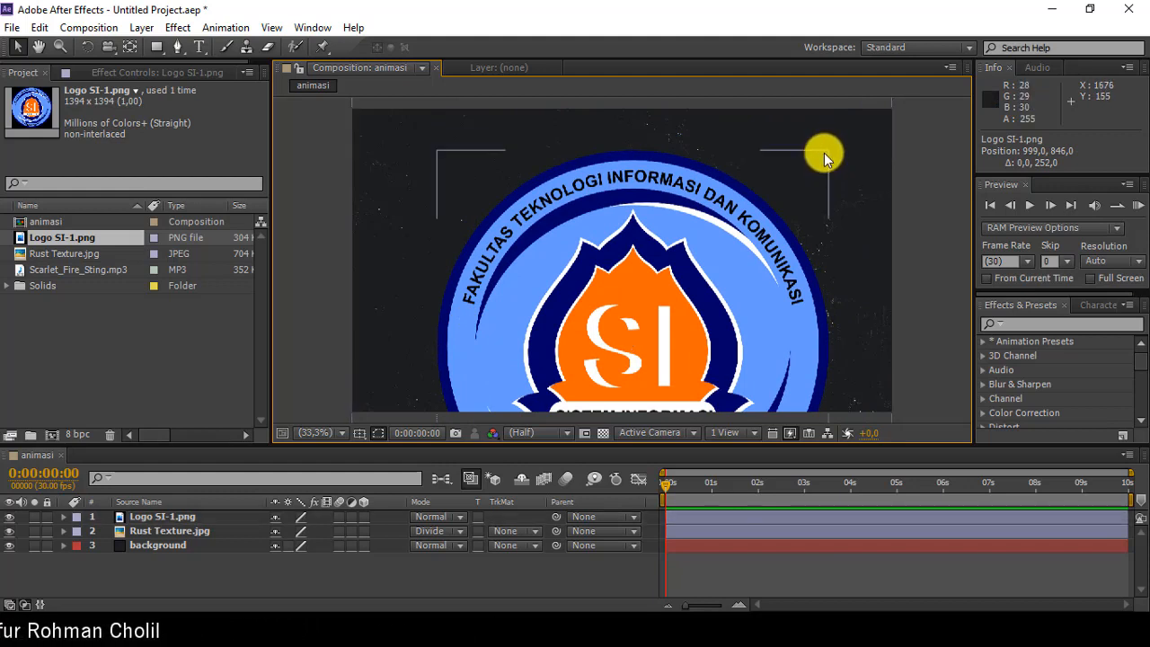
pyautogui.moveTo(826, 153); pyautogui.dragTo(793, 189)
pyautogui.moveTo(680, 279); pyautogui.dragTo(675, 217)
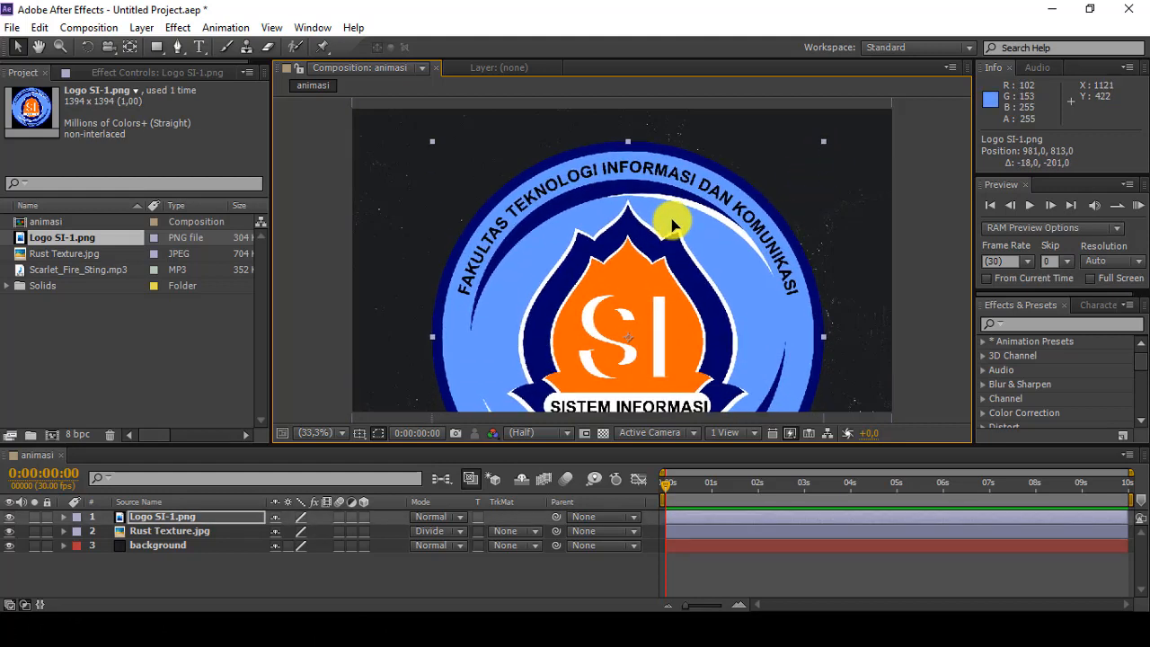
pyautogui.moveTo(824, 139); pyautogui.dragTo(803, 158)
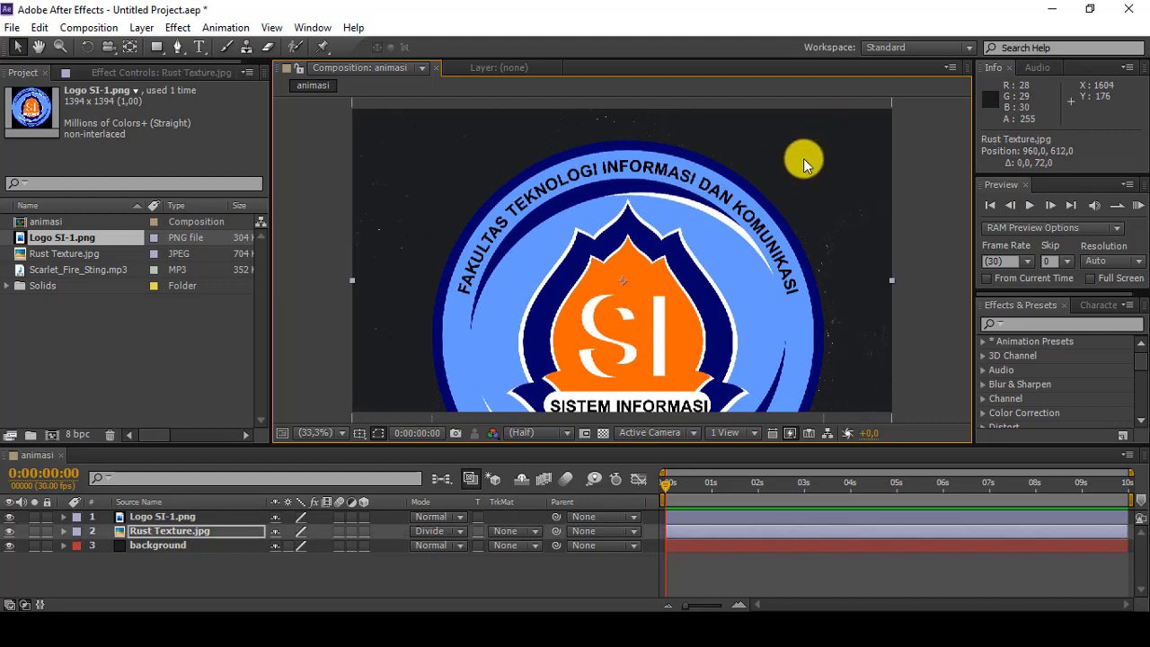
pyautogui.hotkey('ctrl', 'z')
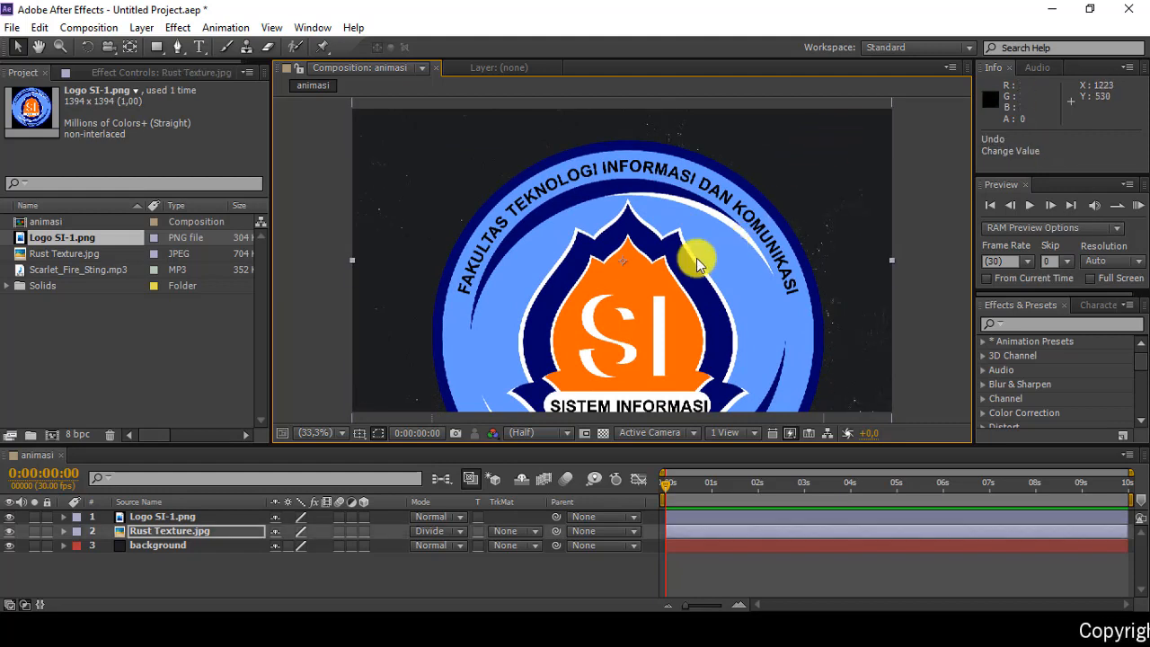
# - Scale the Logo SI-1.png layer down proportionally to about 41%
pyautogui.click(193, 515)
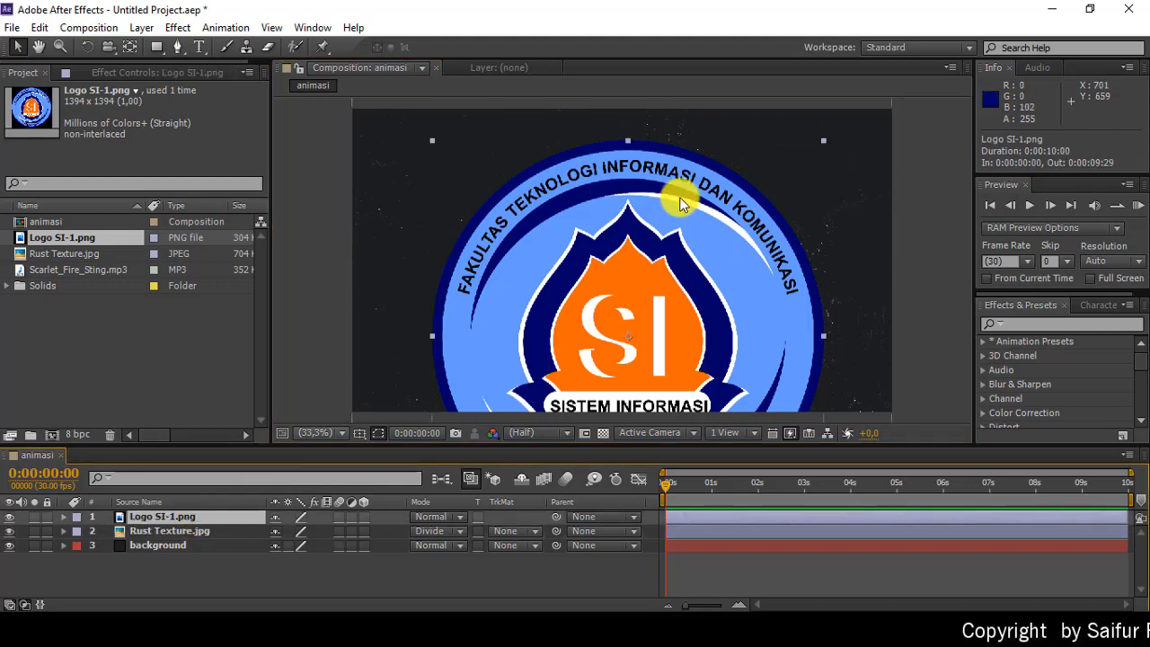
pyautogui.click(823, 140)
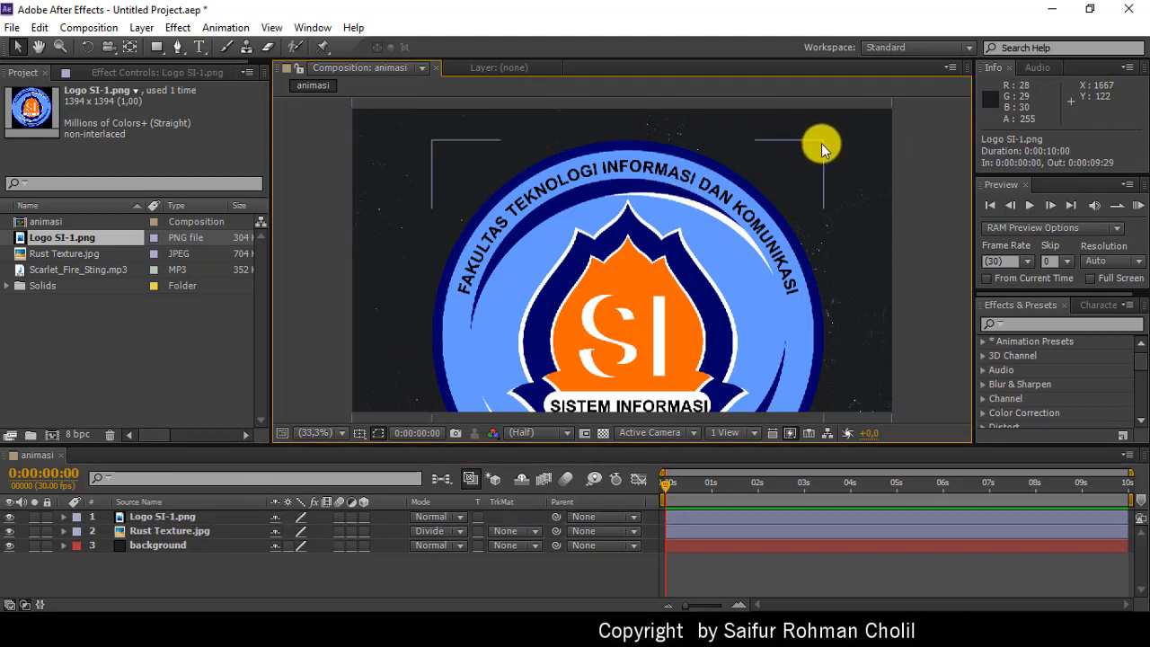
pyautogui.moveTo(822, 141); pyautogui.dragTo(721, 253)
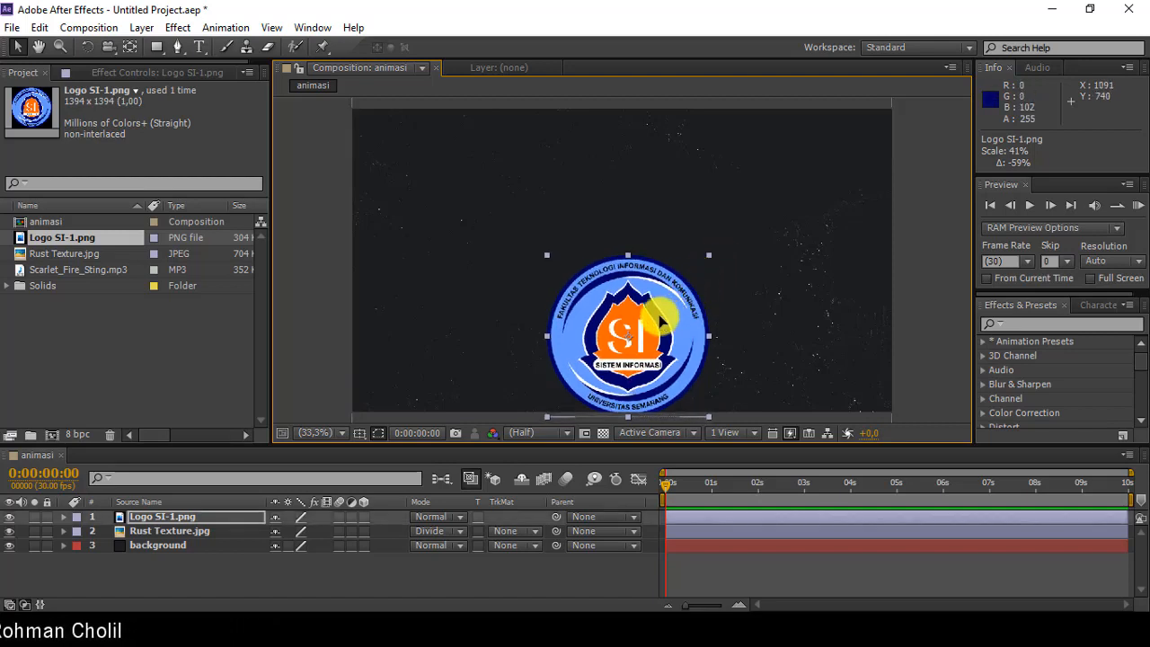
# - Shrink the logo slightly more and place it in the upper middle of the frame at about 939, 426
pyautogui.moveTo(654, 315); pyautogui.dragTo(665, 207)
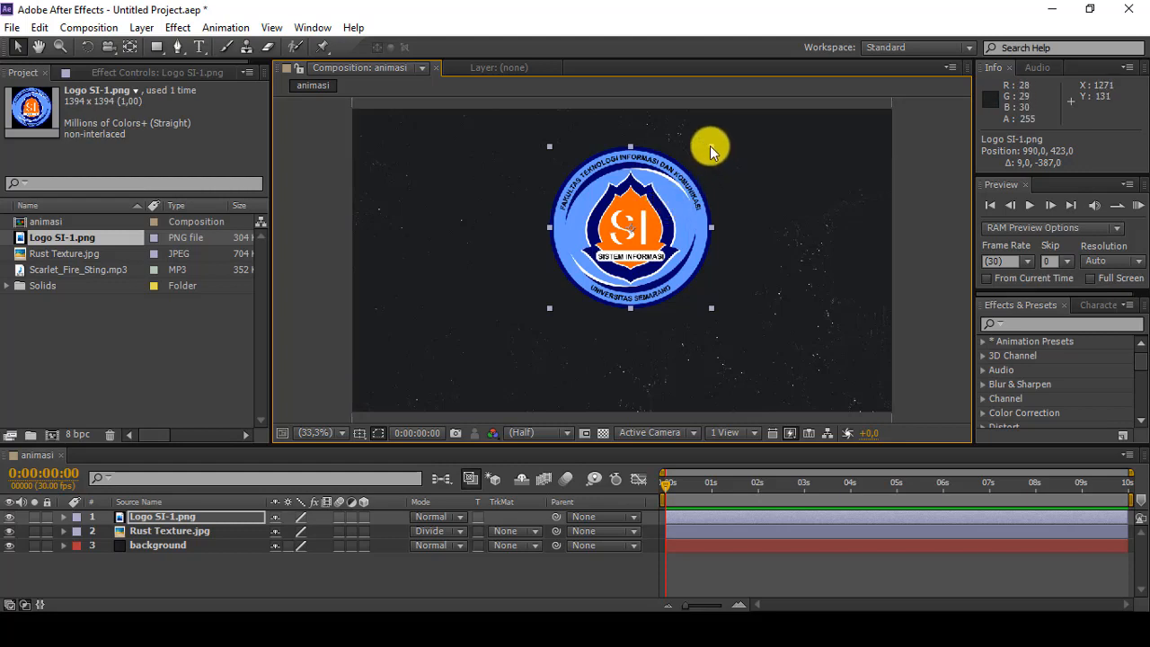
pyautogui.moveTo(709, 146); pyautogui.dragTo(705, 160)
pyautogui.click(821, 240)
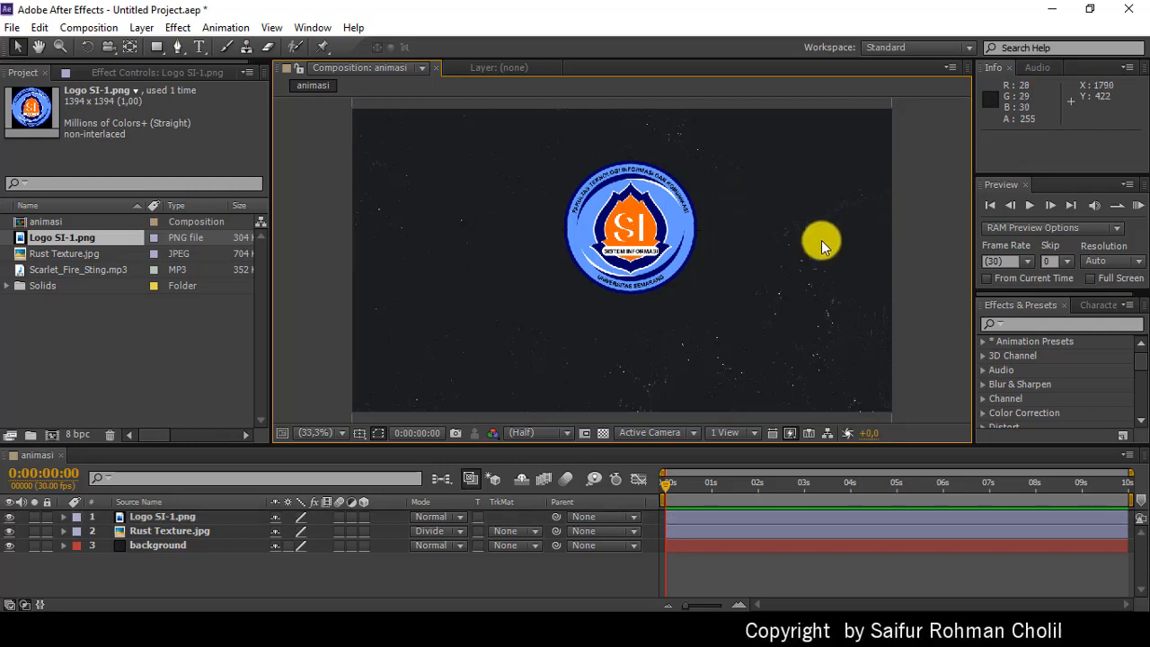
pyautogui.moveTo(629, 236); pyautogui.dragTo(614, 232)
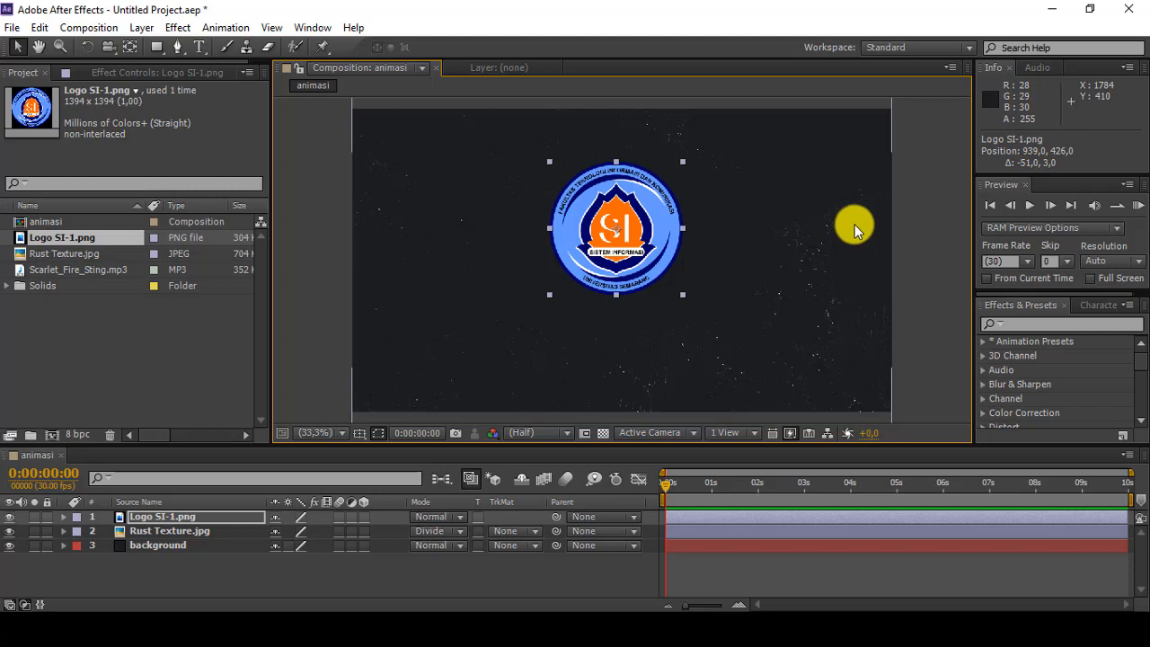
pyautogui.click(941, 200)
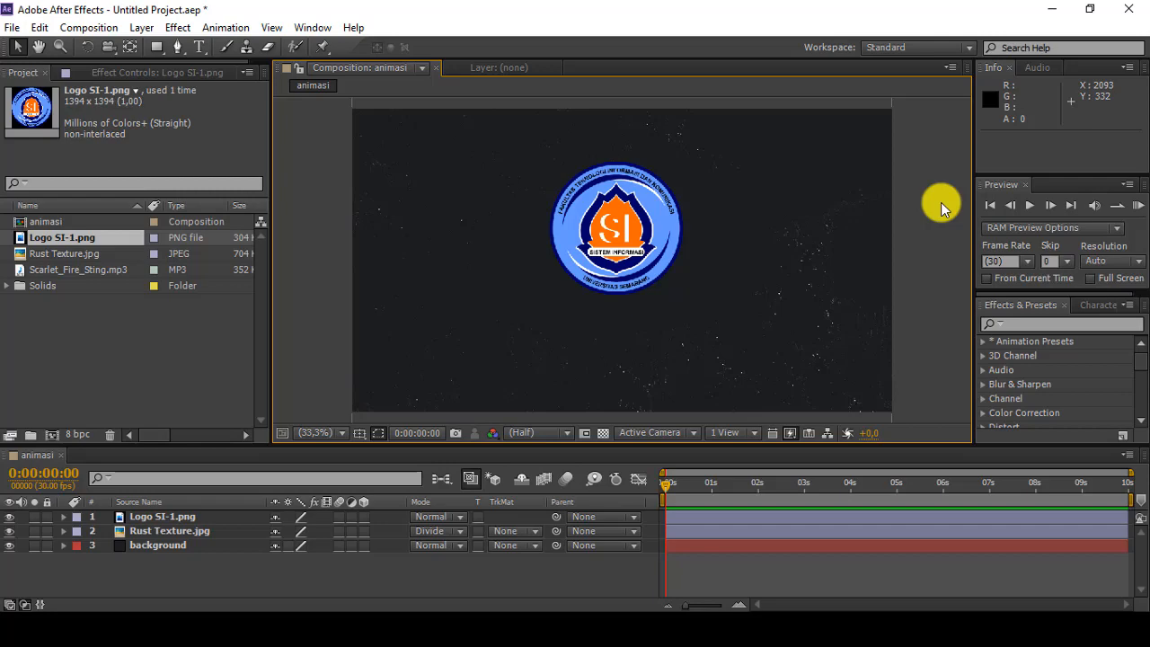
# - Pre-compose the Logo SI-1.png layer as logo, leaving all attributes in animasi, and make the resulting layer 3D
pyautogui.click(173, 519)
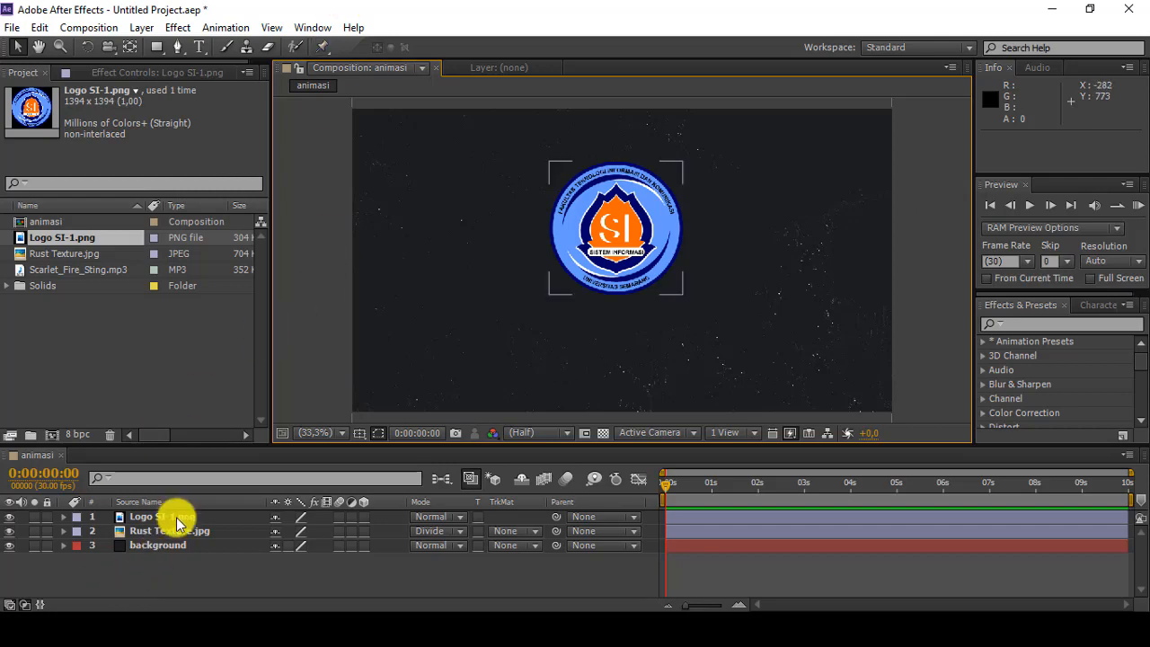
pyautogui.click(141, 29)
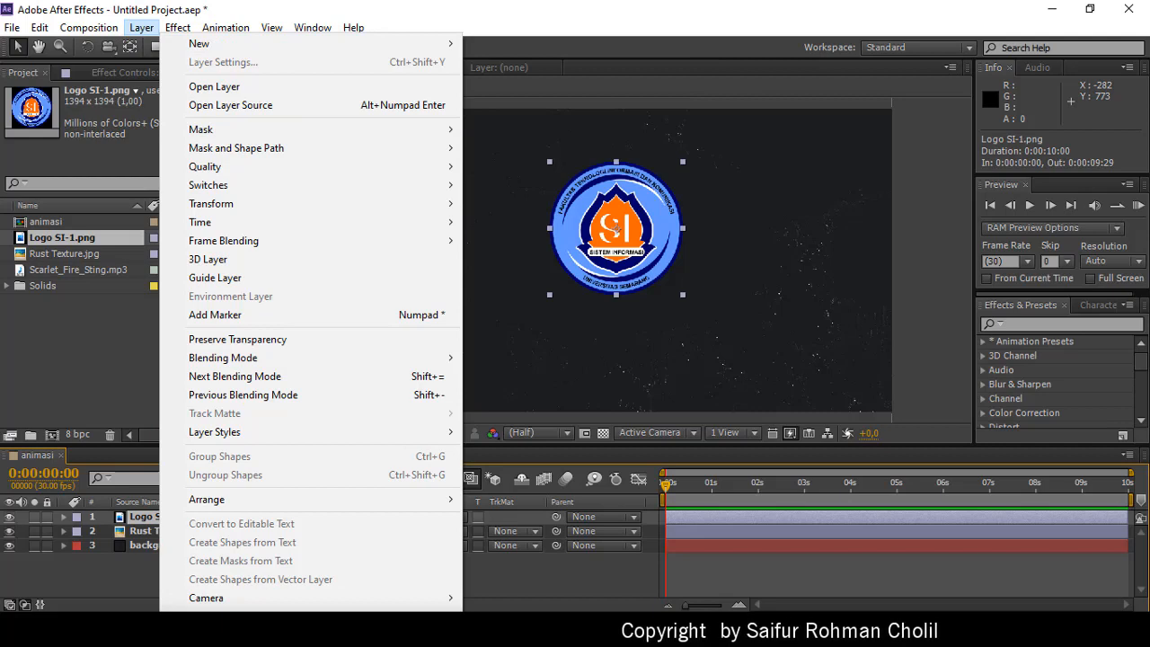
pyautogui.hotkey('ctrl', 'shift', 'c')
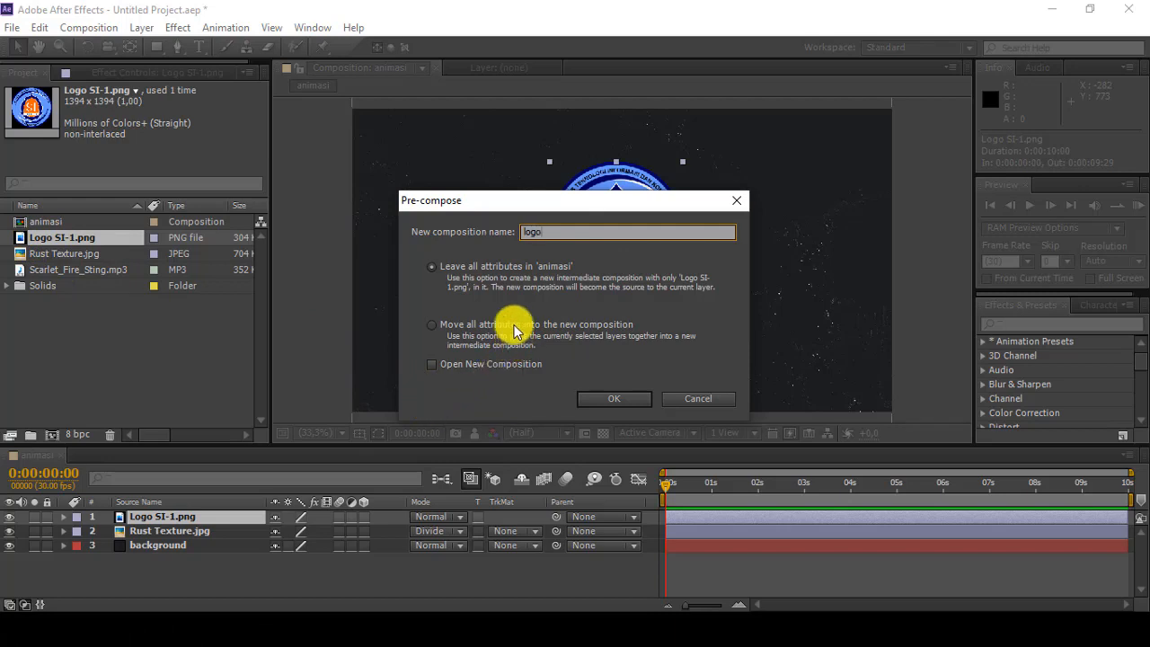
pyautogui.click(614, 399)
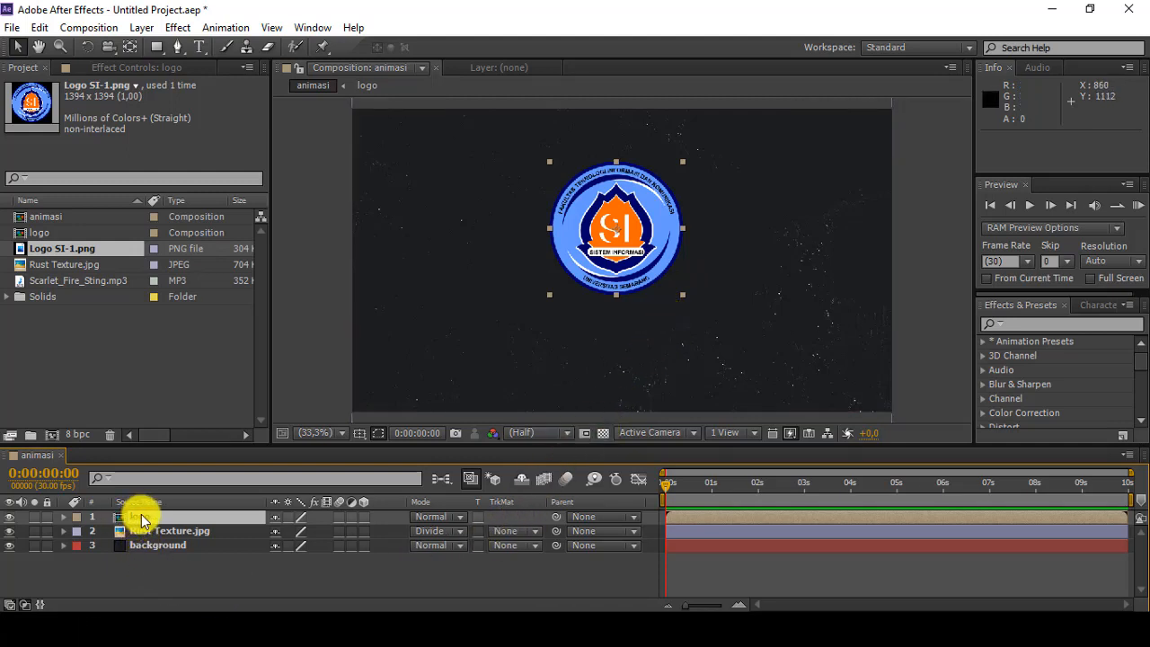
pyautogui.click(364, 516)
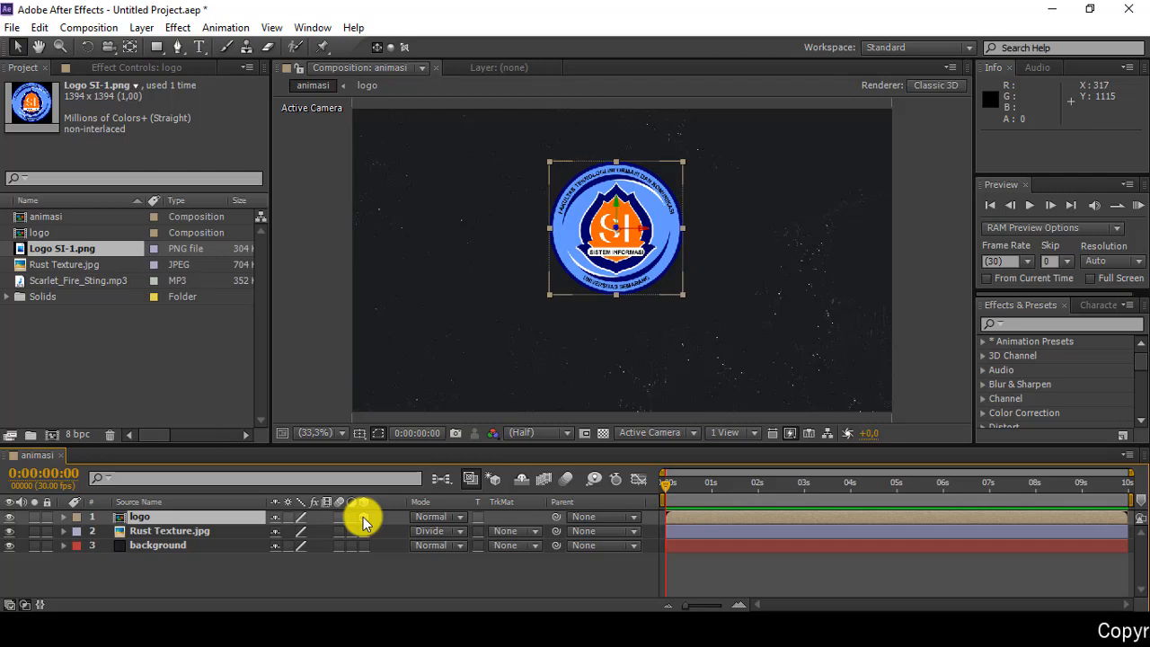
# - Find the Card Wipe transition effect by searching for card wipe and apply it to the logo layer
pyautogui.click(1090, 306)
pyautogui.click(1020, 306)
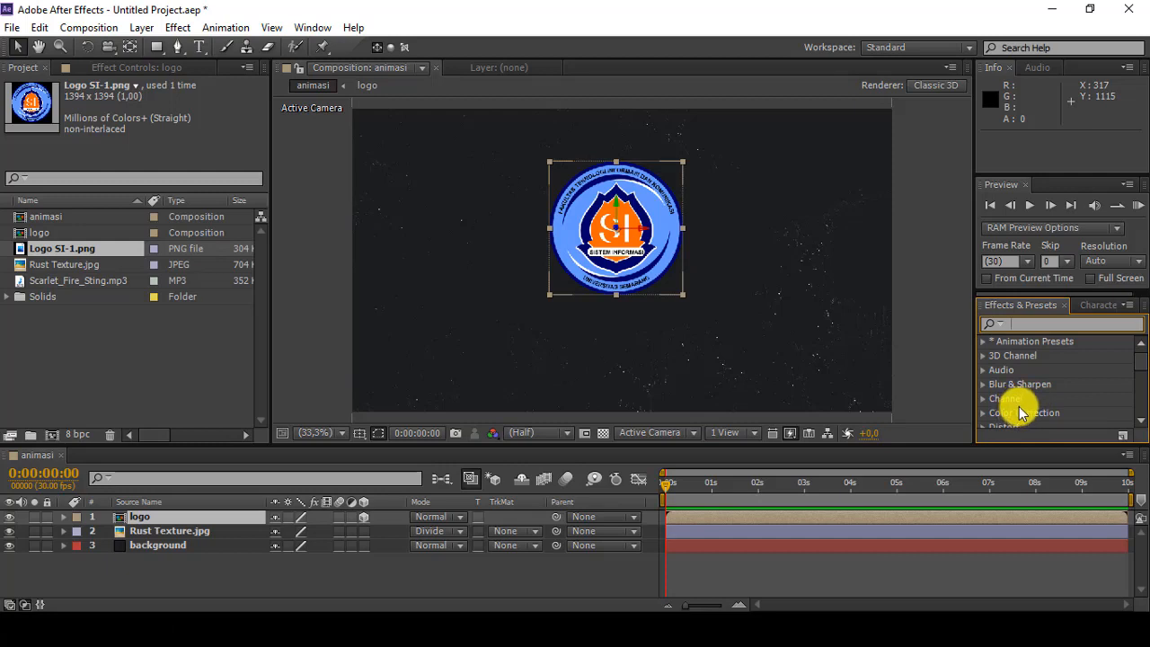
pyautogui.write('card')
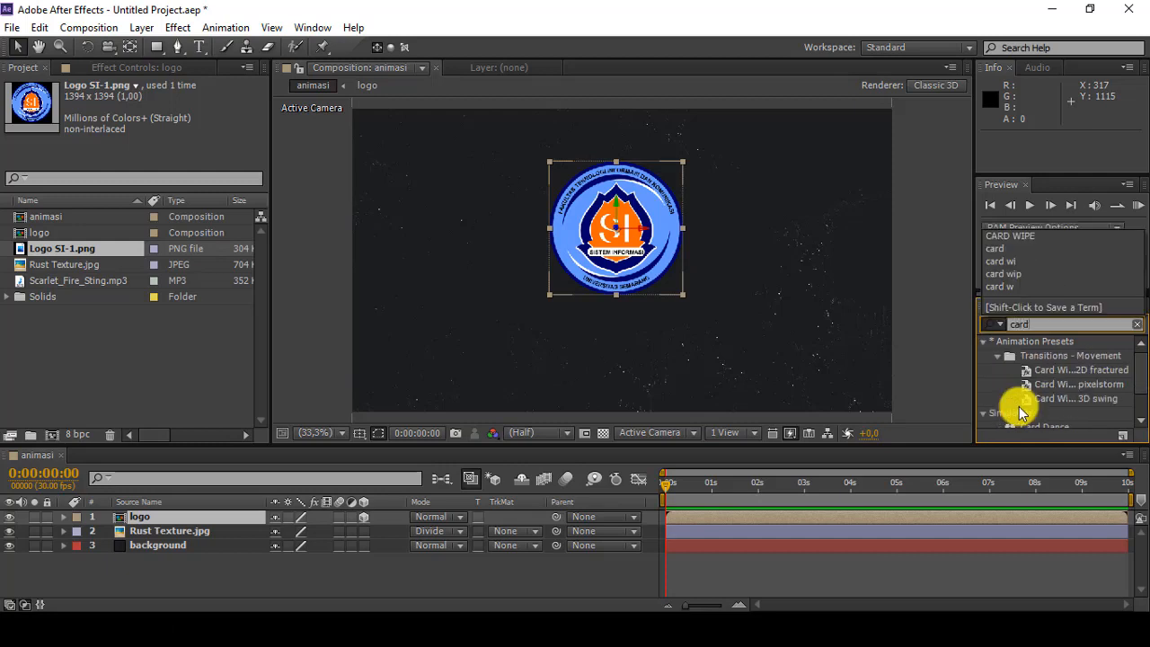
pyautogui.write(' wipe')
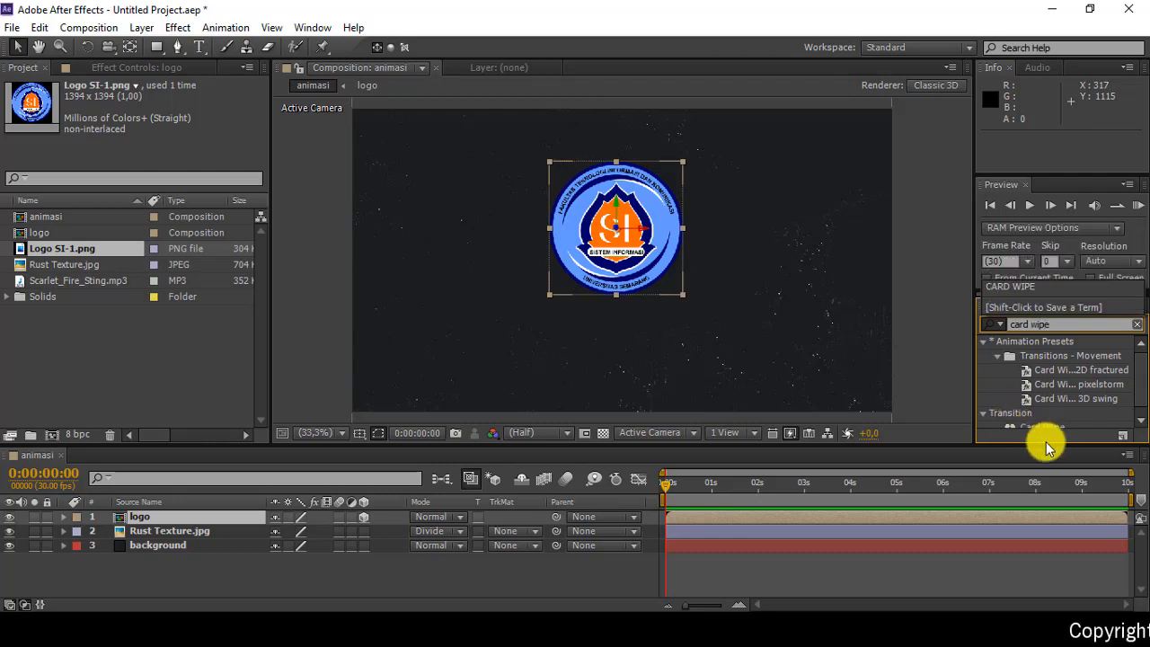
pyautogui.click(1142, 423)
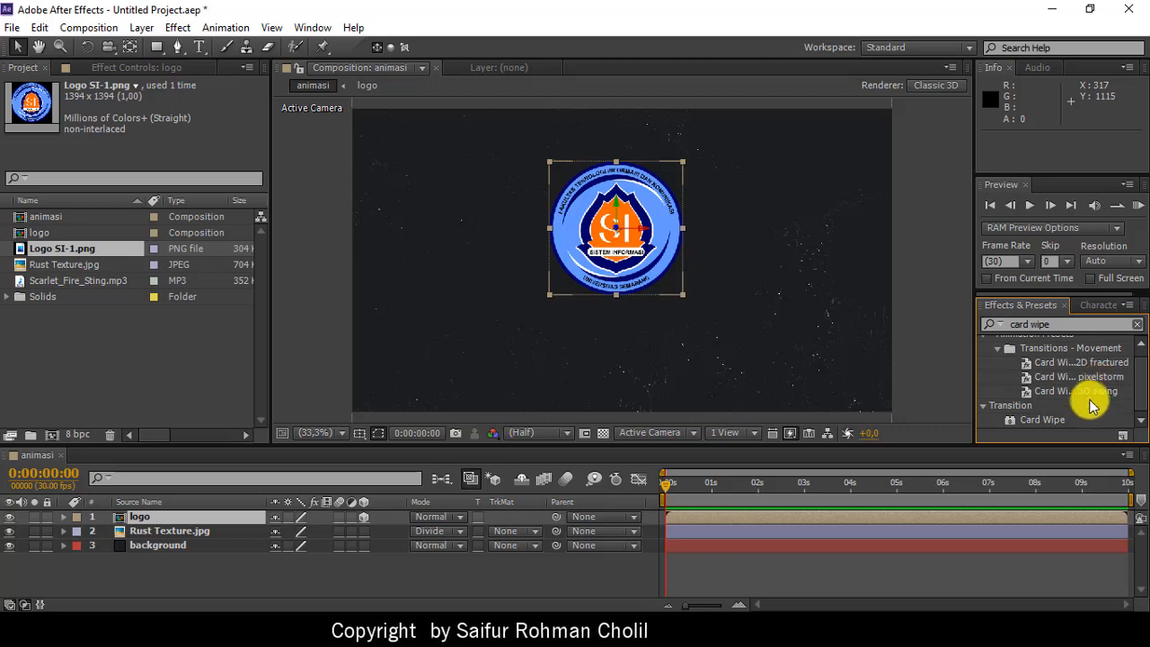
pyautogui.click(1042, 422)
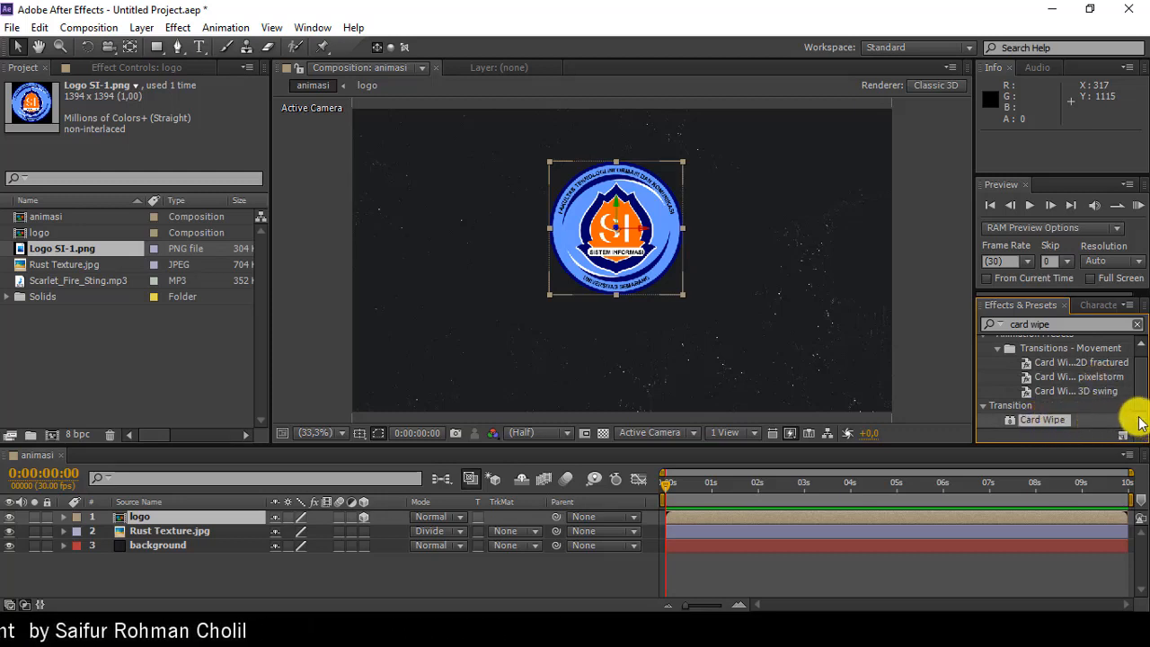
pyautogui.moveTo(1051, 421); pyautogui.dragTo(1048, 432)
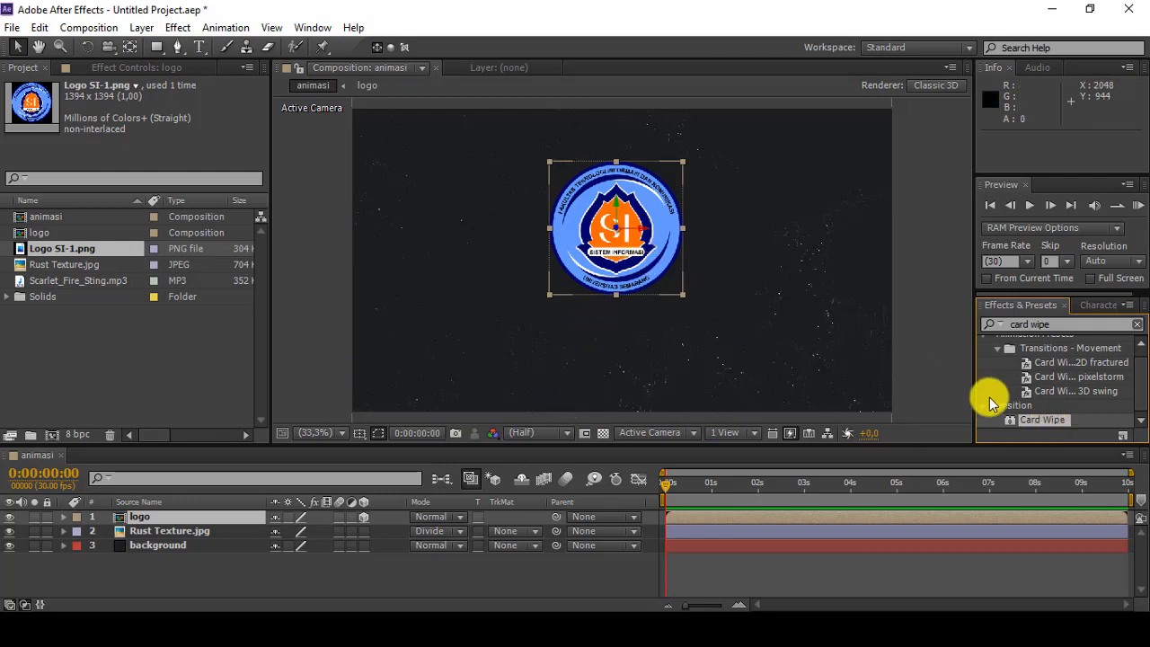
pyautogui.moveTo(1041, 425); pyautogui.dragTo(612, 236)
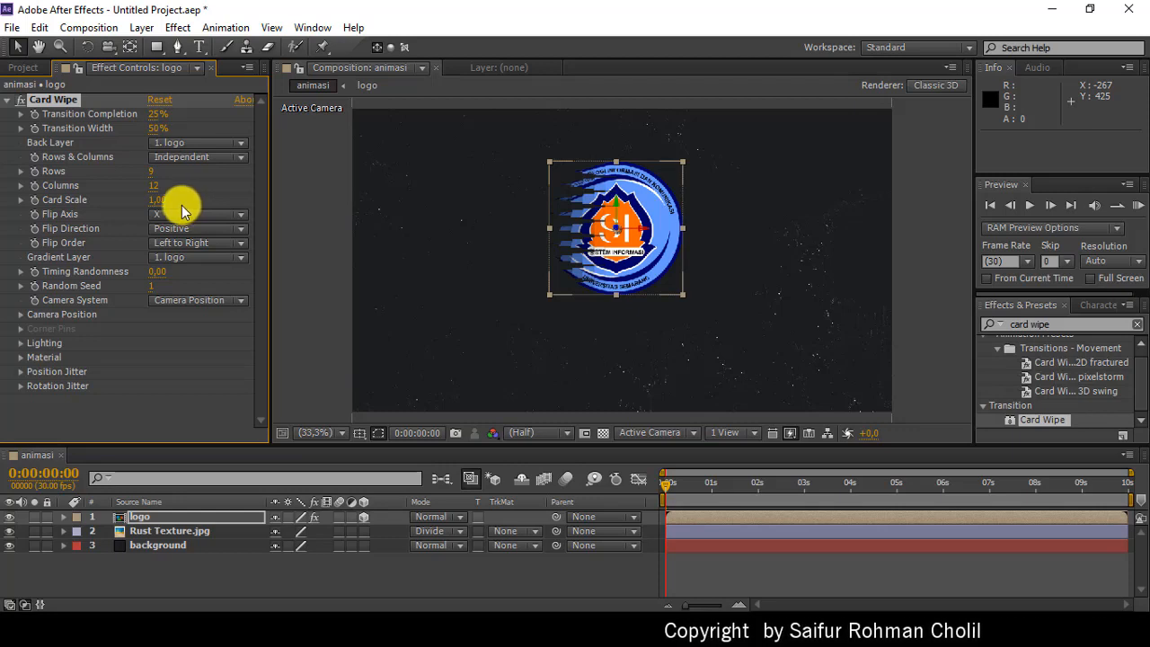
# - Set the logo's Card Wipe to 0% Transition Completion, 1 row and 15 columns
pyautogui.click(157, 117)
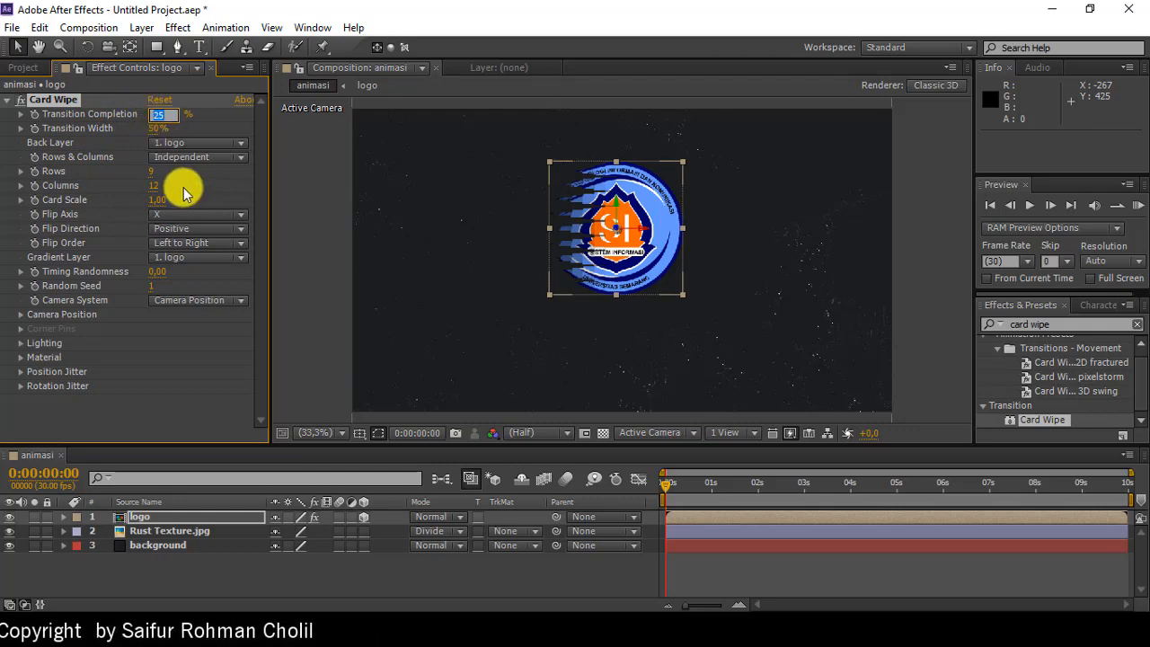
pyautogui.write('0')
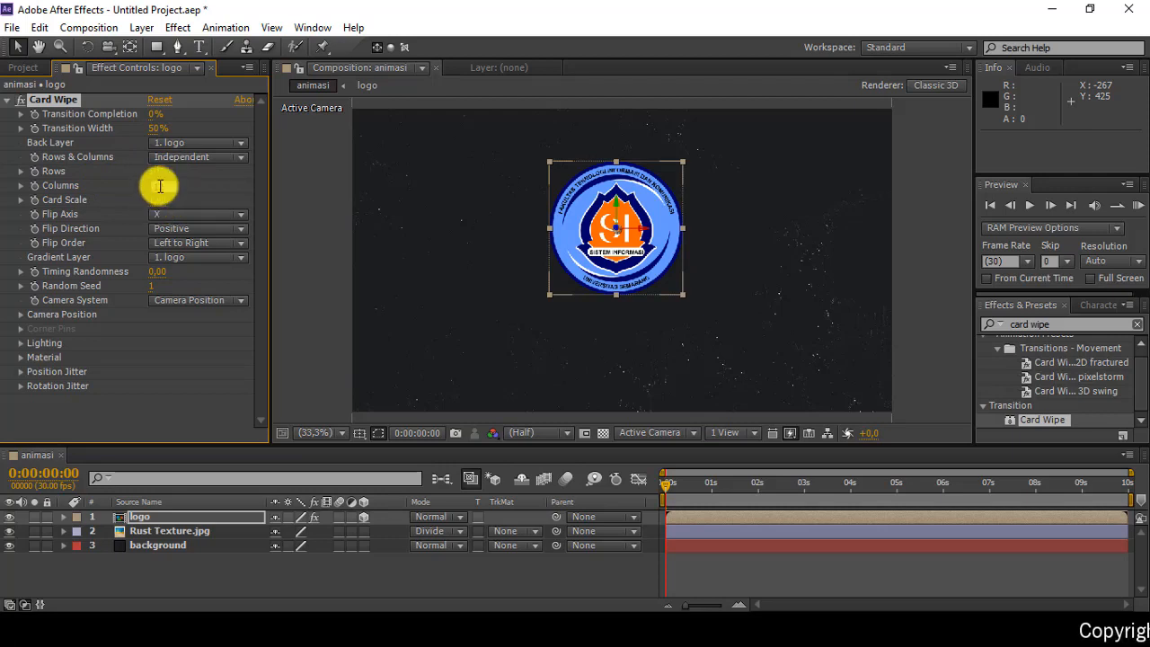
pyautogui.write('15')
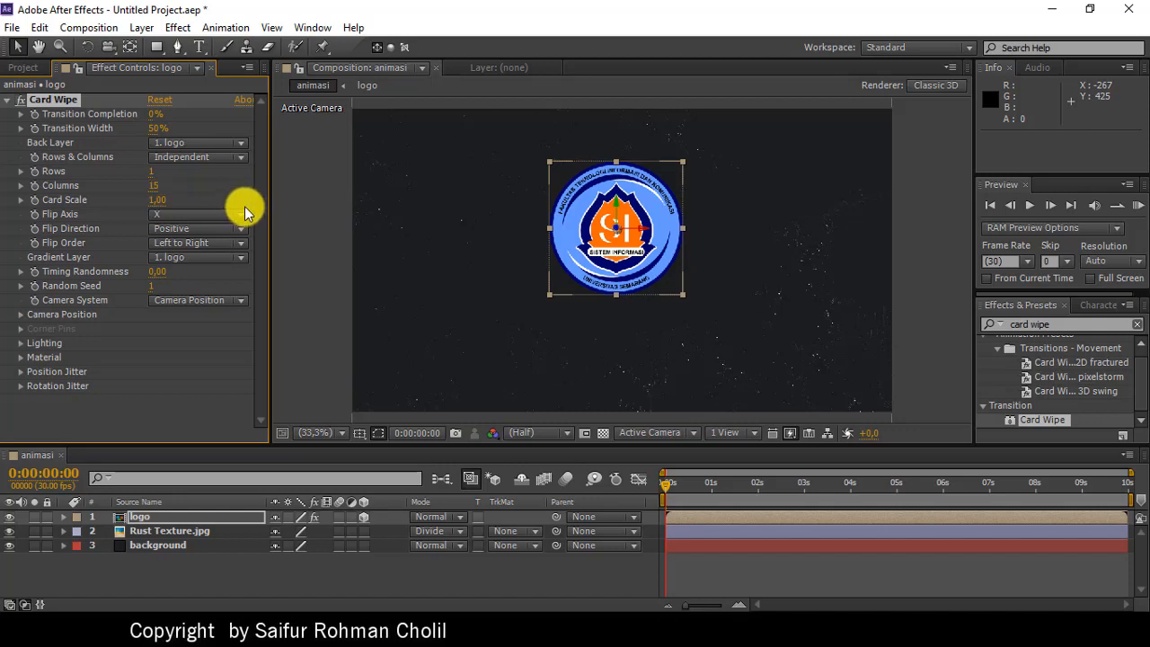
pyautogui.press('Return')
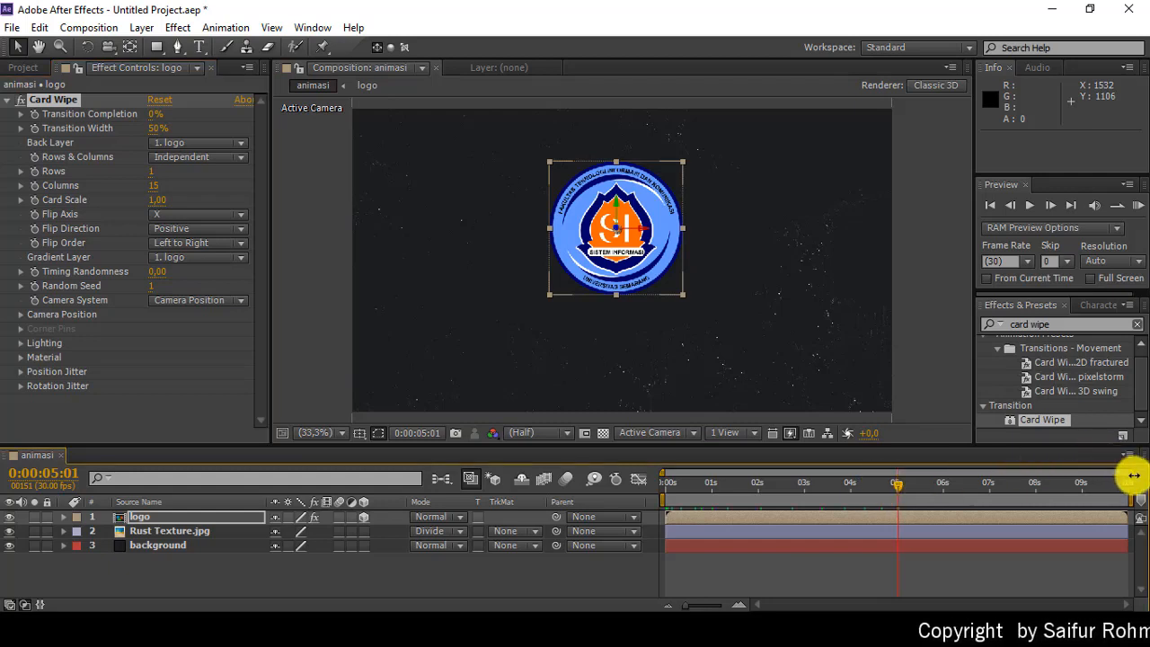
# - Move the current time to 0:00:05:00 and start keyframing Card Wipe's Transition Completion there
pyautogui.moveTo(1131, 474)
pyautogui.mouseDown()
pyautogui.moveTo(747, 477)
pyautogui.moveTo(1139, 474)
pyautogui.mouseUp()
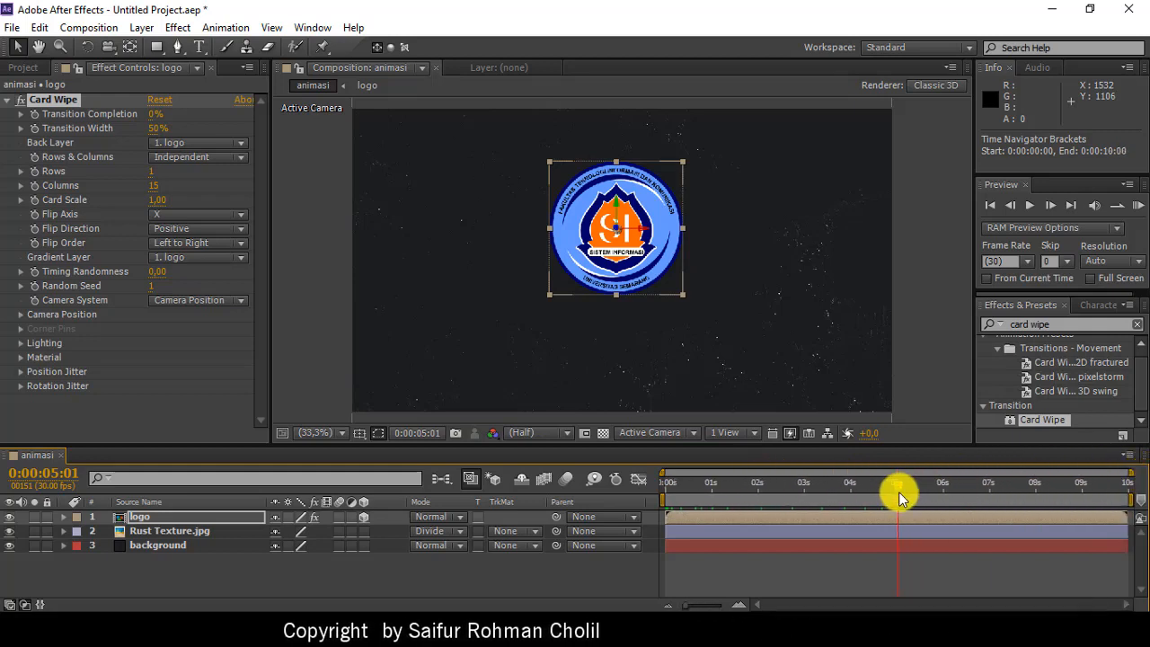
pyautogui.moveTo(897, 489)
pyautogui.mouseDown()
pyautogui.moveTo(902, 496)
pyautogui.moveTo(893, 488)
pyautogui.mouseUp()
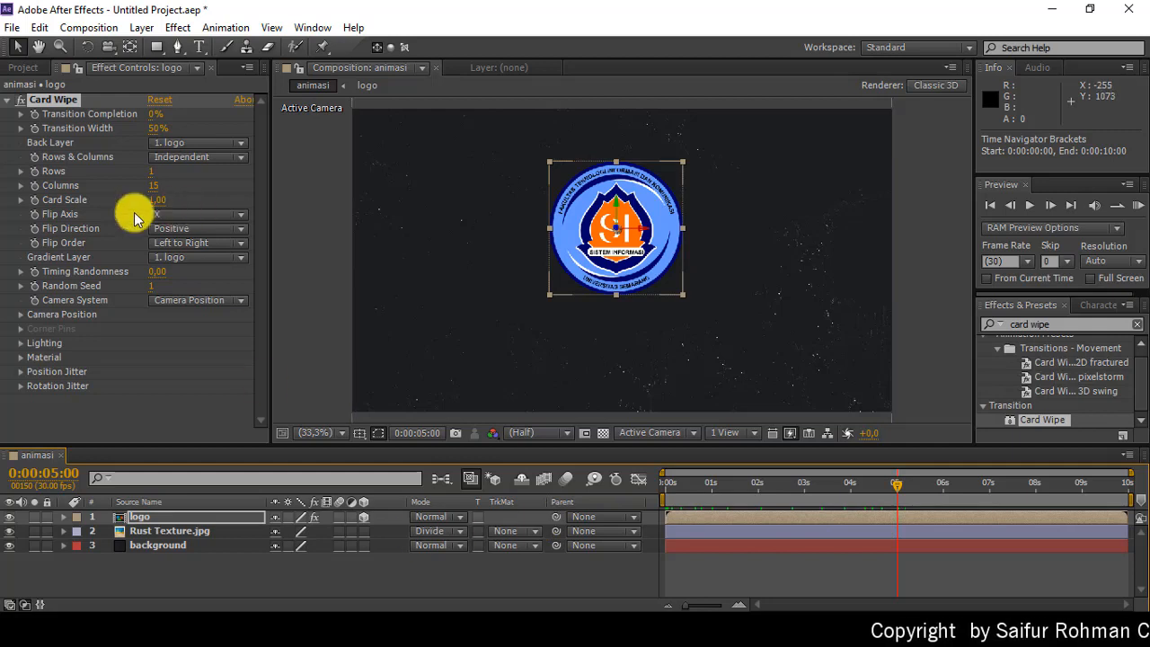
pyautogui.click(35, 113)
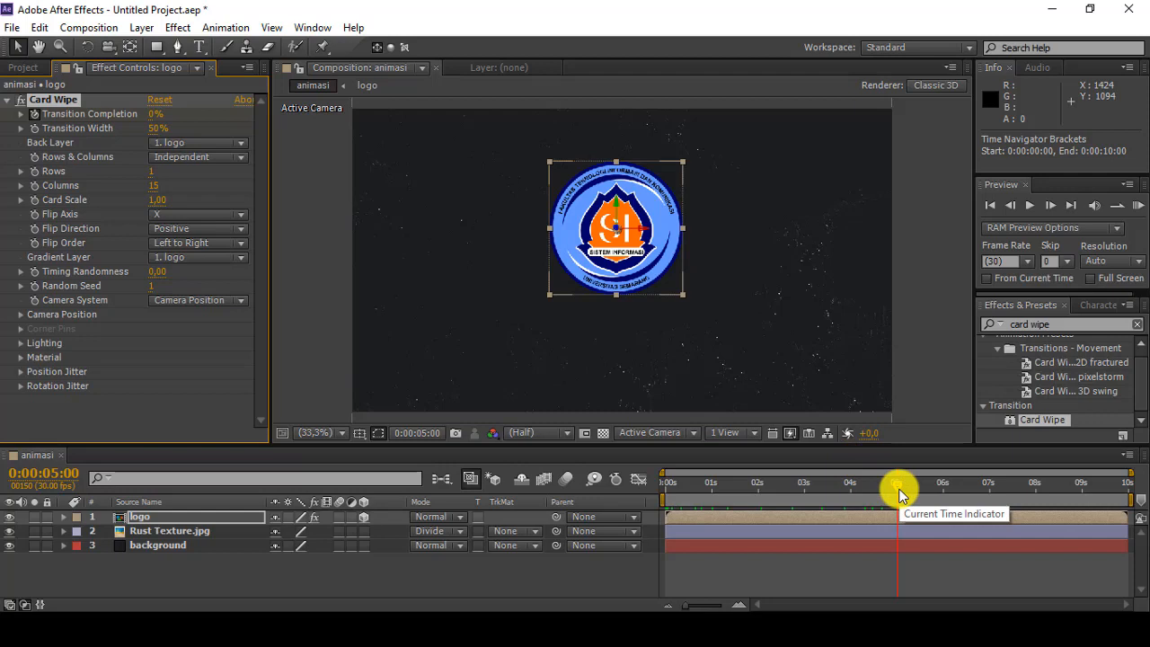
# - Keyframe Transition Completion at 50% at 0:00:00:00, scrub through the wipe to check it and return to the start
pyautogui.moveTo(870, 489); pyautogui.dragTo(621, 476)
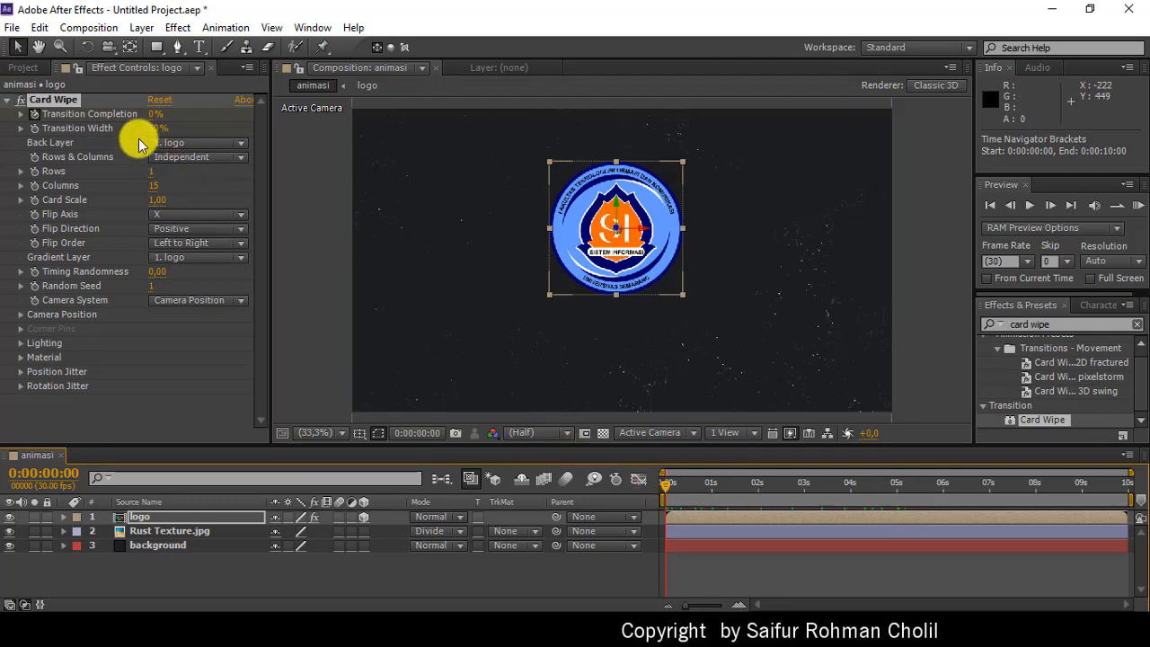
pyautogui.click(154, 116)
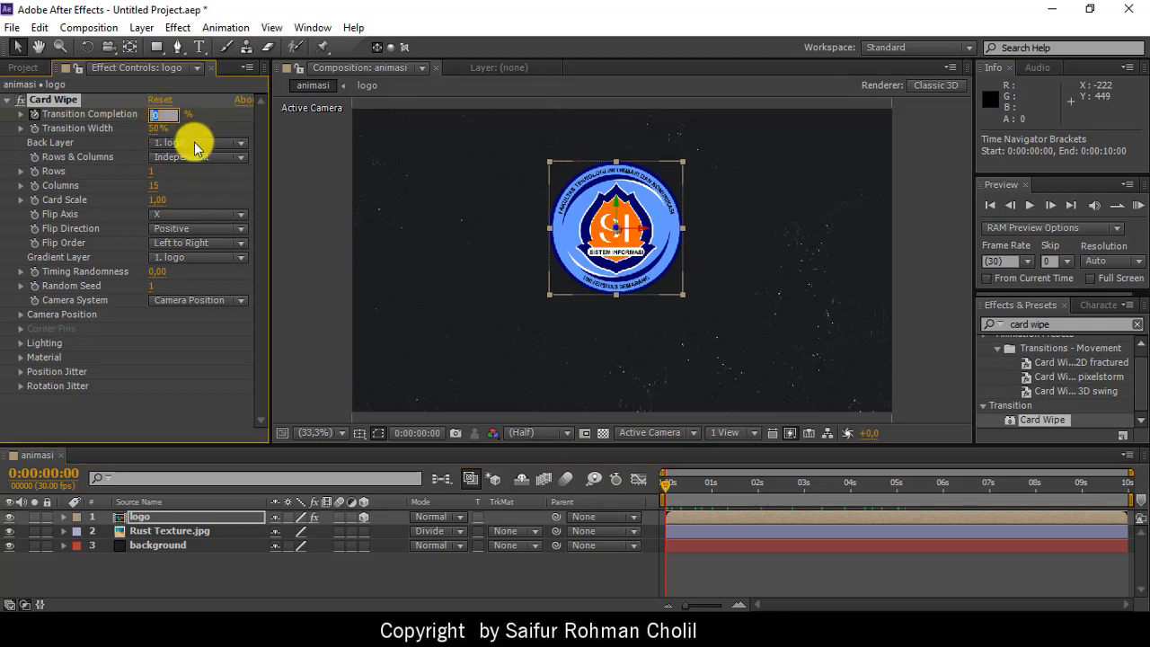
pyautogui.write('5')
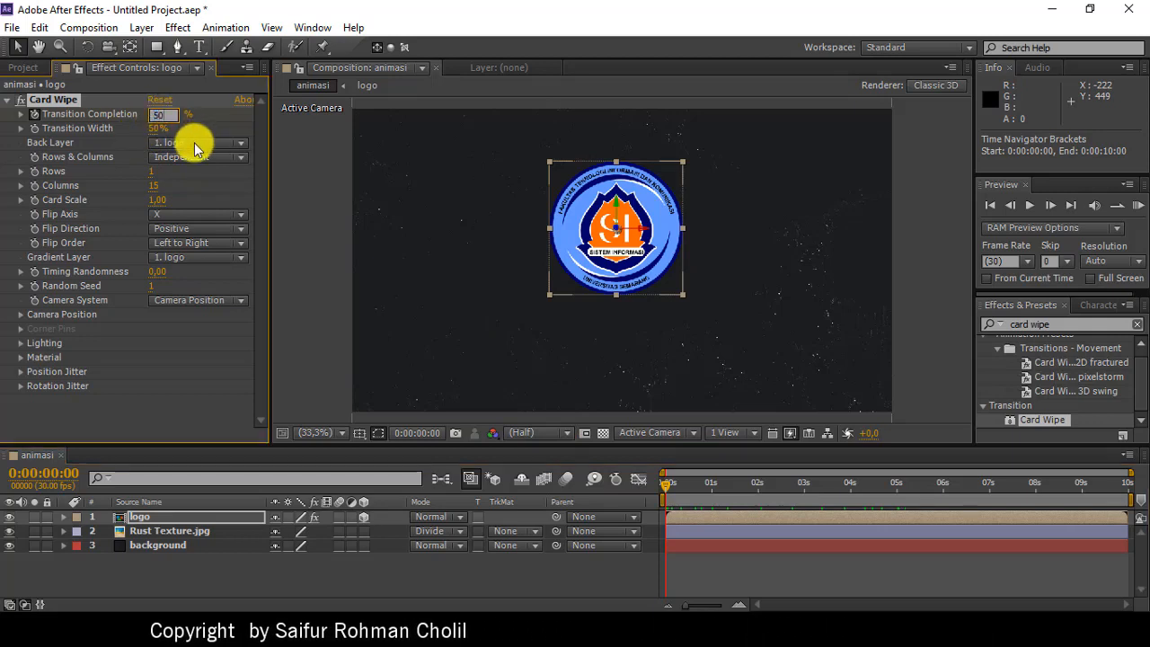
pyautogui.write('0')
pyautogui.press('Return')
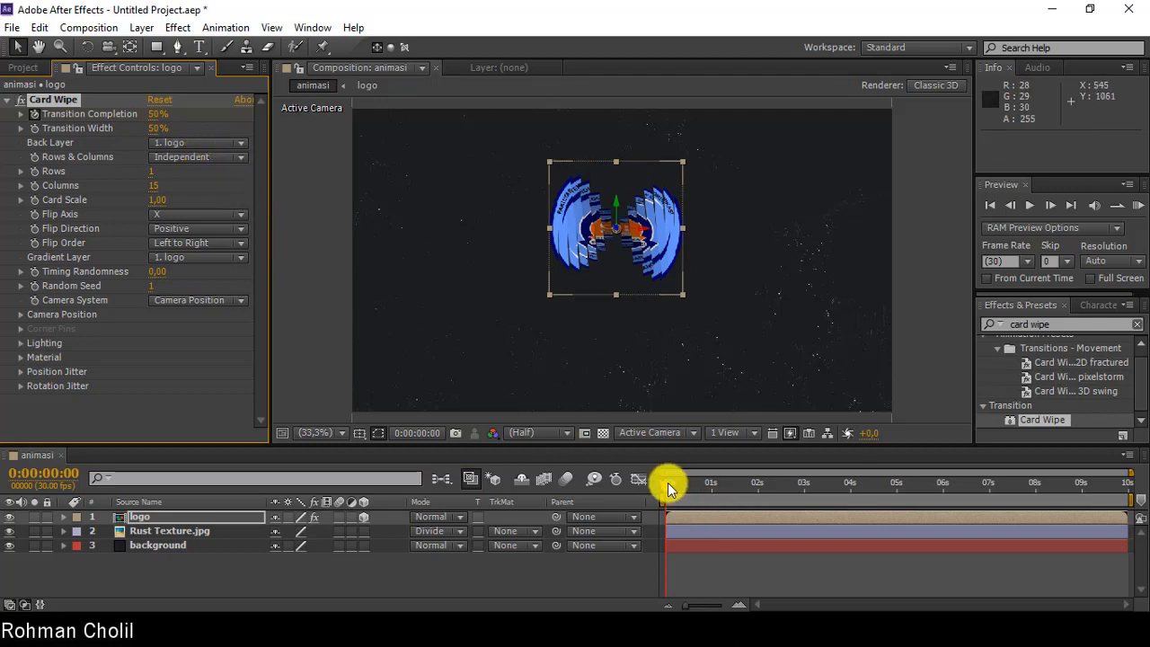
pyautogui.moveTo(668, 483); pyautogui.dragTo(911, 501)
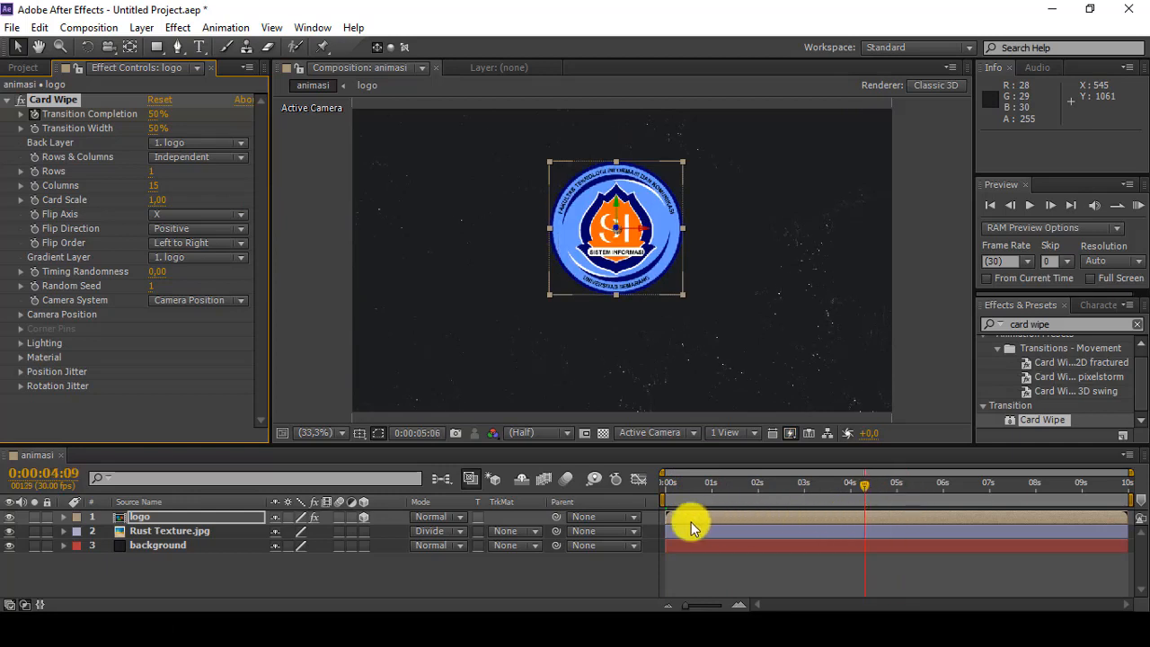
pyautogui.press('Home')
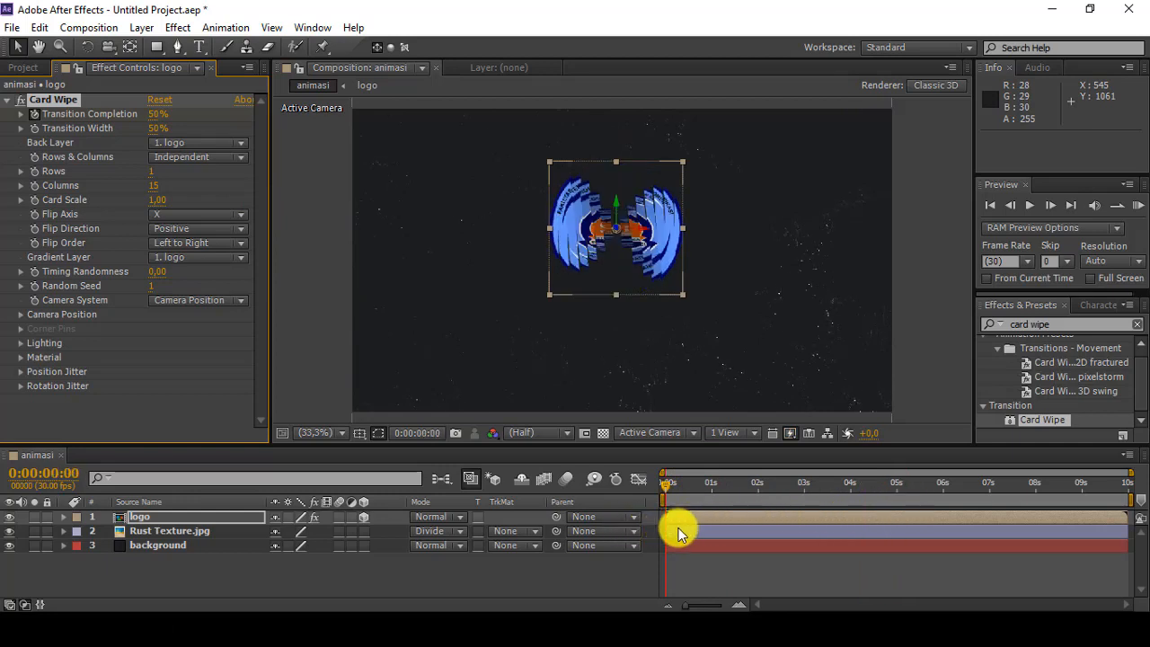
pyautogui.moveTo(679, 533); pyautogui.dragTo(658, 600)
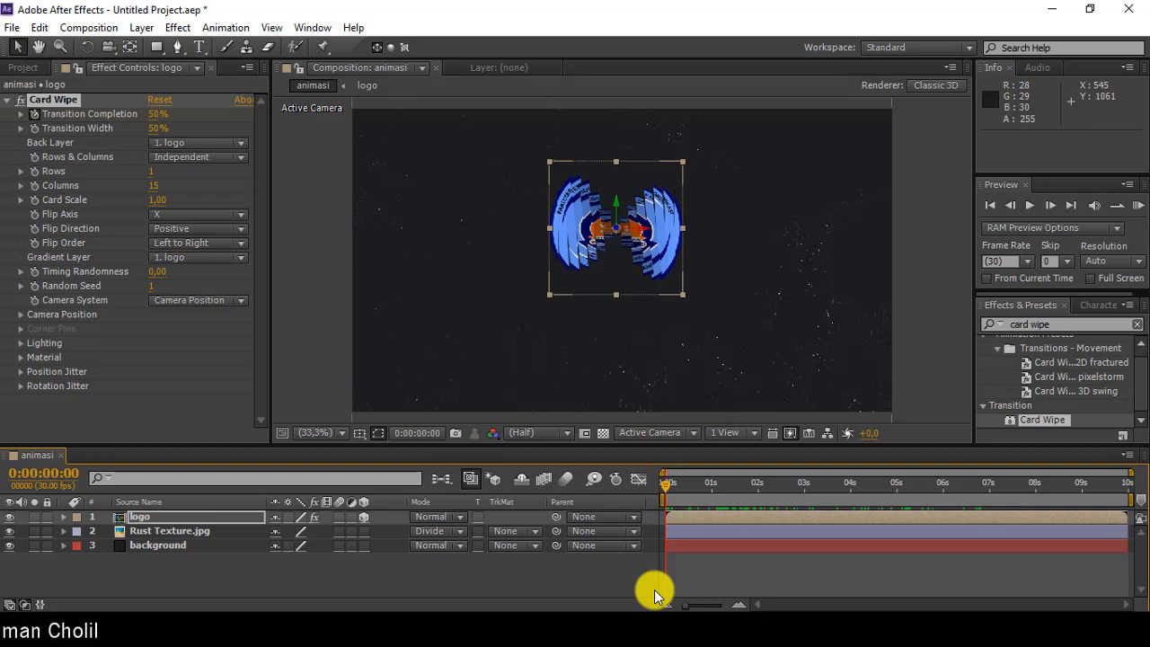
# - Save the project in the AFTER EFFECT folder as ANIMASI LOGO SI-5
pyautogui.click(13, 27)
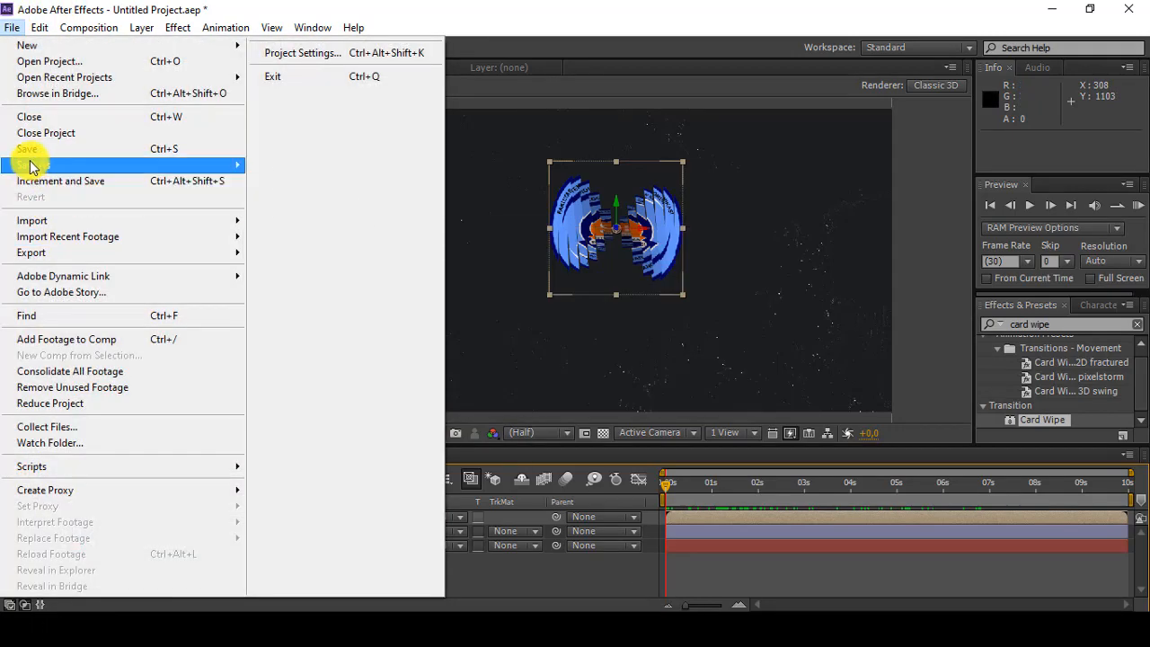
pyautogui.moveTo(40, 169)
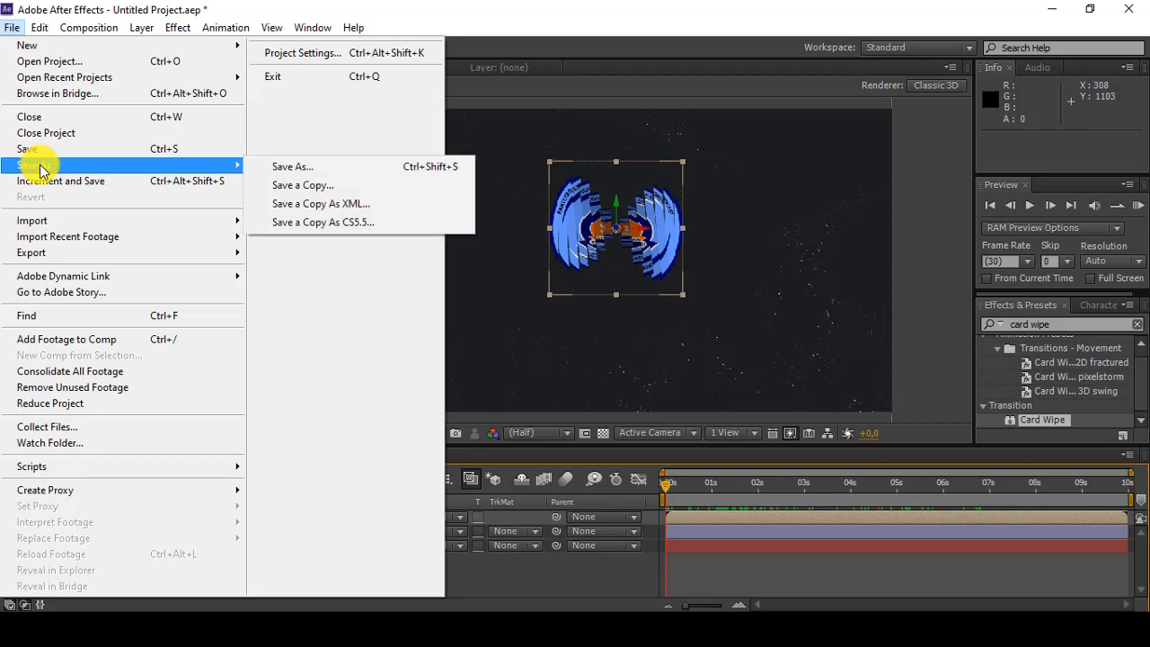
pyautogui.click(314, 167)
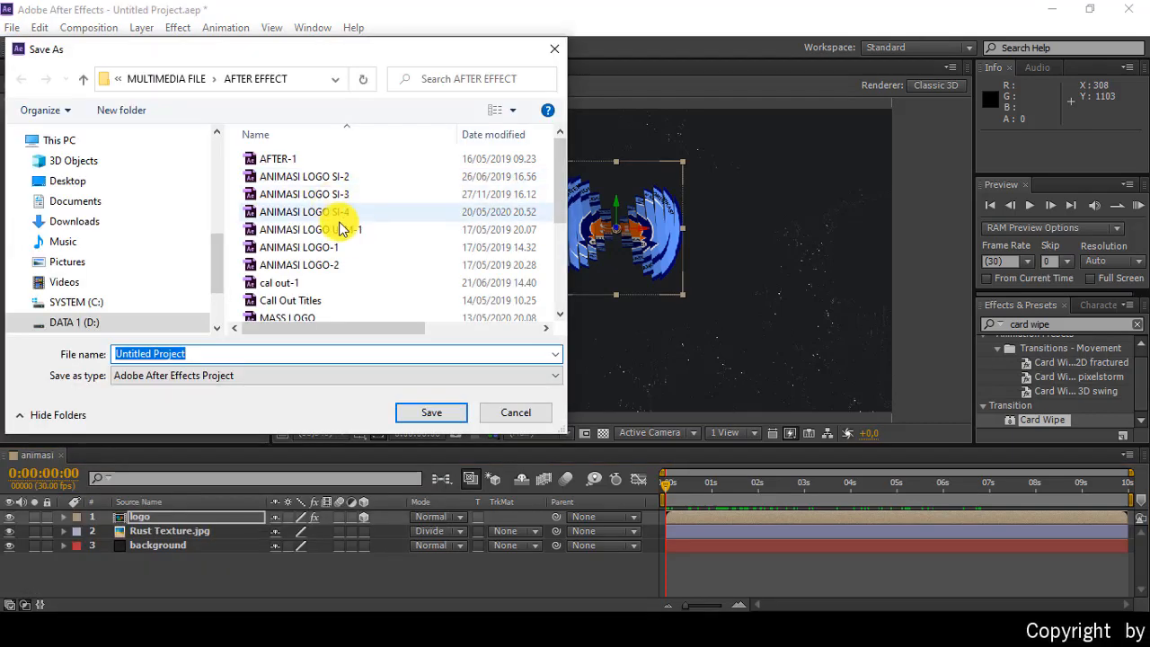
pyautogui.click(319, 212)
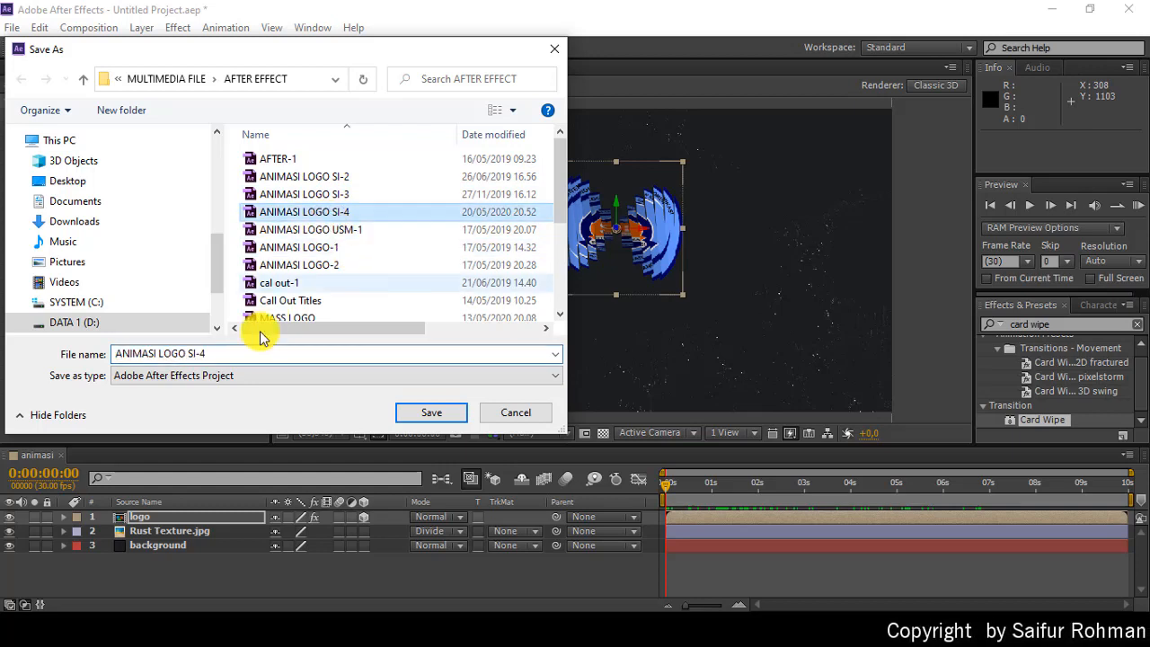
pyautogui.click(244, 356)
pyautogui.press('BackSpace')
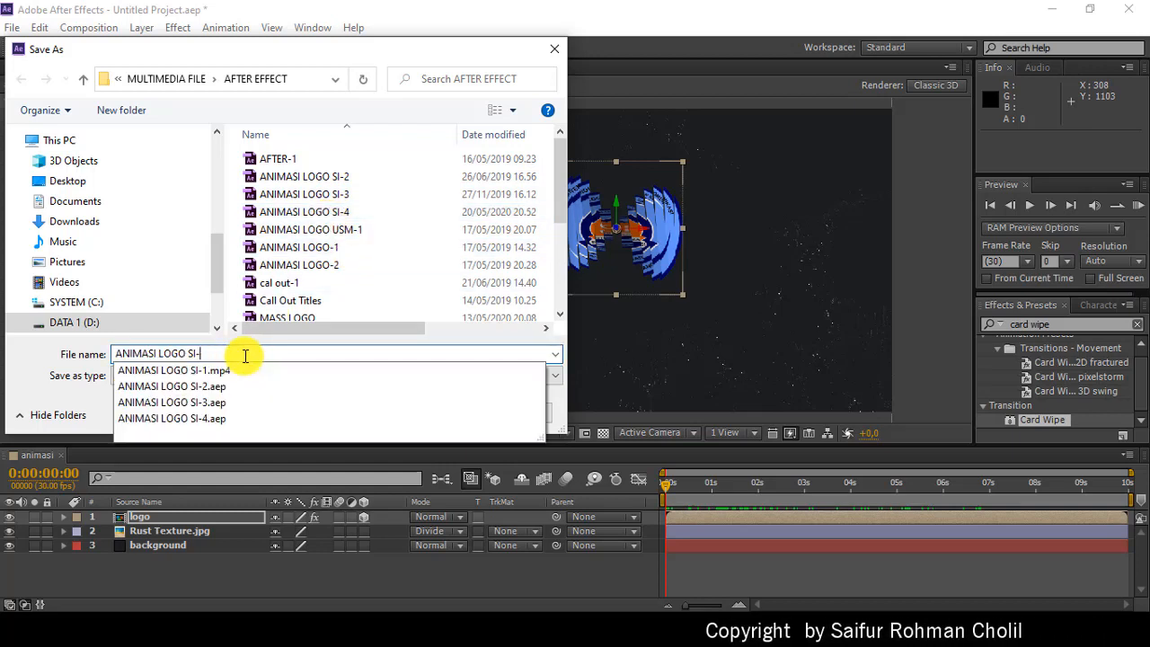
pyautogui.write('5')
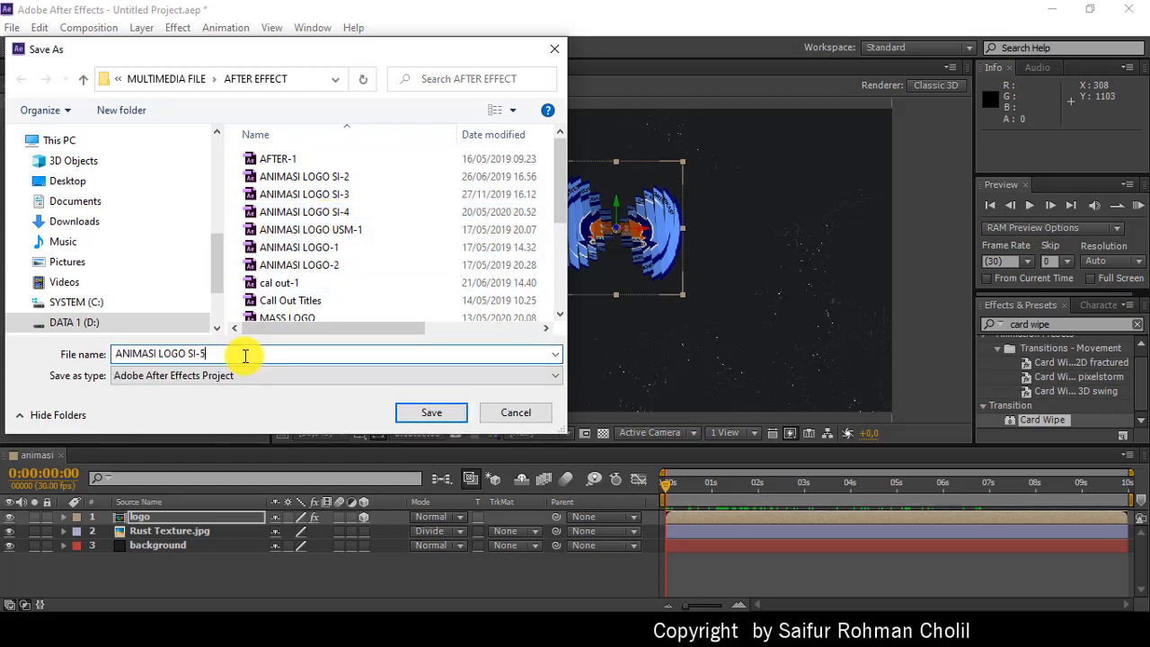
pyautogui.click(436, 414)
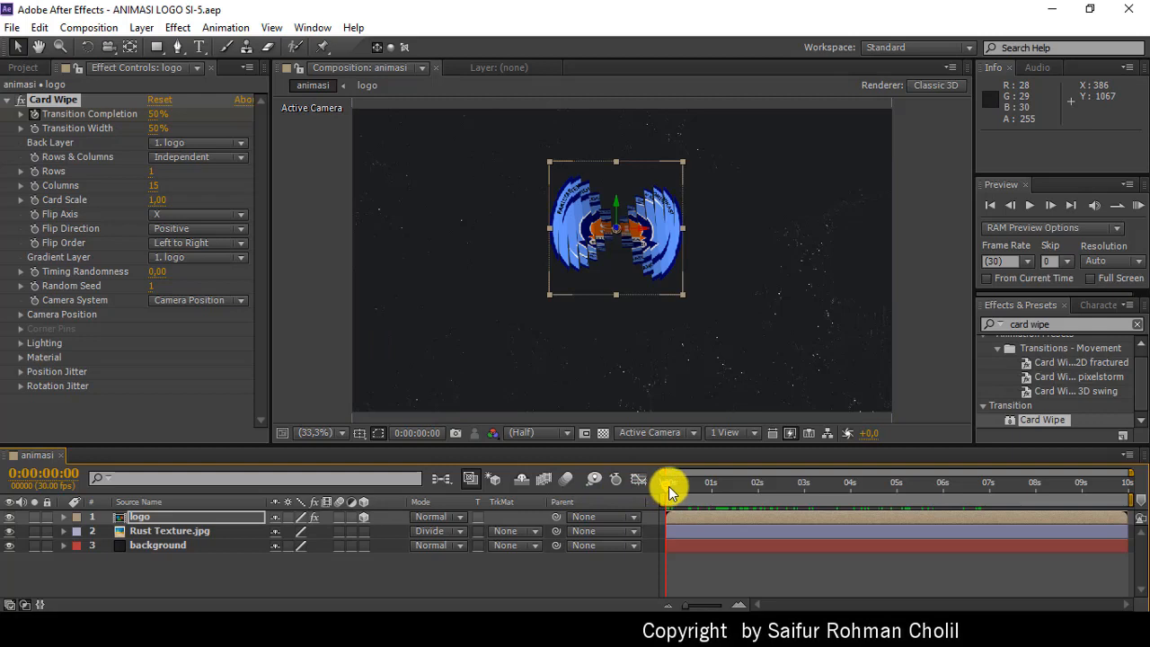
# - Reveal the logo layer's Transition Completion keyframes in the timeline and scrub between them to examine the wipe
pyautogui.moveTo(668, 489)
pyautogui.mouseDown()
pyautogui.moveTo(740, 521)
pyautogui.moveTo(811, 527)
pyautogui.moveTo(657, 499)
pyautogui.mouseUp()
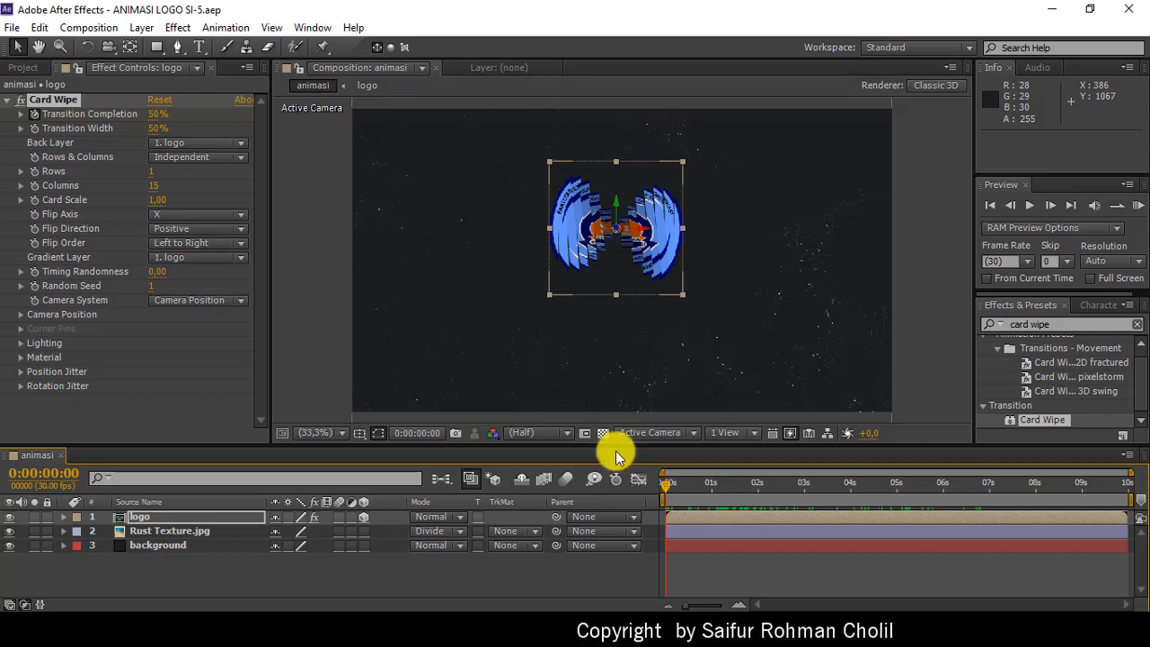
pyautogui.click(141, 520)
pyautogui.click(62, 517)
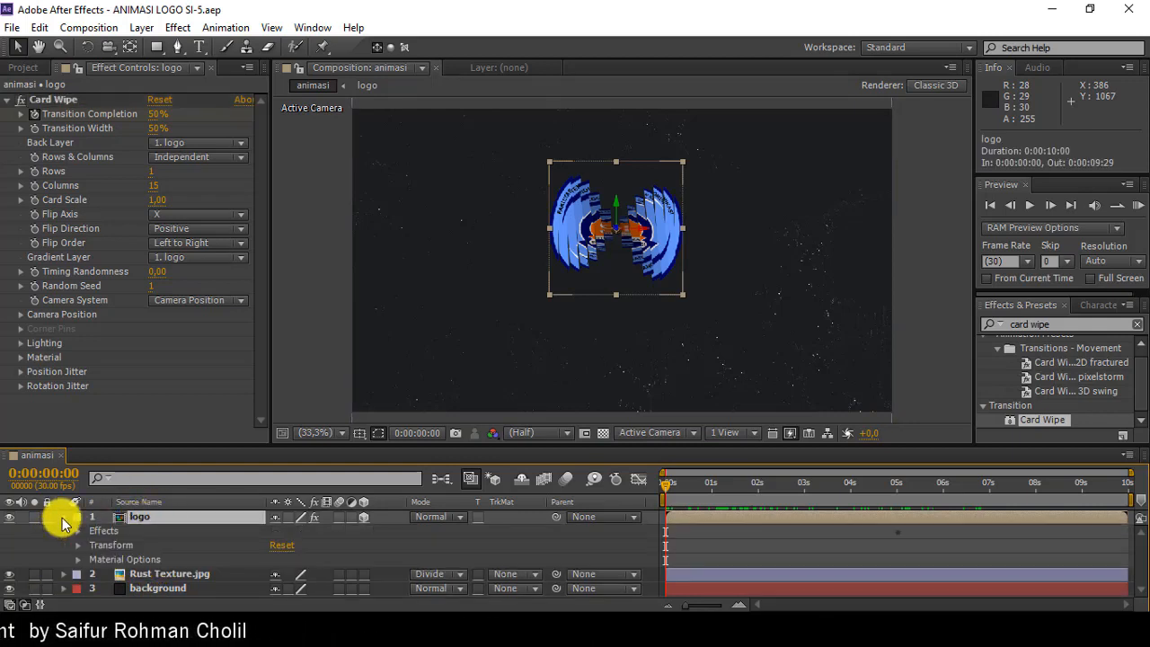
pyautogui.click(77, 531)
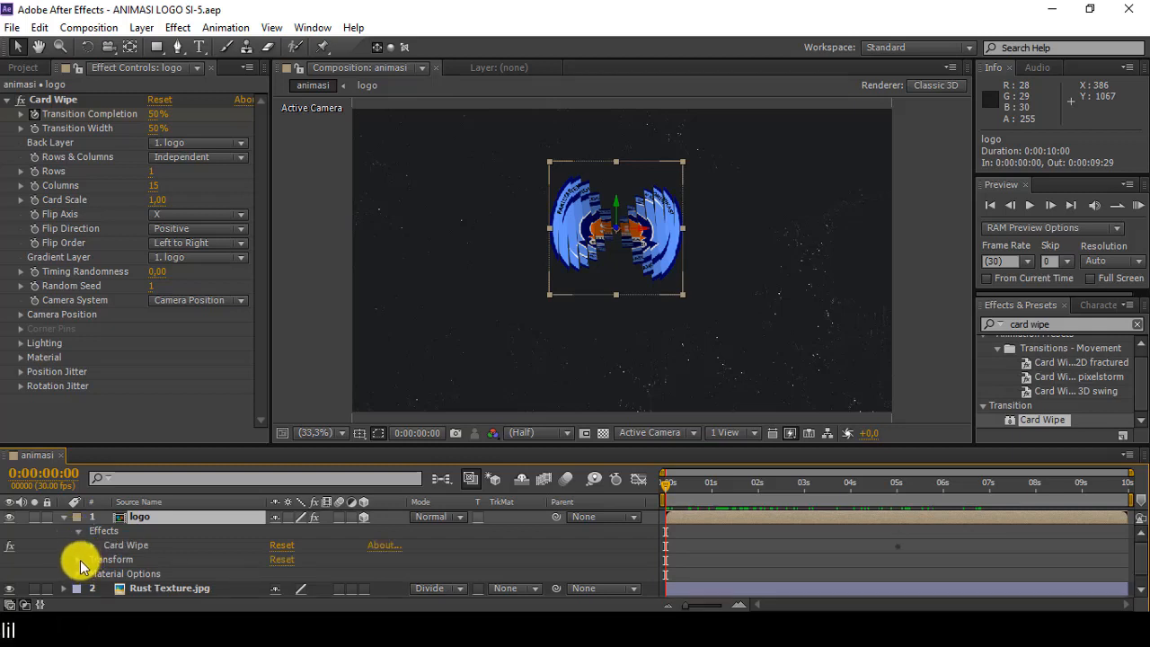
pyautogui.click(79, 531)
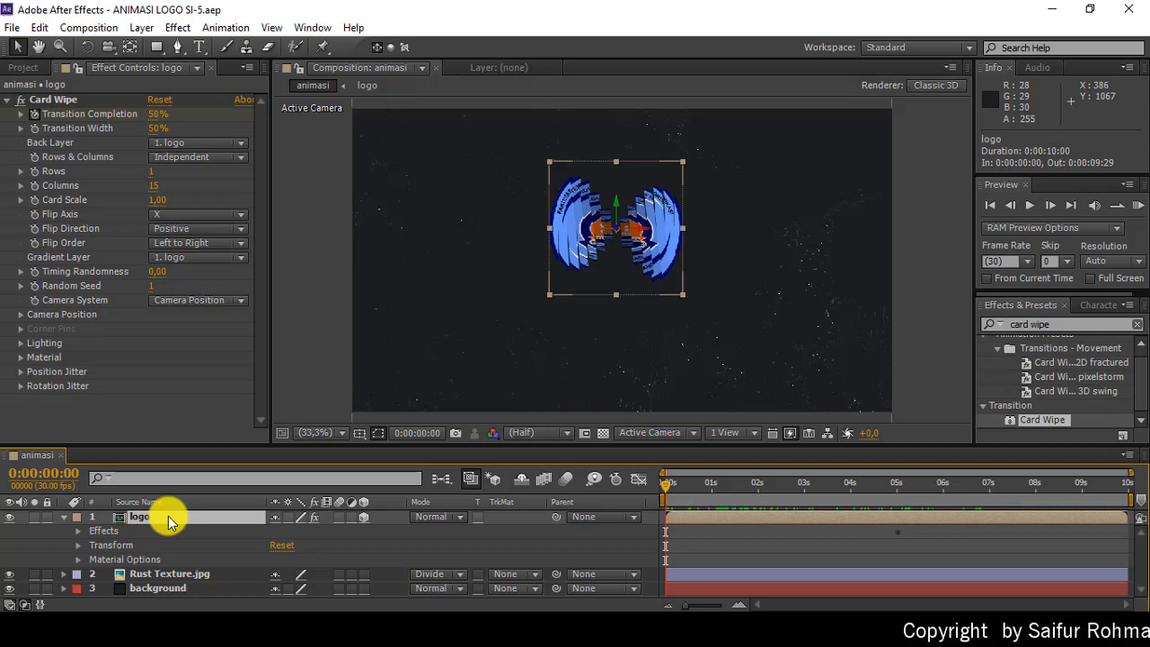
pyautogui.press('u')
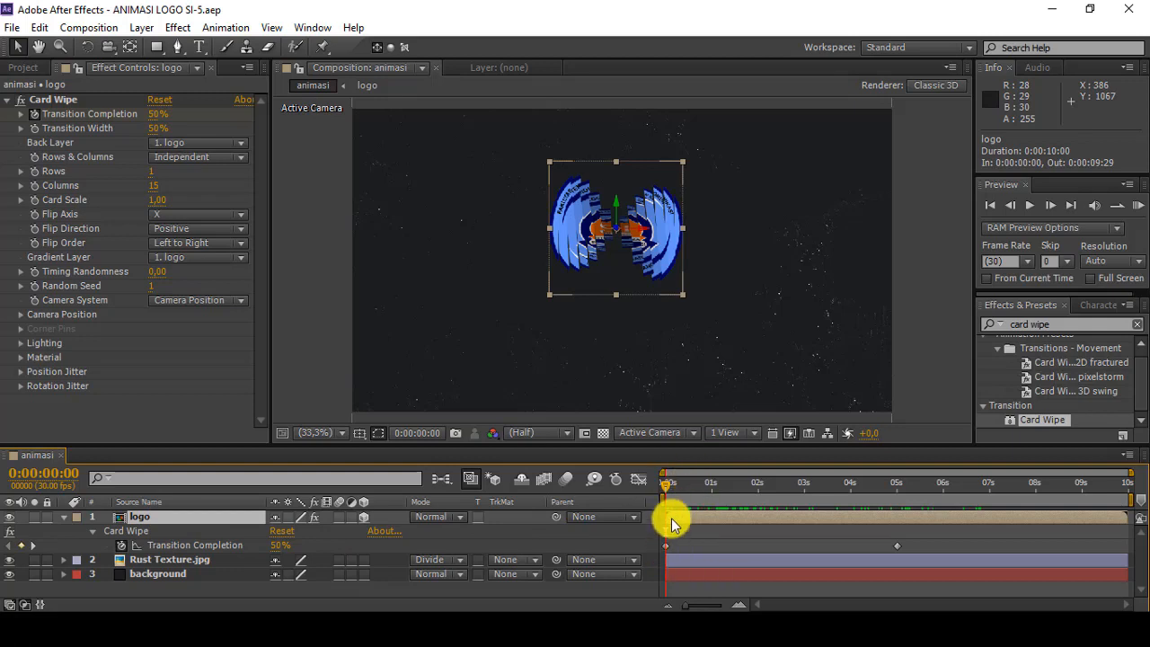
pyautogui.moveTo(711, 486); pyautogui.dragTo(873, 547)
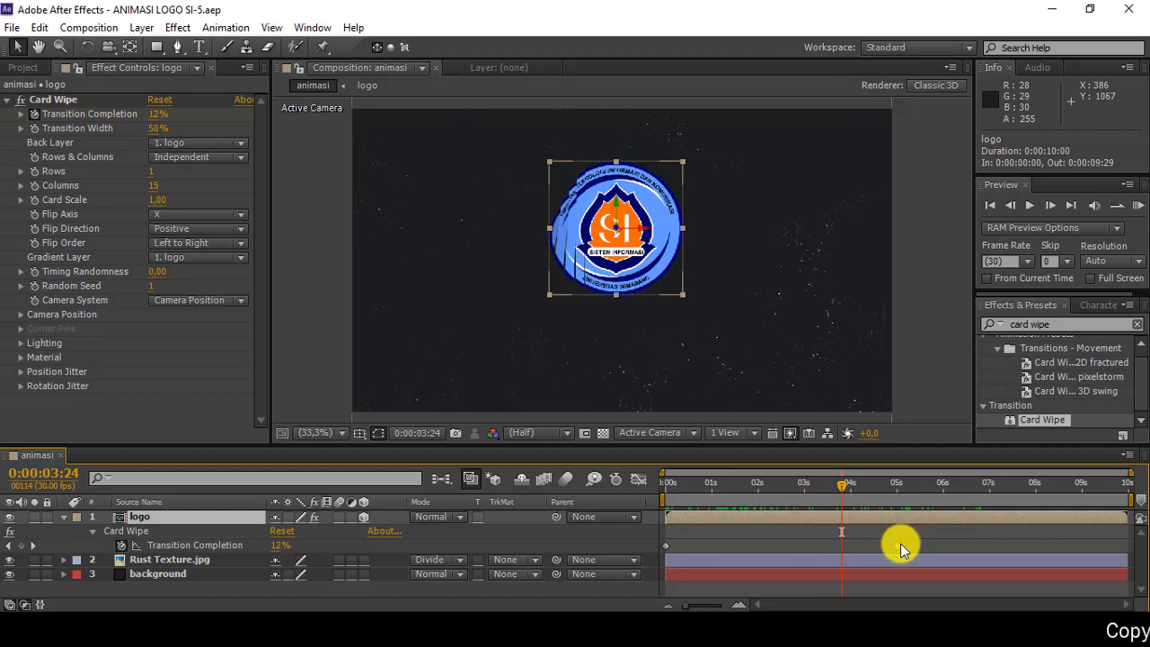
pyautogui.moveTo(840, 486); pyautogui.dragTo(881, 490)
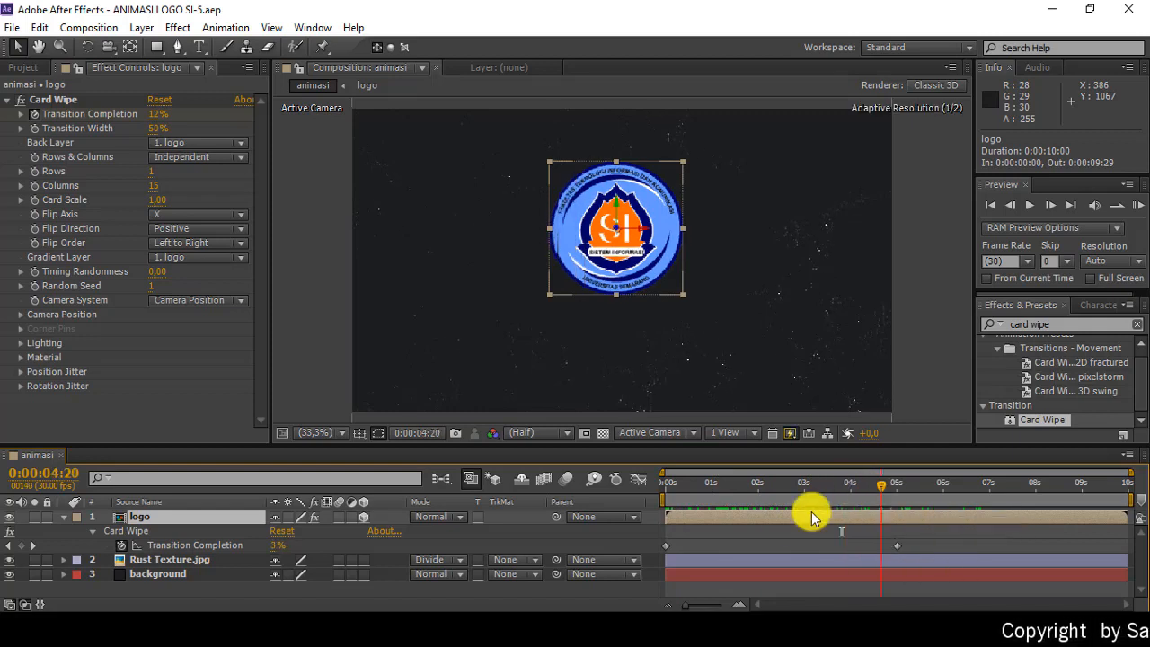
# - Reveal the logo layer's rotation properties and start keyframing Orientation at 0:00:05:01
pyautogui.press('Home')
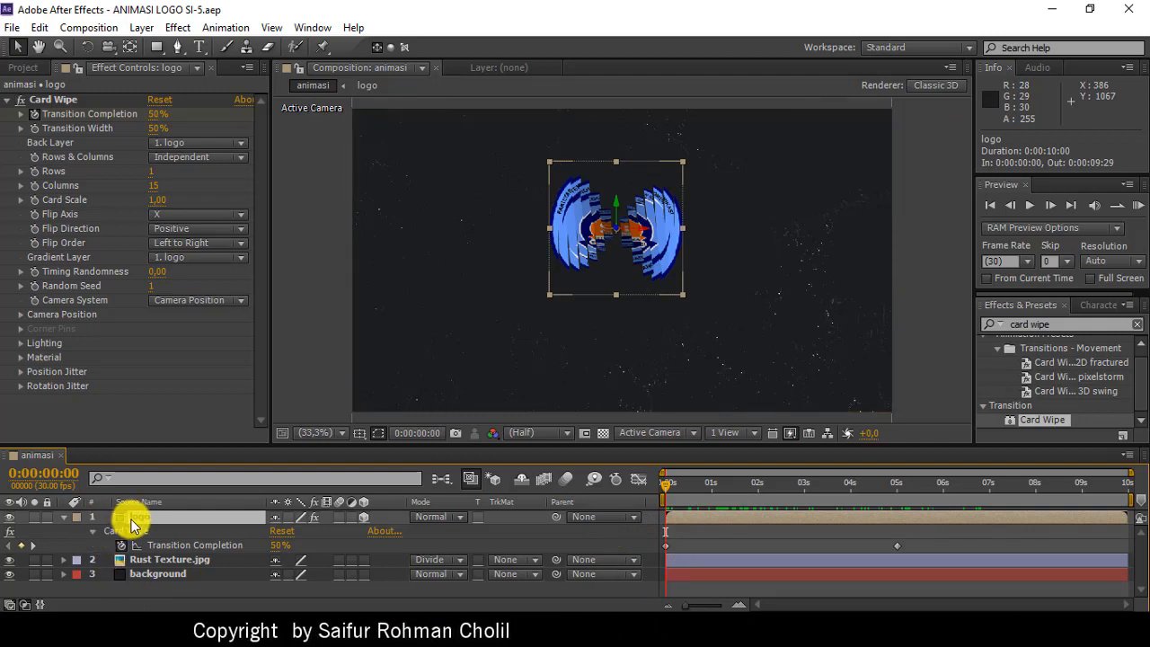
pyautogui.press('p')
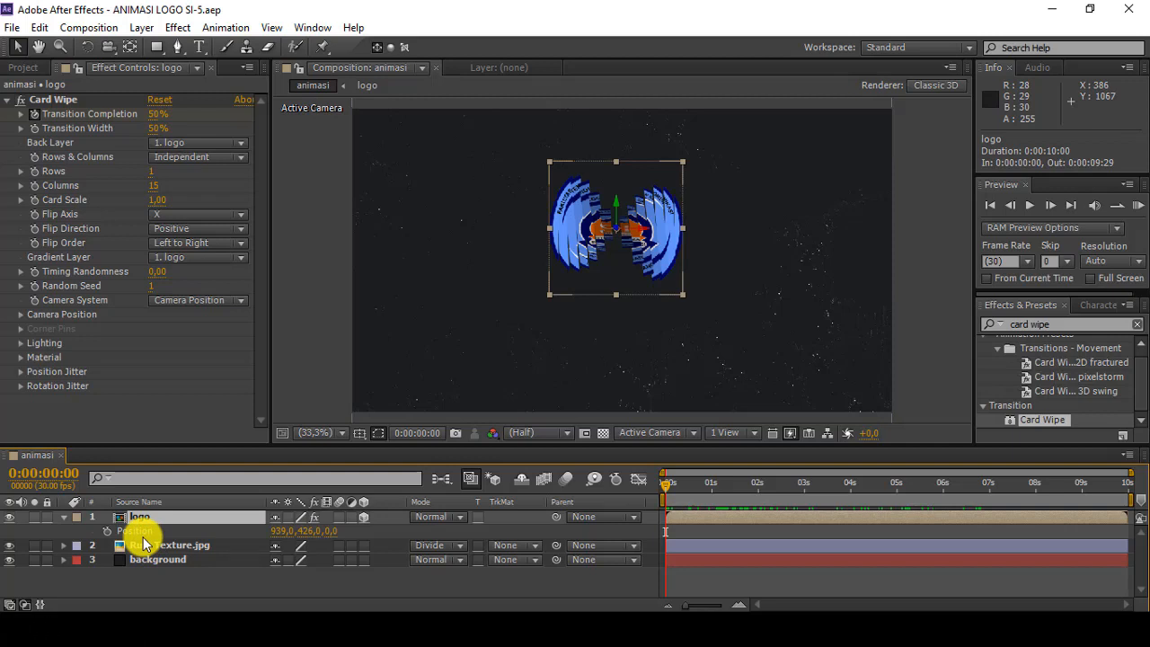
pyautogui.press('r')
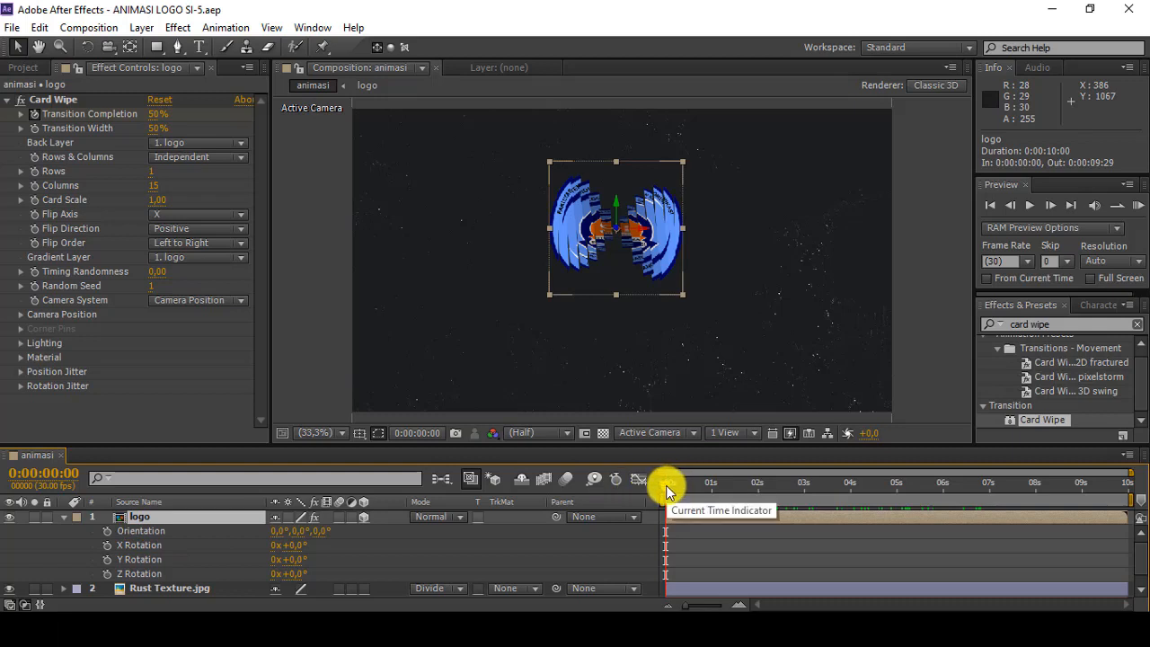
pyautogui.moveTo(667, 488); pyautogui.dragTo(904, 491)
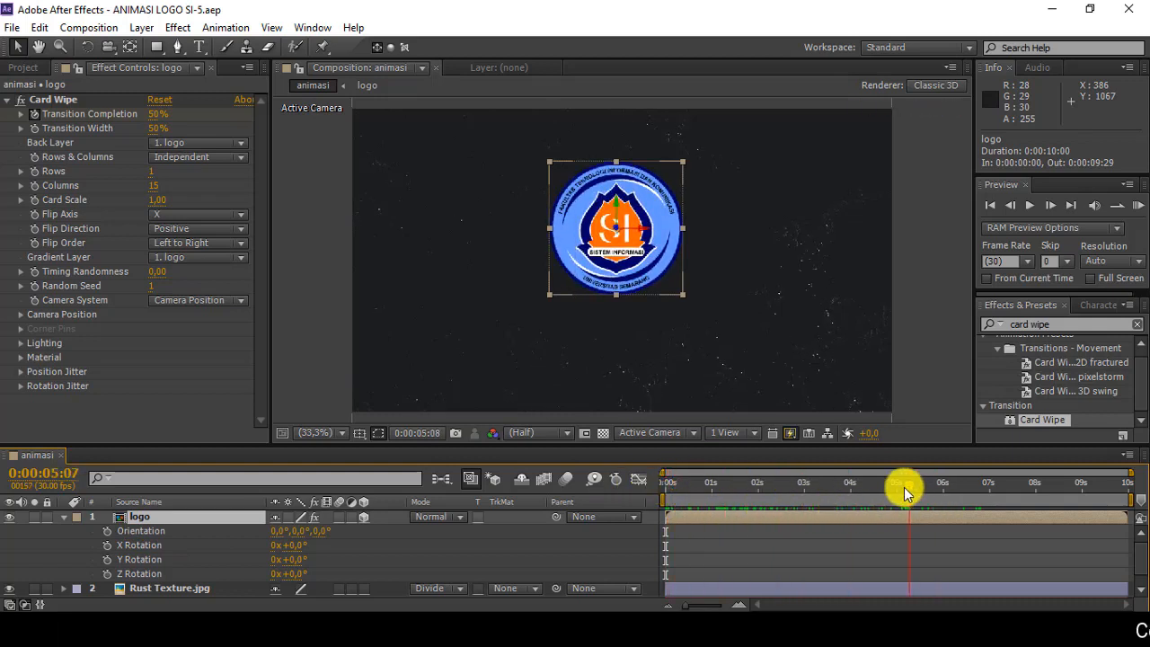
pyautogui.click(899, 484)
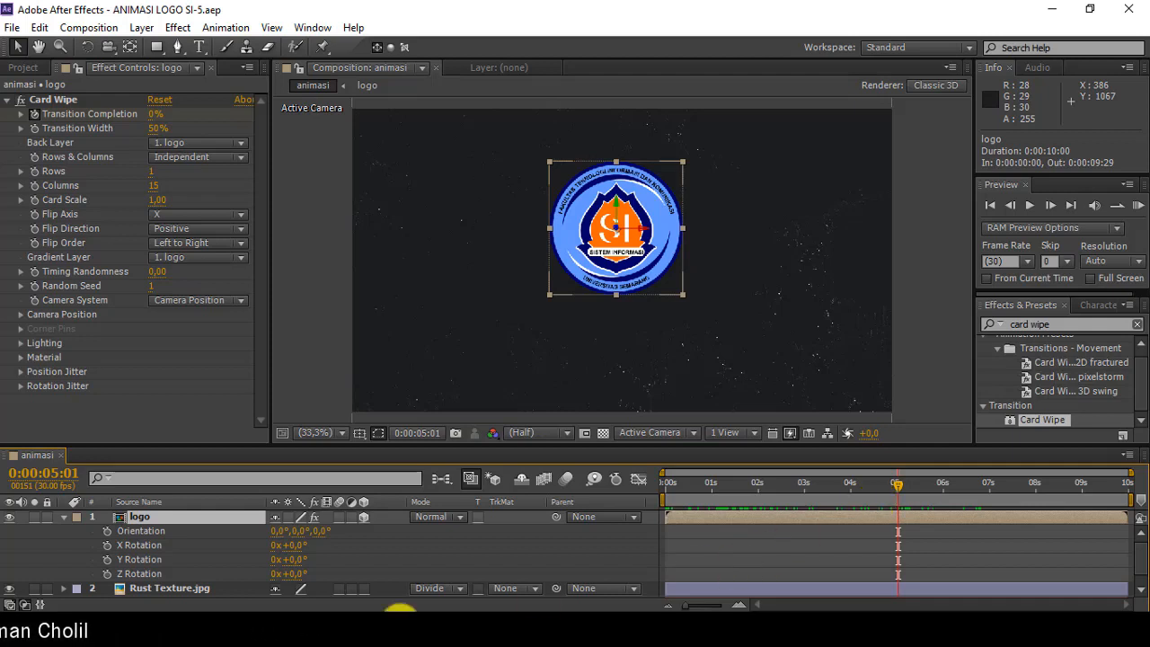
pyautogui.click(106, 531)
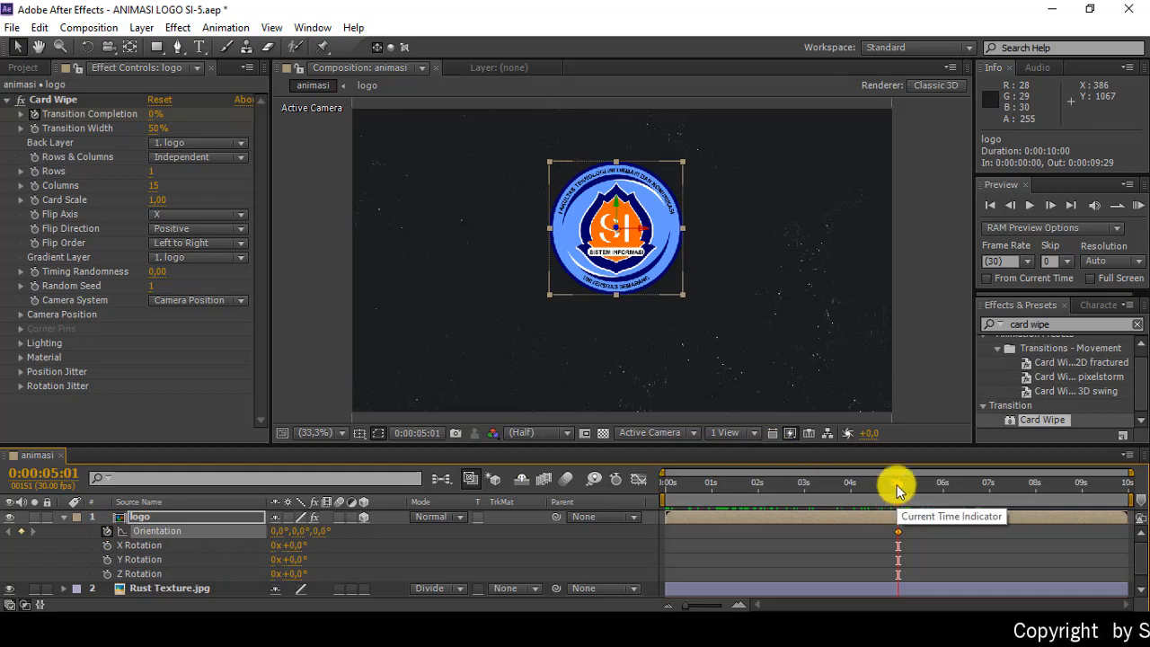
# - Keyframe the logo's Orientation at 0:00:00:00 with Z at 180°, scrub through the spin to check it and return to the start
pyautogui.moveTo(898, 486); pyautogui.dragTo(605, 539)
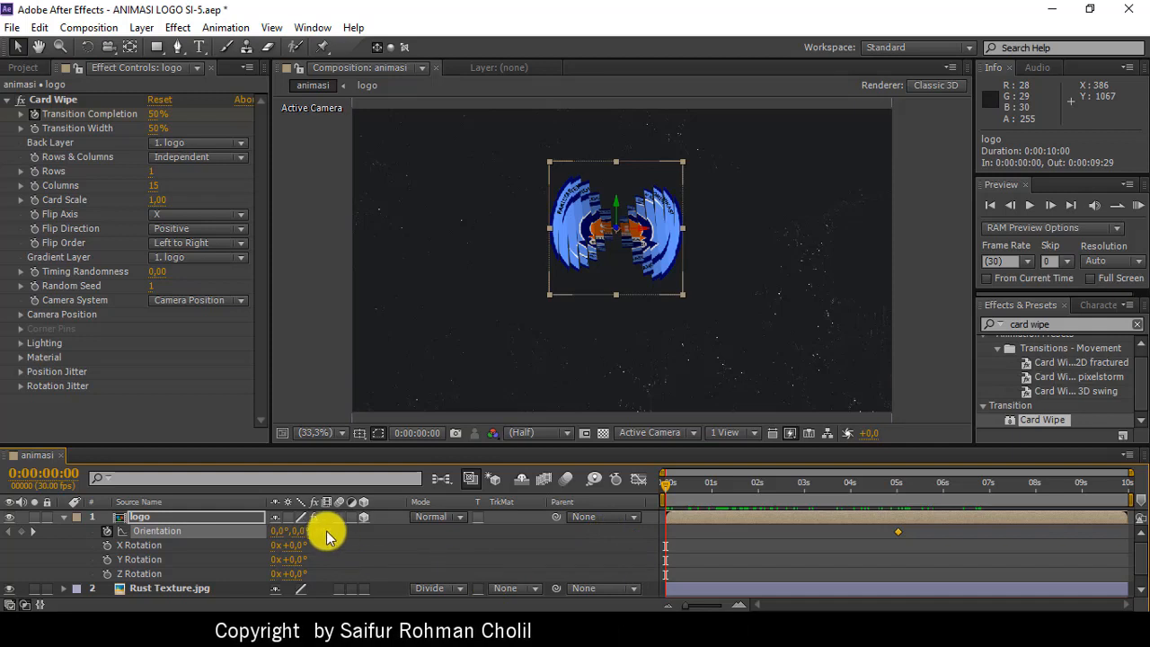
pyautogui.moveTo(324, 535); pyautogui.dragTo(434, 539)
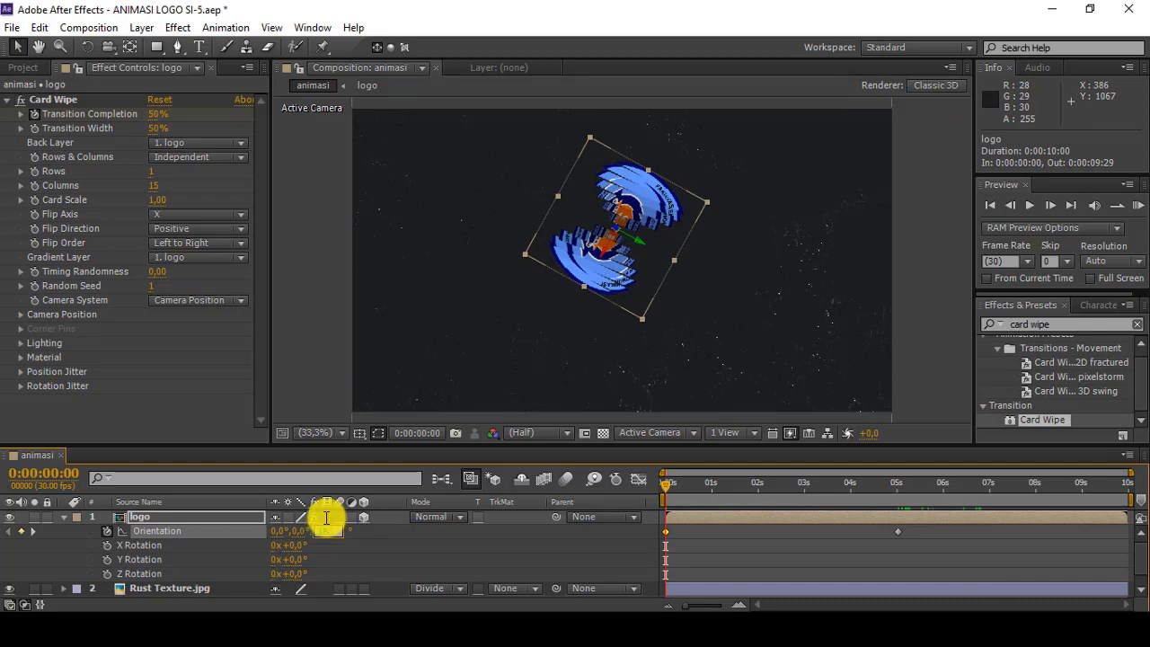
pyautogui.press('Return')
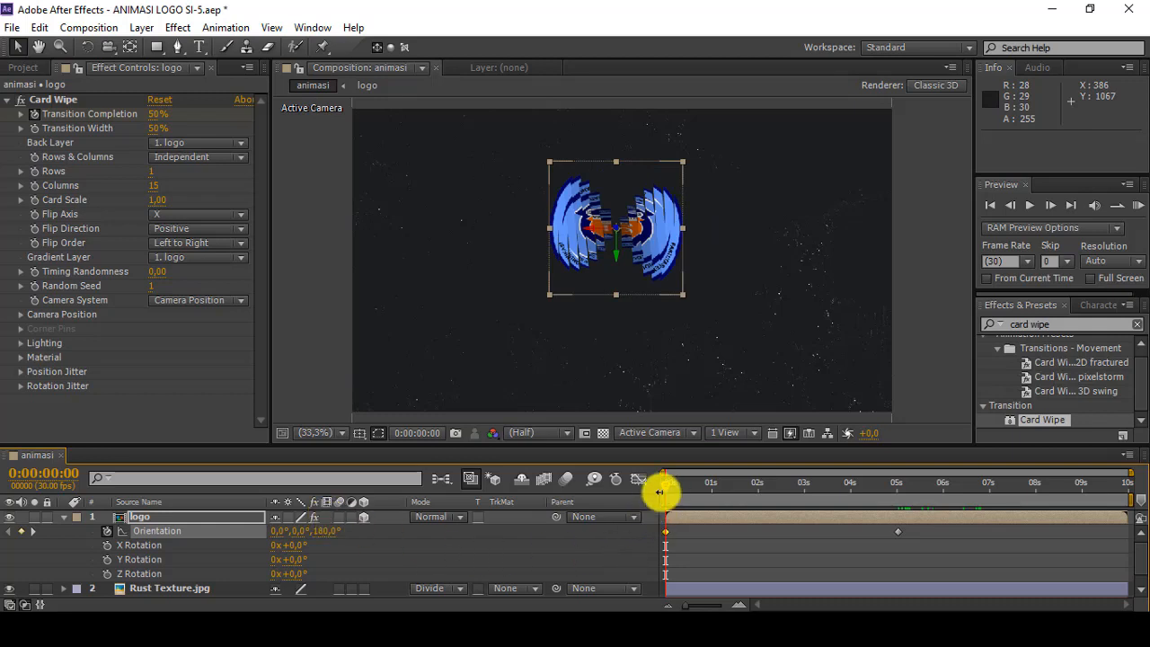
pyautogui.moveTo(667, 489); pyautogui.dragTo(903, 510)
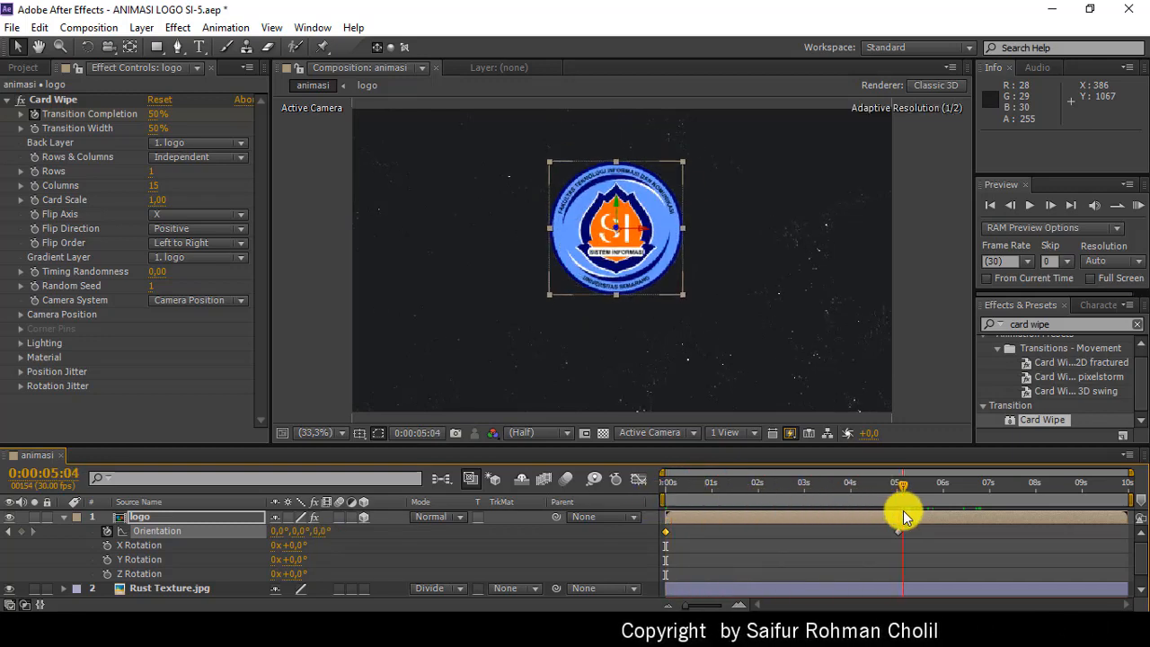
pyautogui.press('Home')
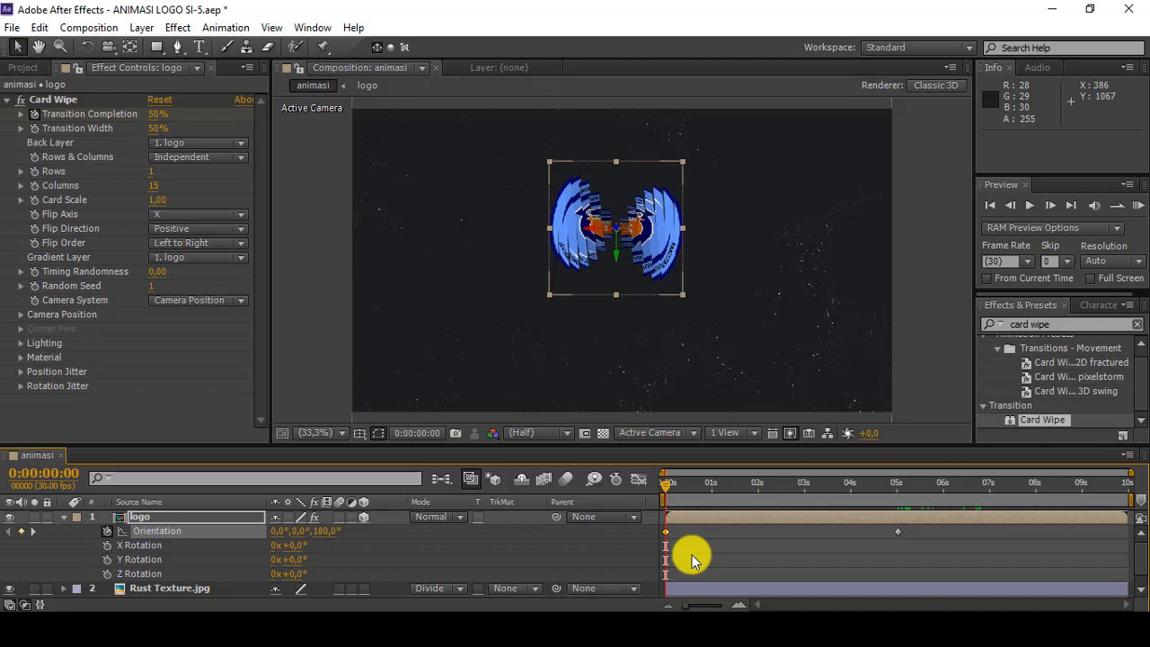
# - Reveal the logo layer's Position and keyframe it at 0:00:05:01, removing the misplaced keyframe at 0:00:04:29
pyautogui.click(136, 518)
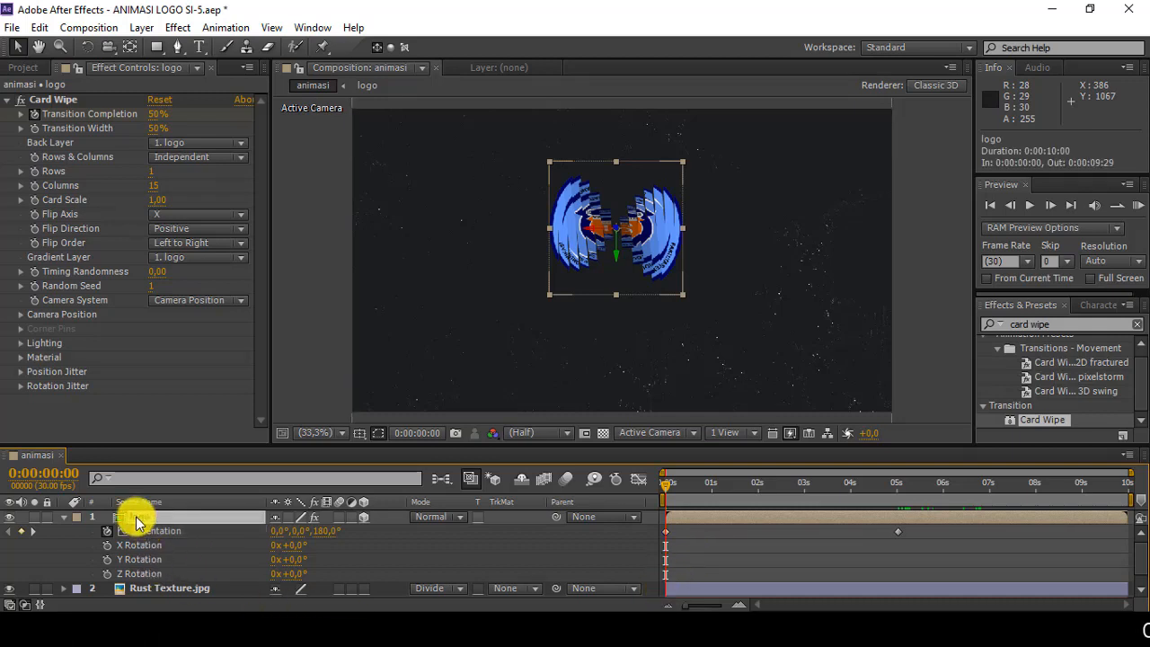
pyautogui.press('p')
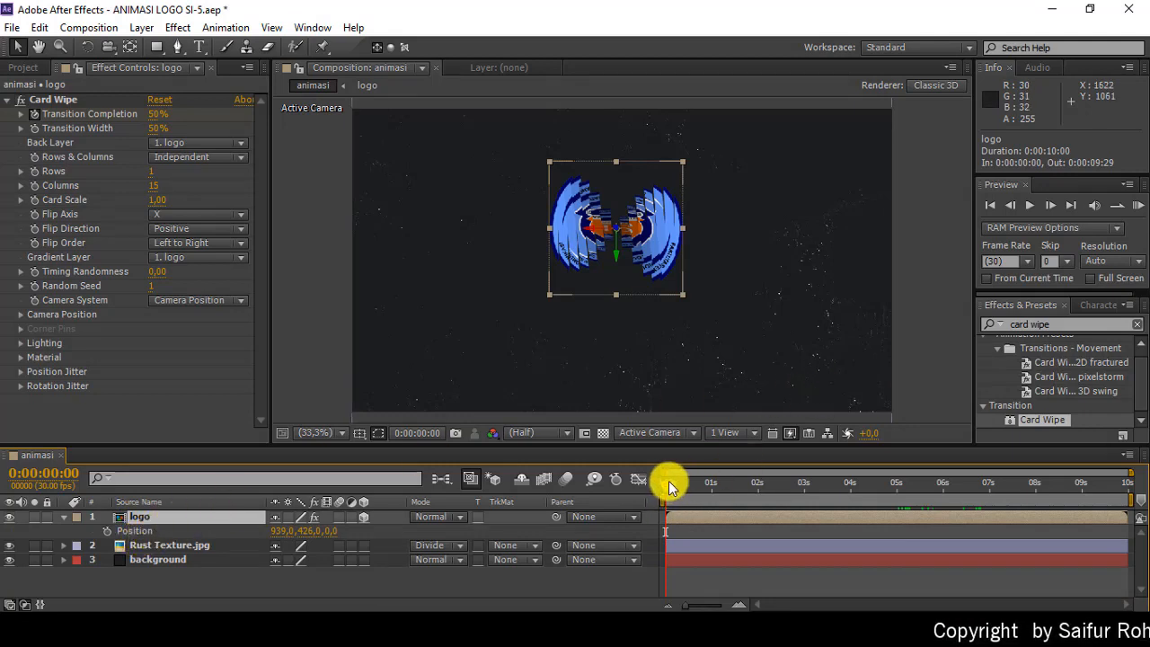
pyautogui.moveTo(668, 480); pyautogui.dragTo(895, 515)
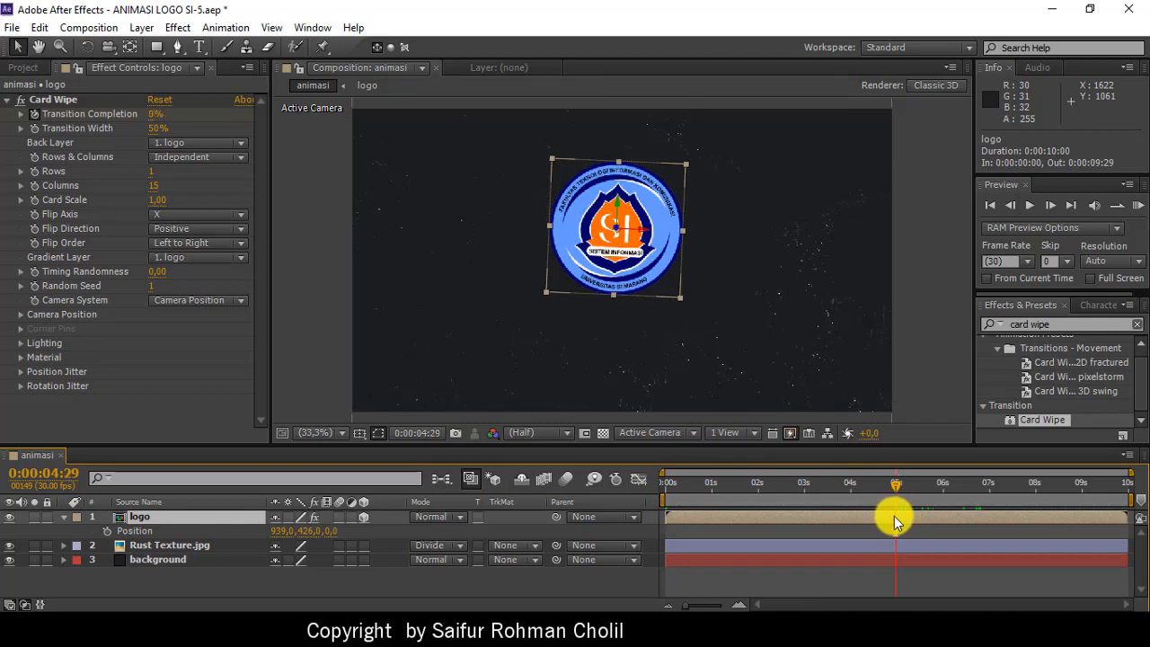
pyautogui.click(106, 531)
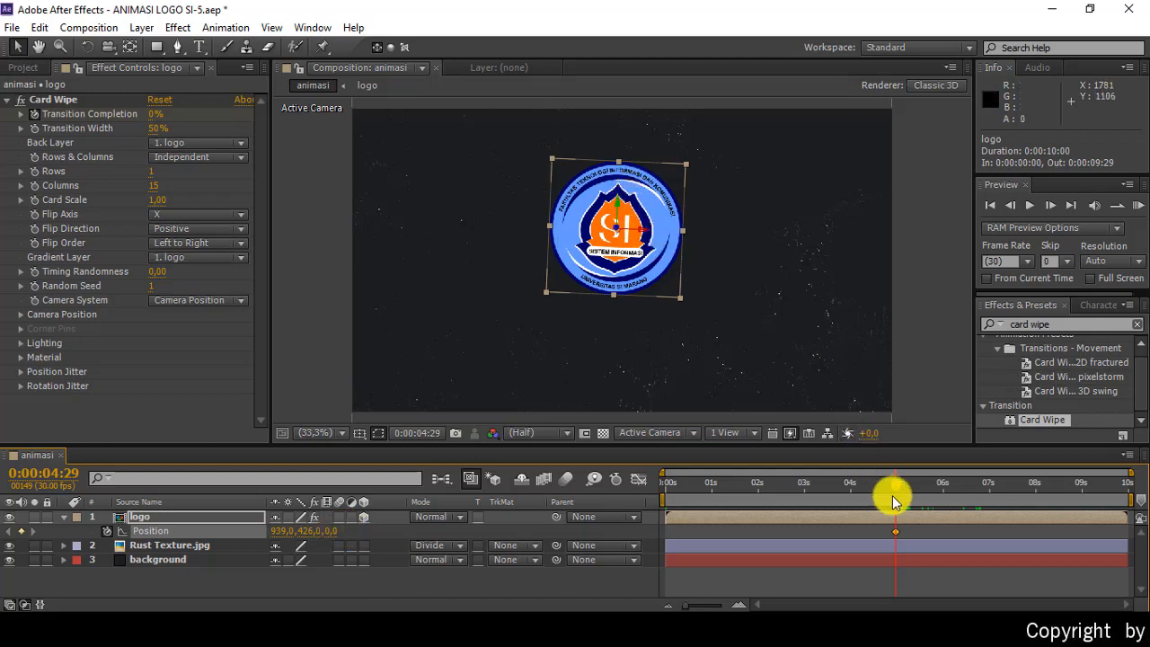
pyautogui.moveTo(899, 488); pyautogui.dragTo(899, 487)
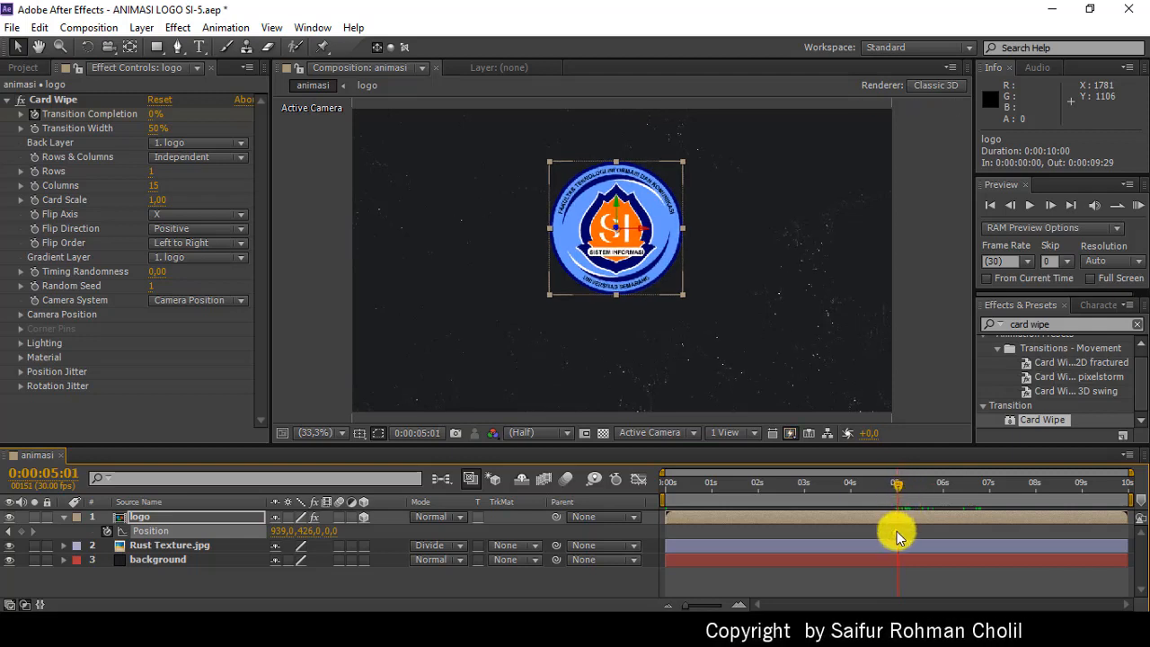
pyautogui.moveTo(901, 532); pyautogui.dragTo(898, 532)
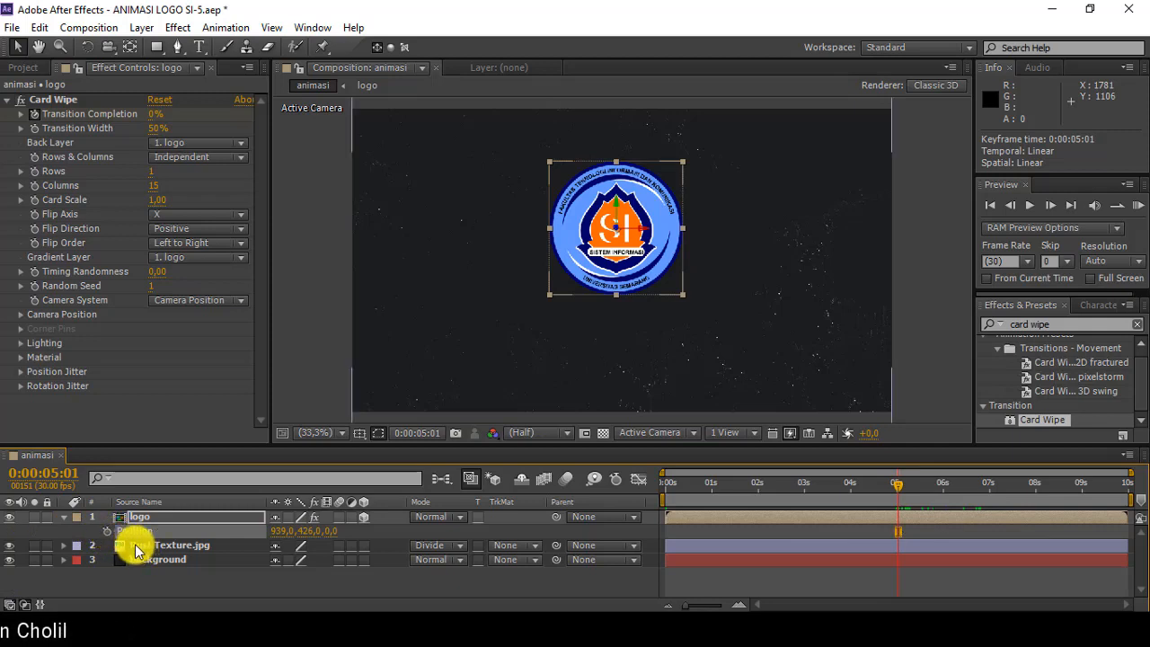
pyautogui.click(105, 531)
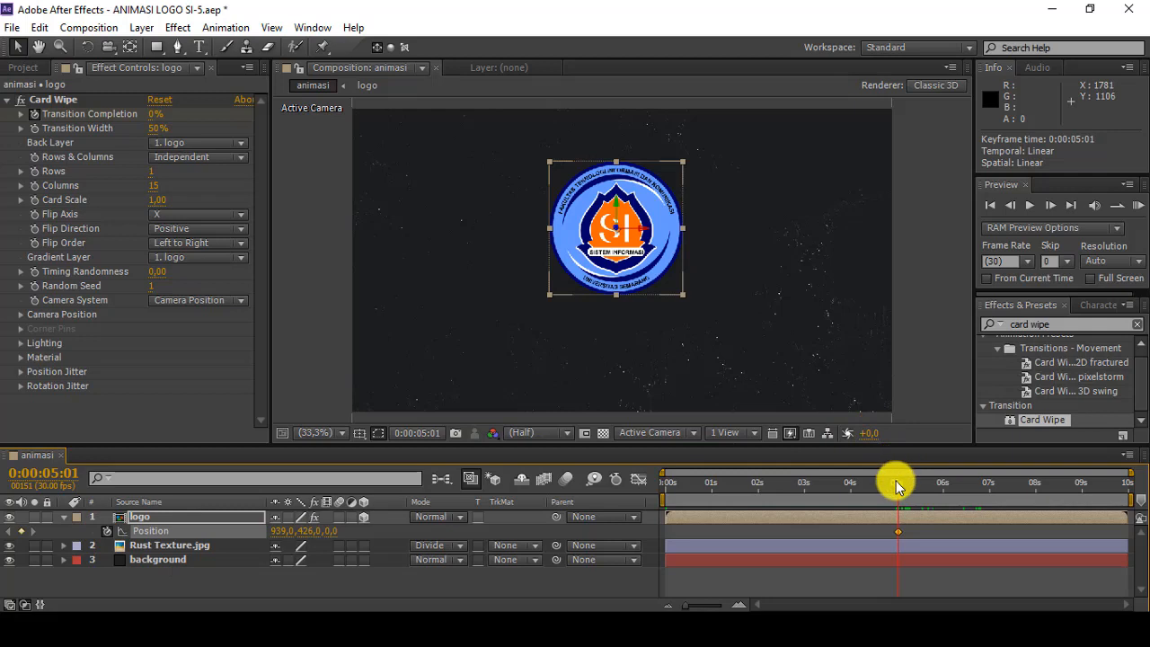
# - Keyframe the logo's Position at 0:00:00:00 with Z at -2568, scrub through the fly-in to check it and return to the start
pyautogui.press('Home')
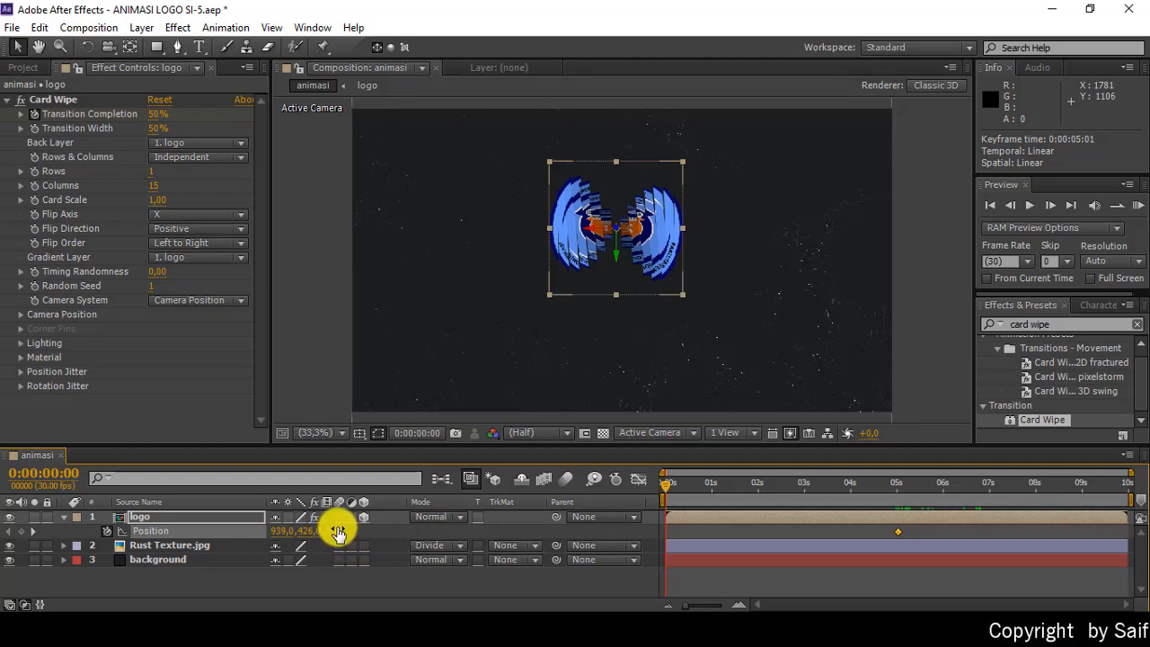
pyautogui.moveTo(333, 526); pyautogui.dragTo(108, 583)
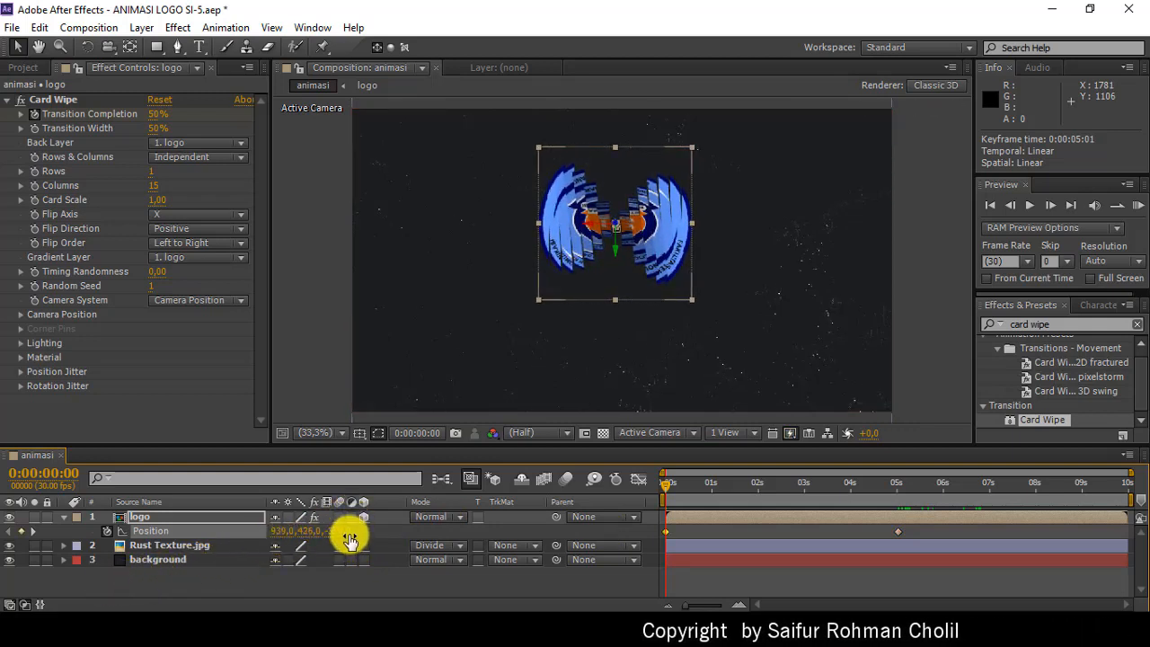
pyautogui.moveTo(349, 539); pyautogui.dragTo(218, 567)
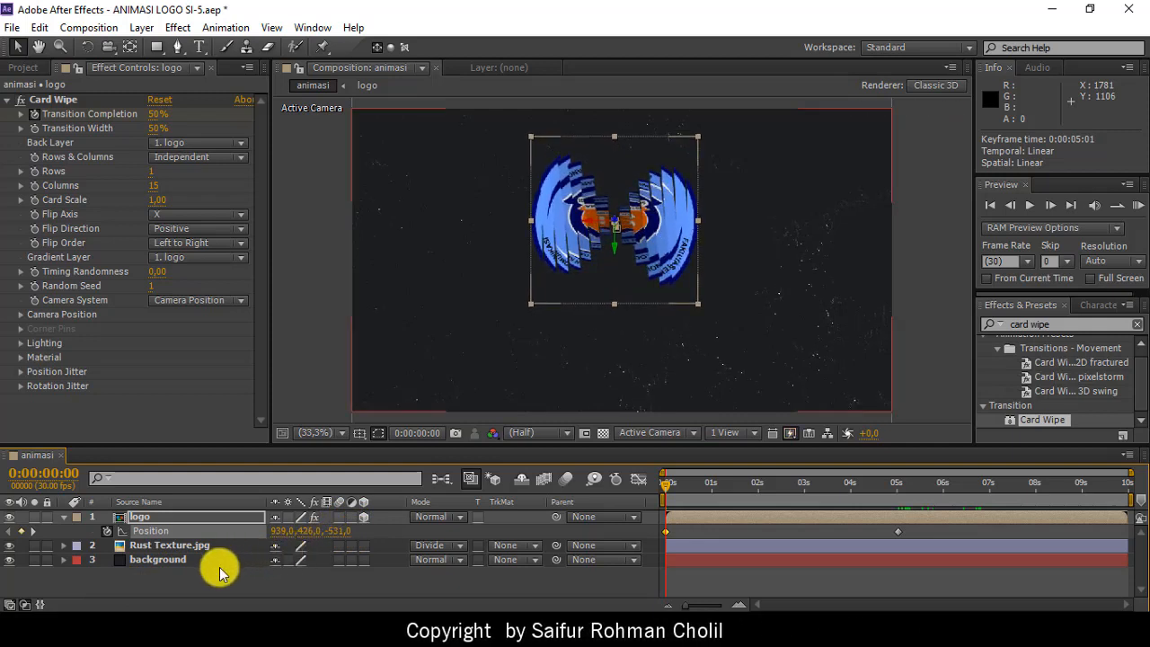
pyautogui.click(339, 531)
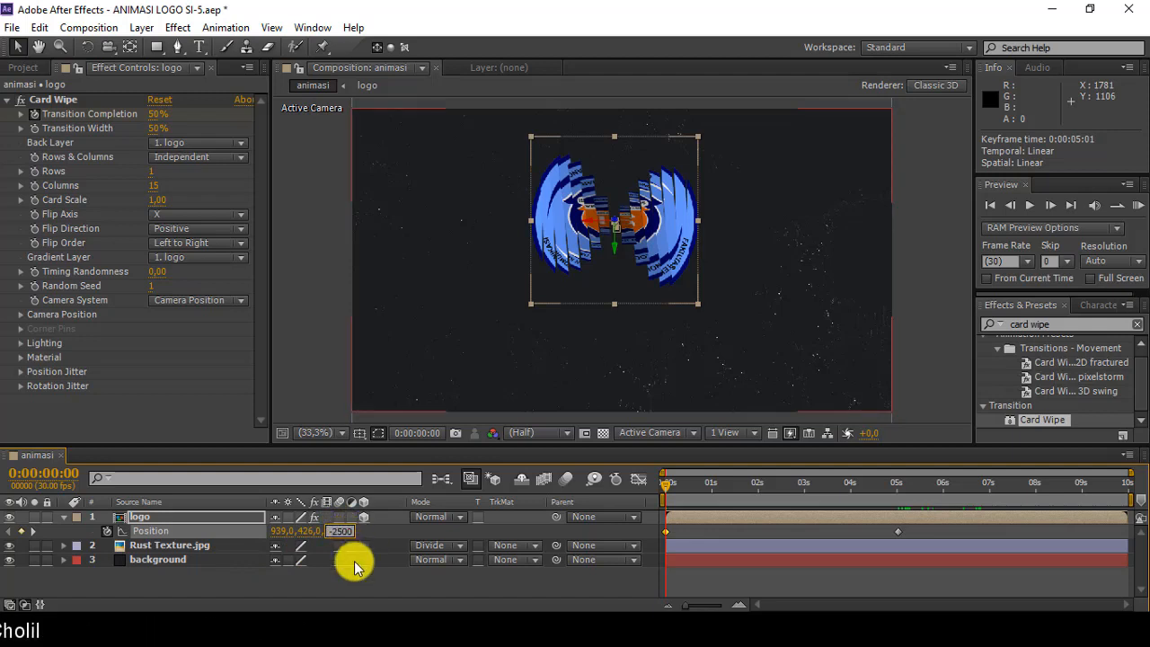
pyautogui.press('Return')
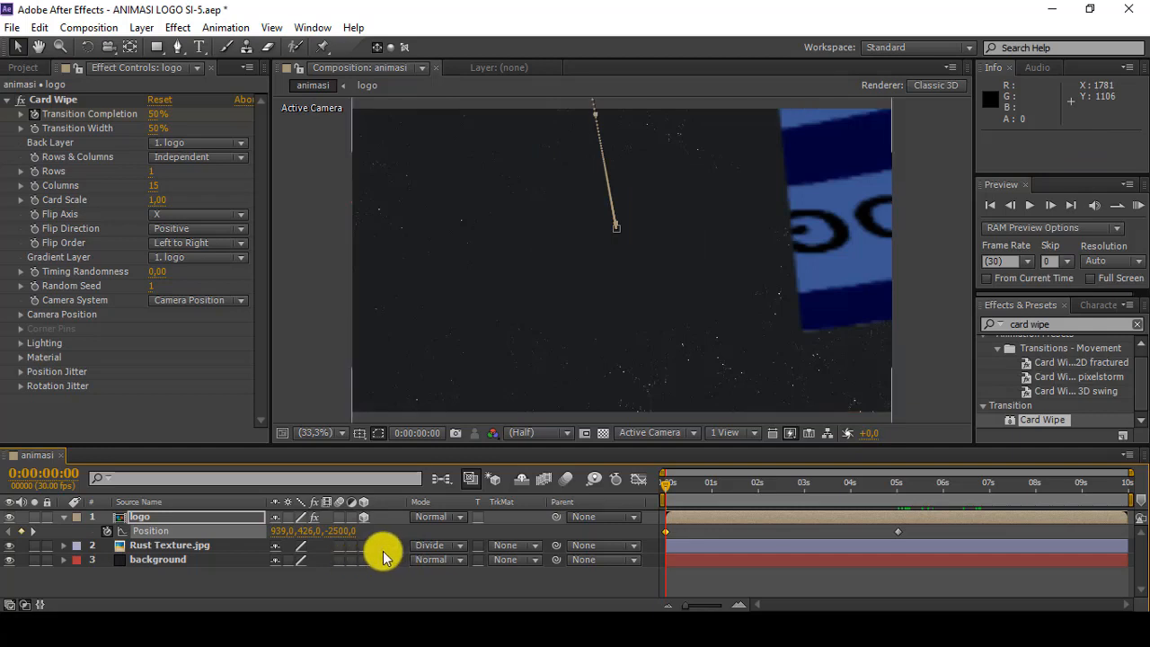
pyautogui.moveTo(348, 532); pyautogui.dragTo(310, 546)
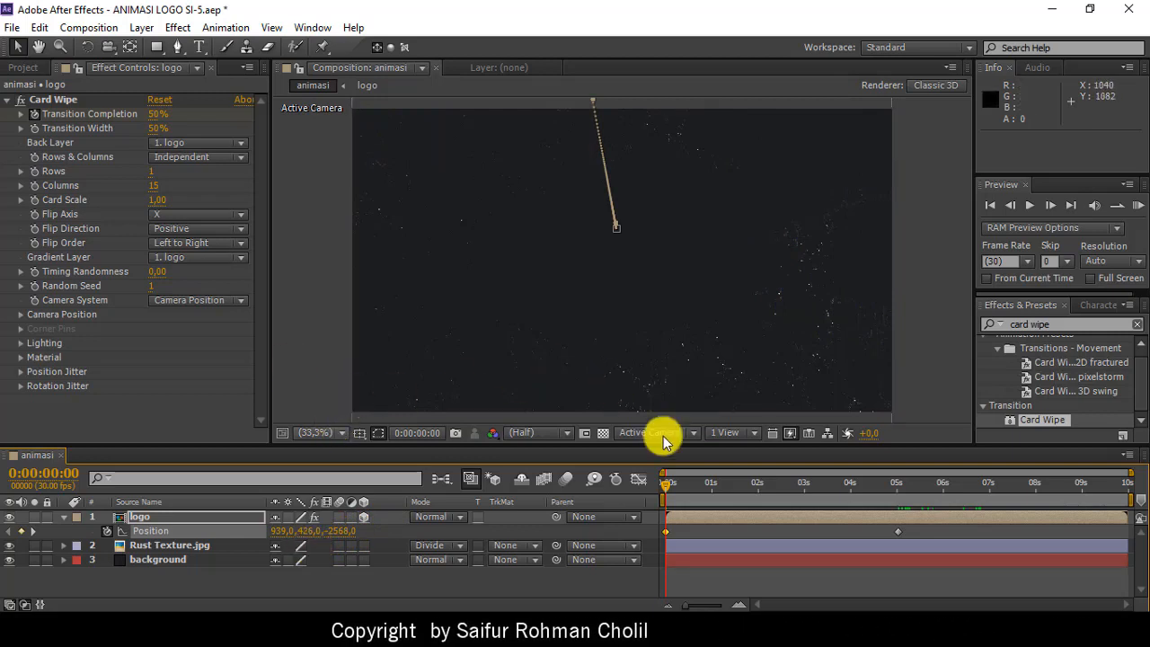
pyautogui.moveTo(665, 485); pyautogui.dragTo(904, 527)
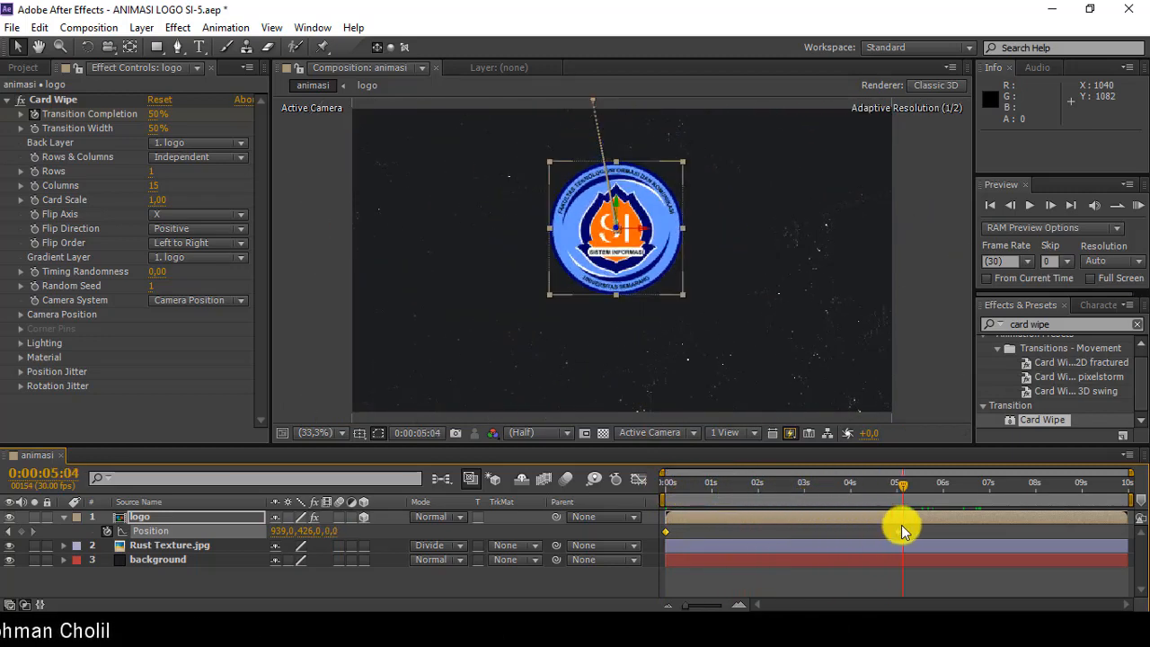
pyautogui.press('Home')
pyautogui.moveTo(626, 569); pyautogui.dragTo(852, 575)
pyautogui.moveTo(707, 586); pyautogui.dragTo(650, 581)
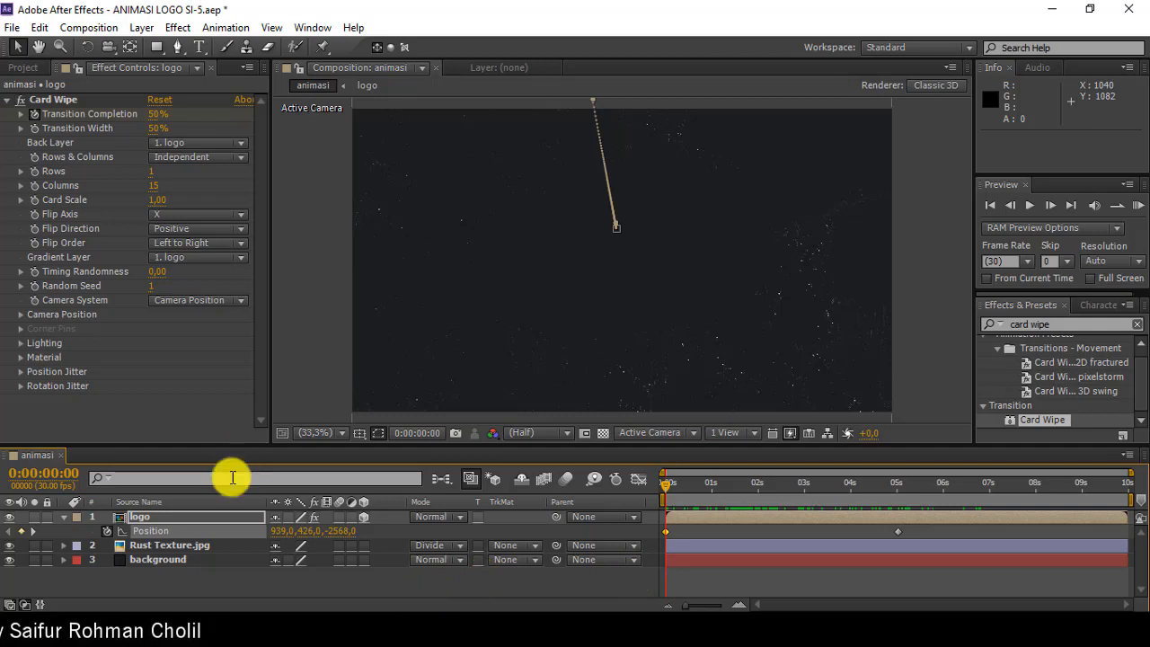
# - Reveal all keyframed properties of the logo layer and select their Transition Completion, Position and Orientation keyframes
pyautogui.click(136, 521)
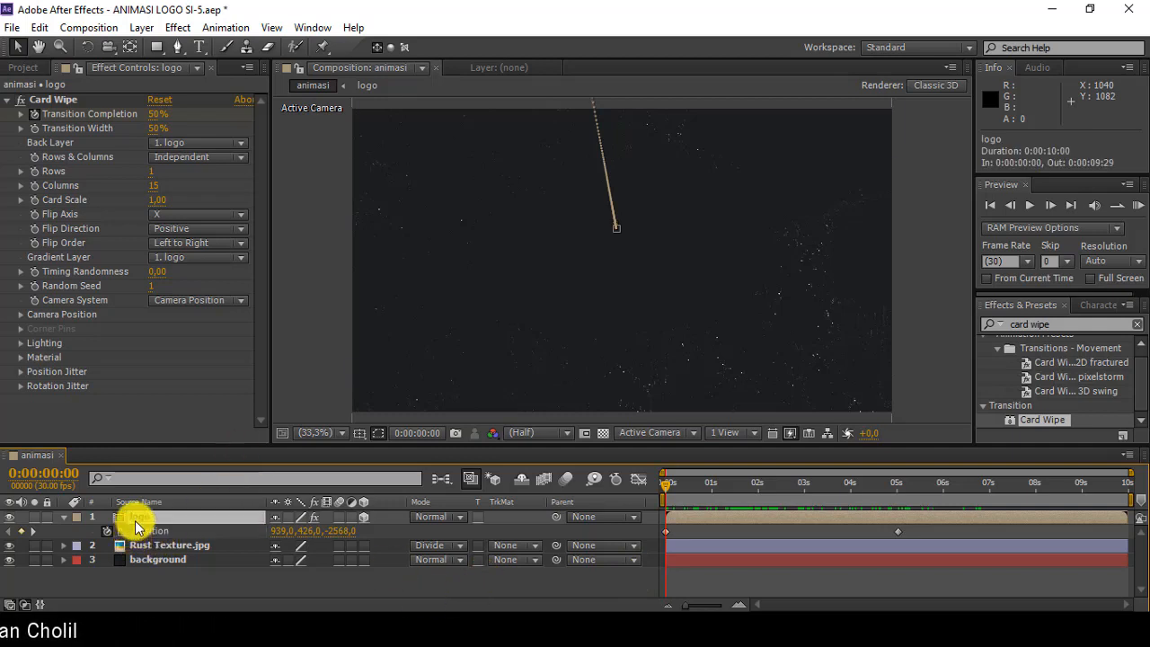
pyautogui.press('u')
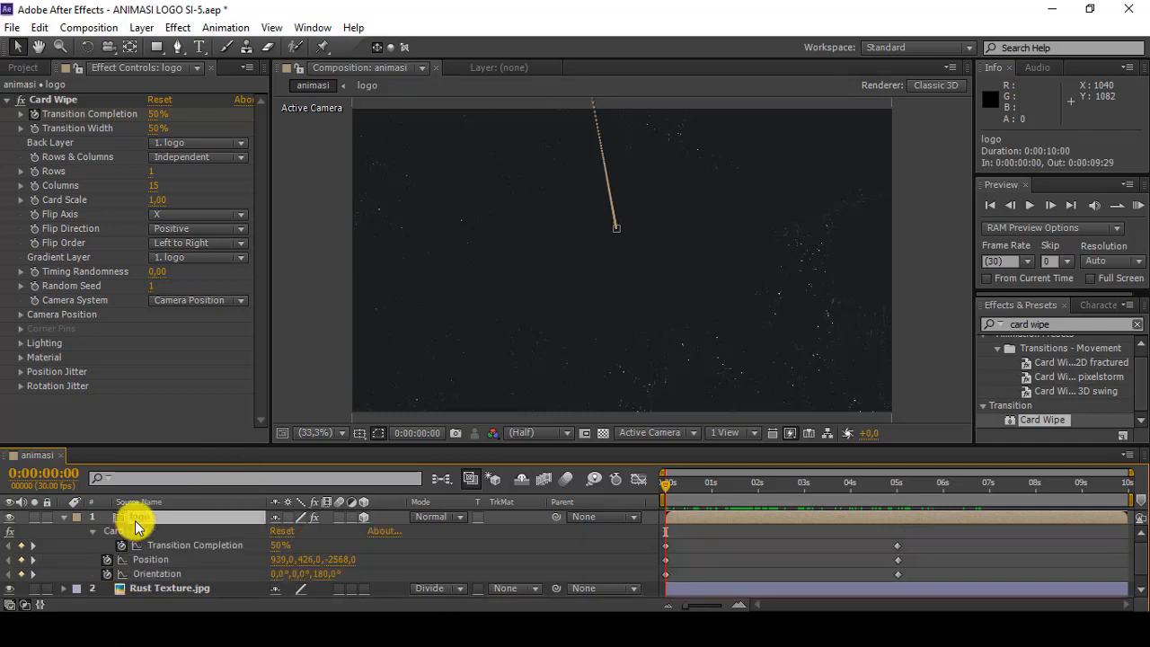
pyautogui.click(896, 548)
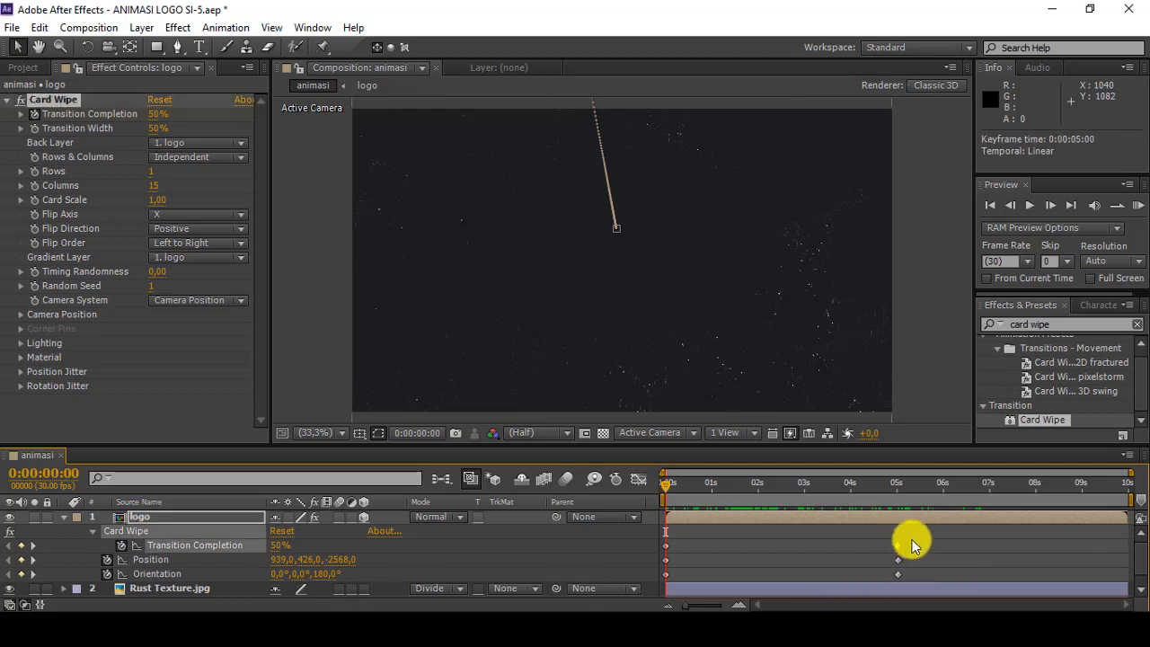
pyautogui.moveTo(910, 538); pyautogui.dragTo(633, 584)
pyautogui.scroll(-1, 1137, 588)
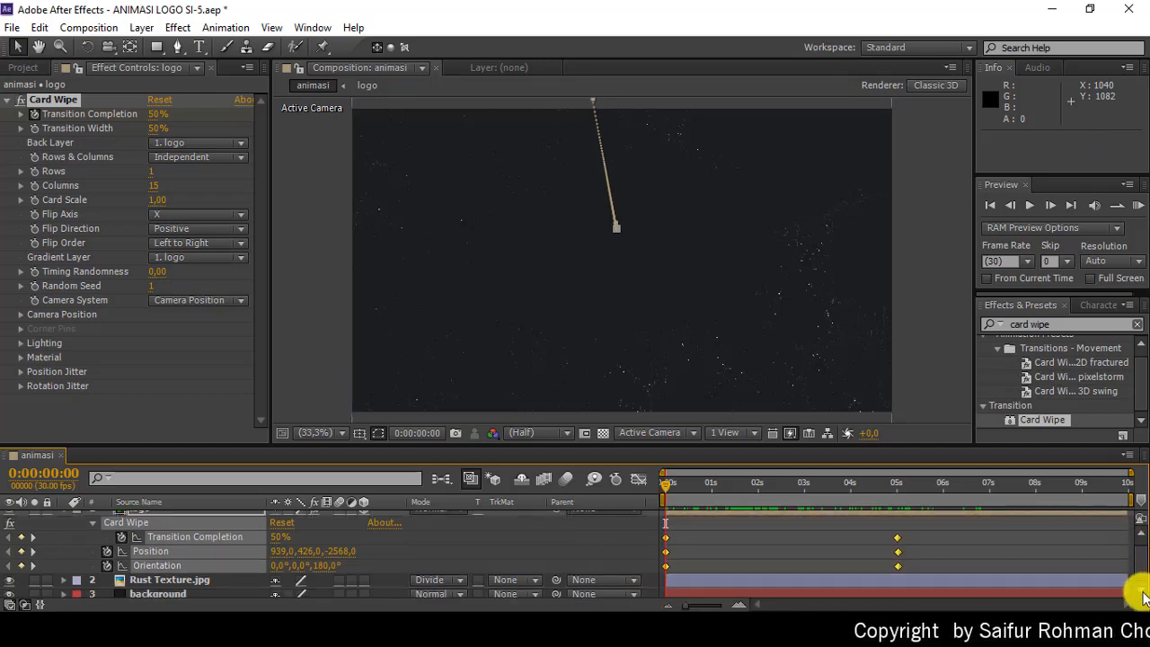
pyautogui.scroll(-1, 1142, 584)
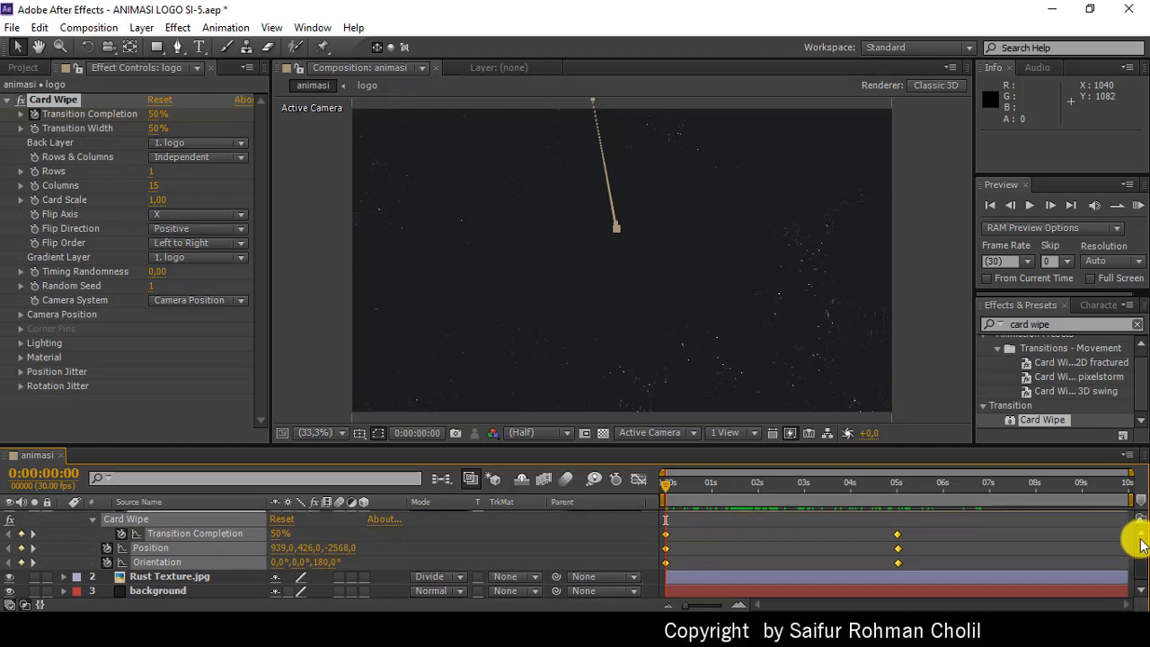
pyautogui.scroll(1, 1139, 544)
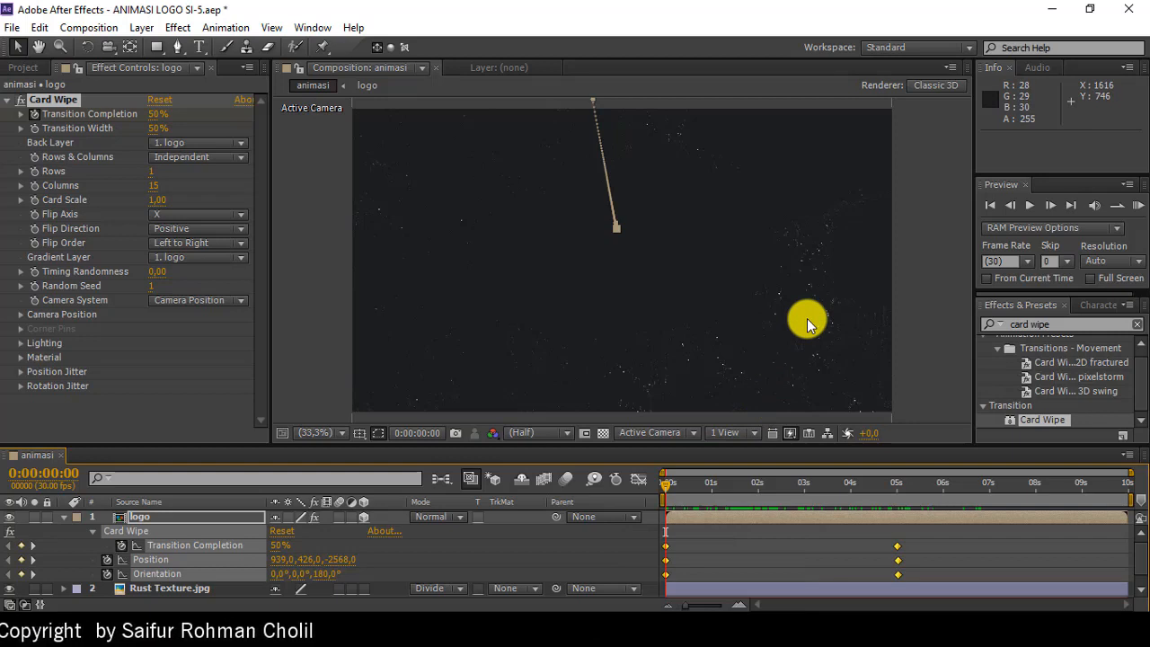
# - Select only the logo's end keyframes around 0:00:05:00, and clear the keyframe selection
pyautogui.click(919, 563)
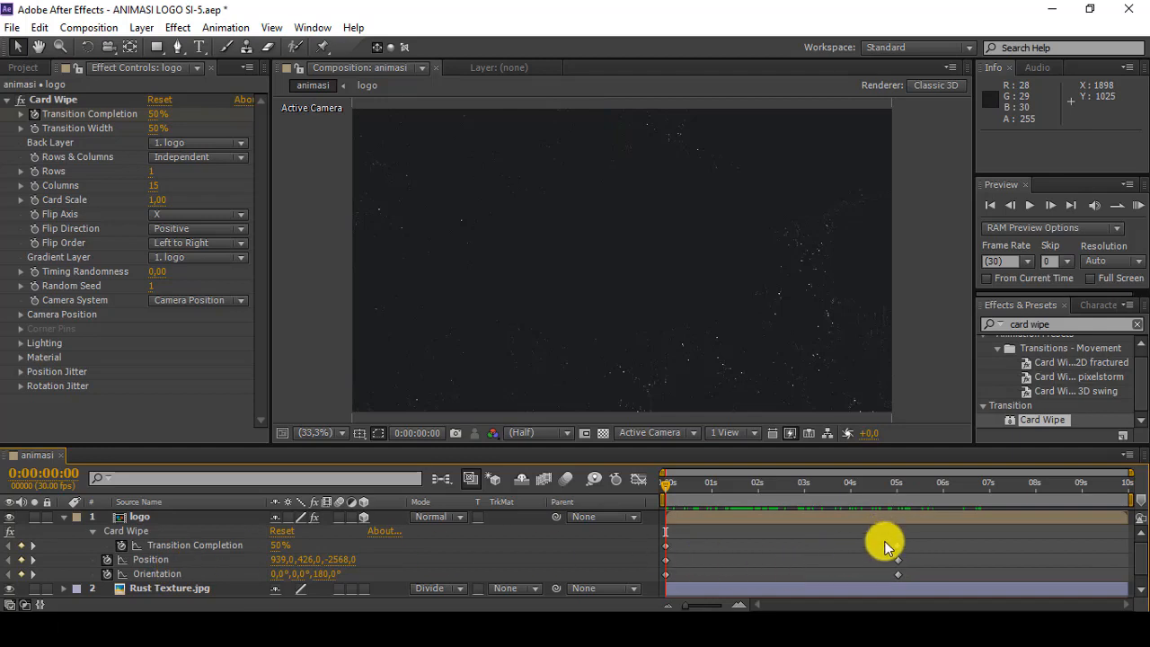
pyautogui.moveTo(885, 536); pyautogui.dragTo(909, 580)
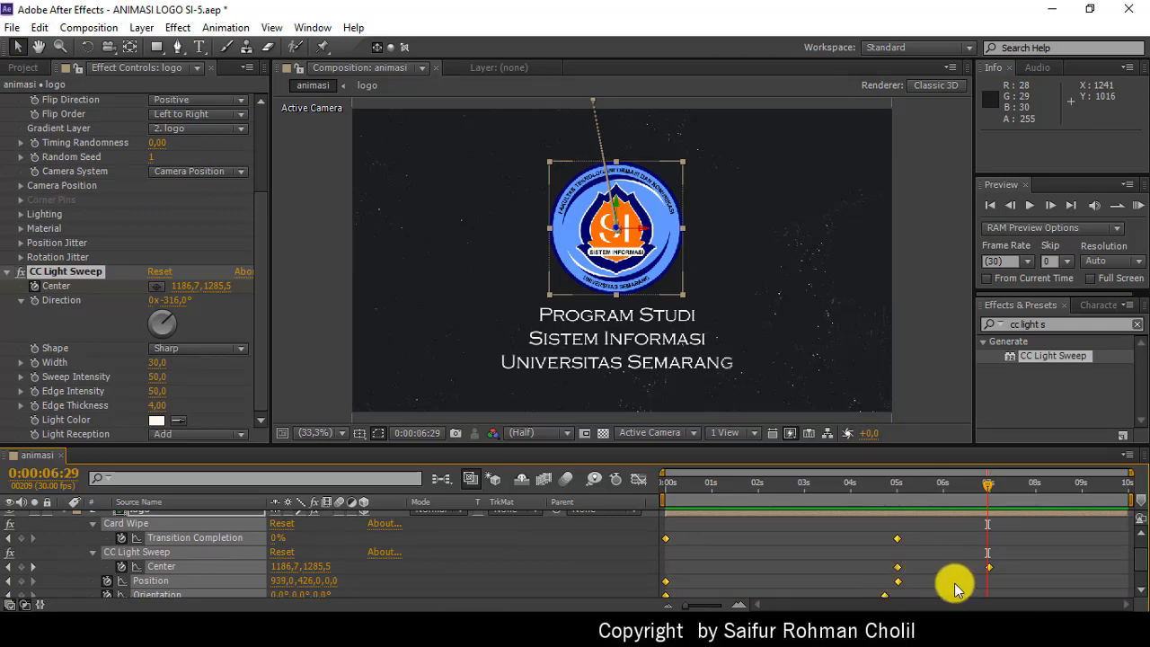
pyautogui.click(955, 589)
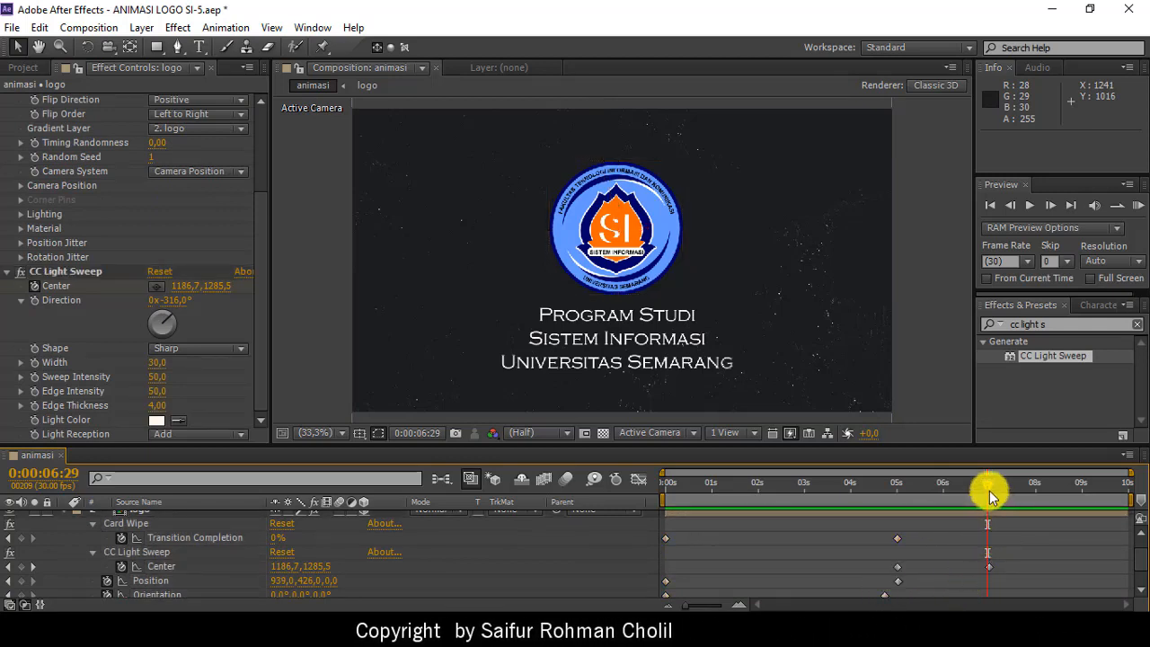
# - Scrub the timeline to 0:00:08:06, check the end of the work area and collapse the logo layer's properties
pyautogui.click(955, 523)
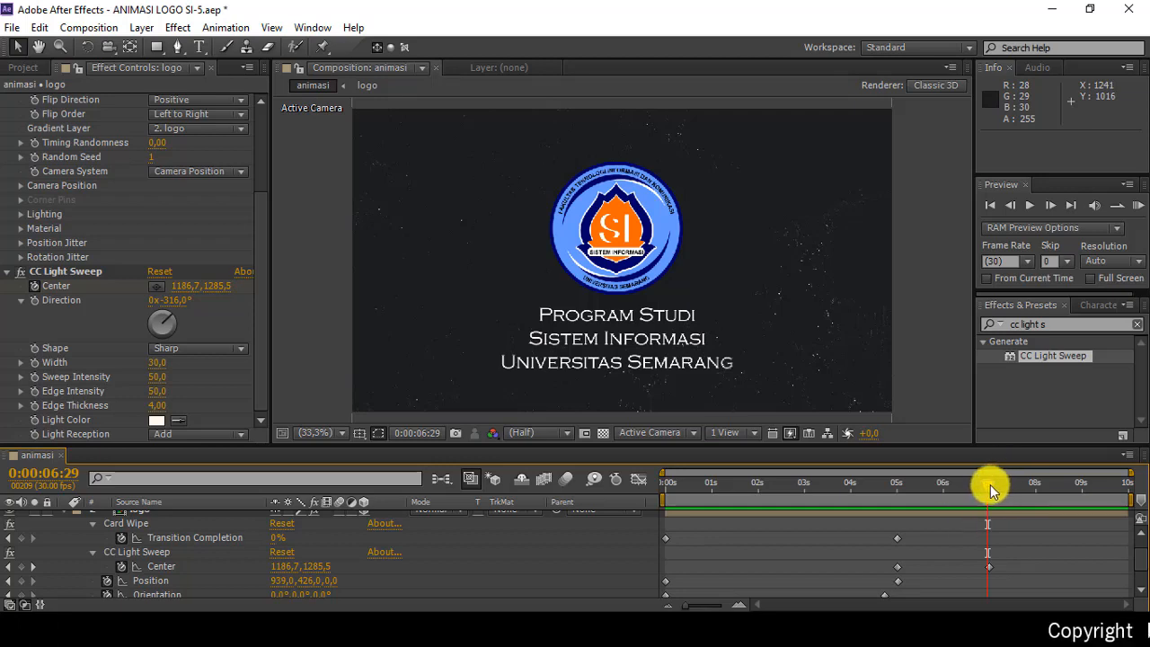
pyautogui.moveTo(984, 486); pyautogui.dragTo(1045, 481)
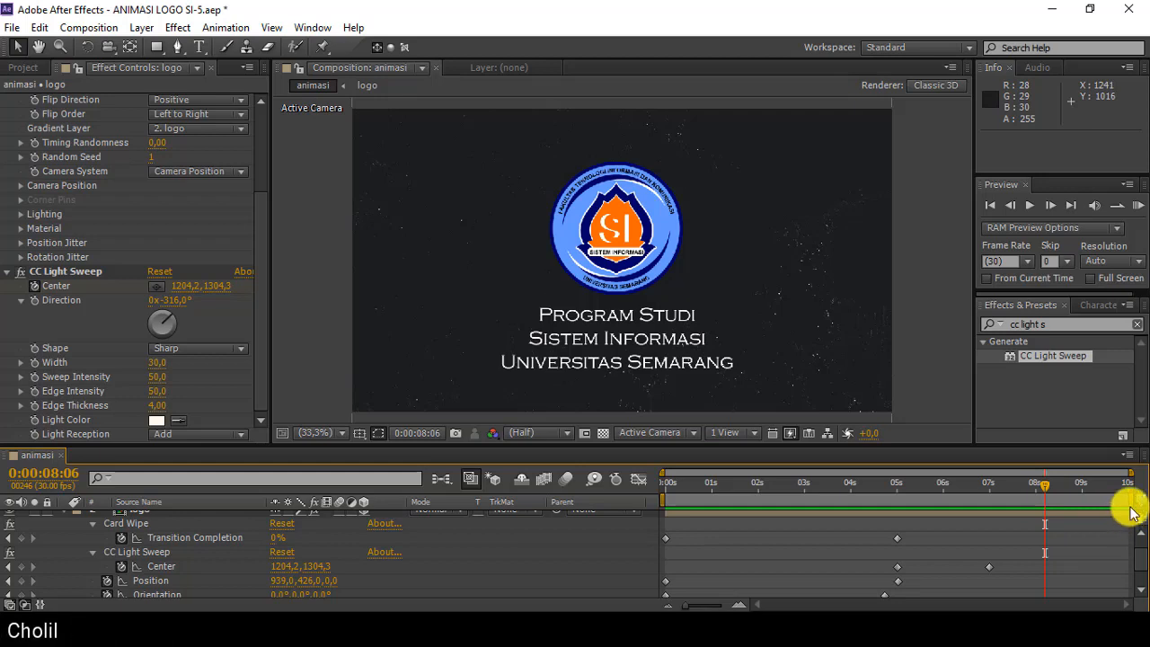
pyautogui.moveTo(1131, 504)
pyautogui.mouseDown()
pyautogui.moveTo(1021, 525)
pyautogui.moveTo(1141, 520)
pyautogui.mouseUp()
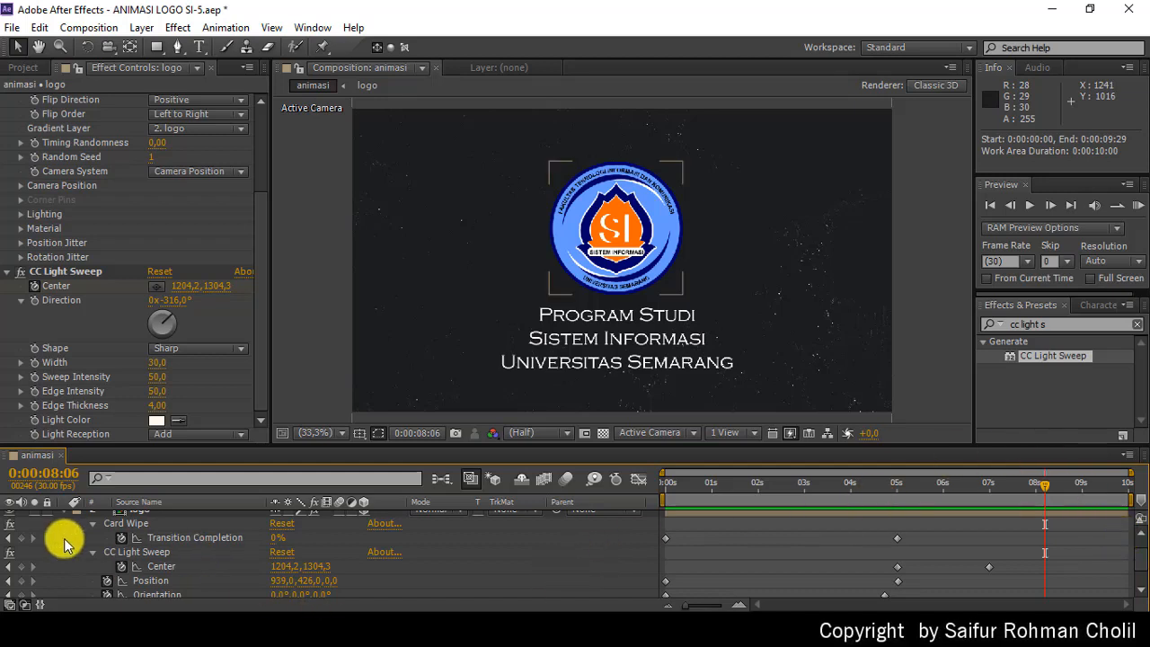
pyautogui.scroll(2, 64, 539)
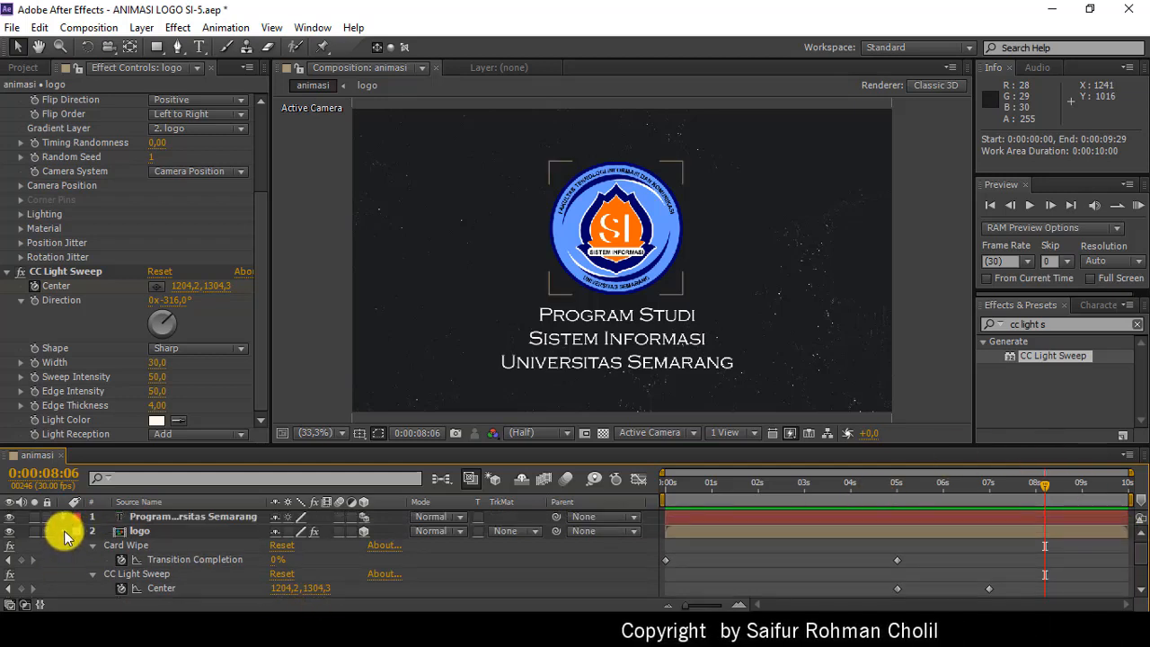
pyautogui.click(64, 530)
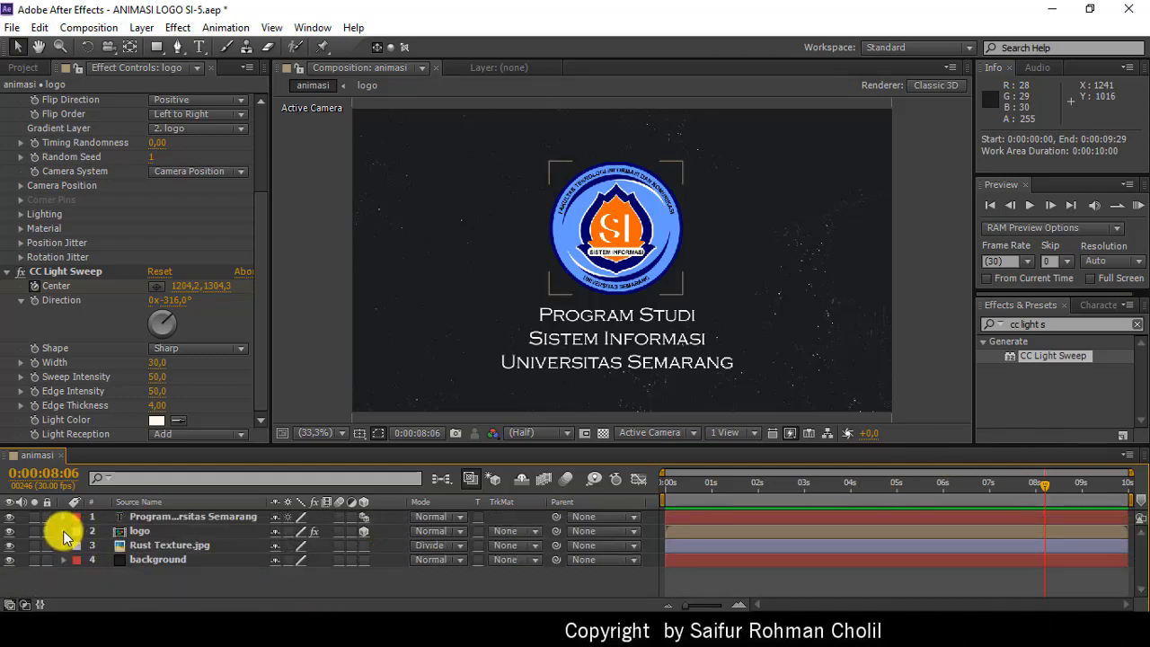
# - Add Scarlet_Fire_Sting.mp3 from the project to the animasi composition as the lowest layer, beneath the background
pyautogui.click(20, 68)
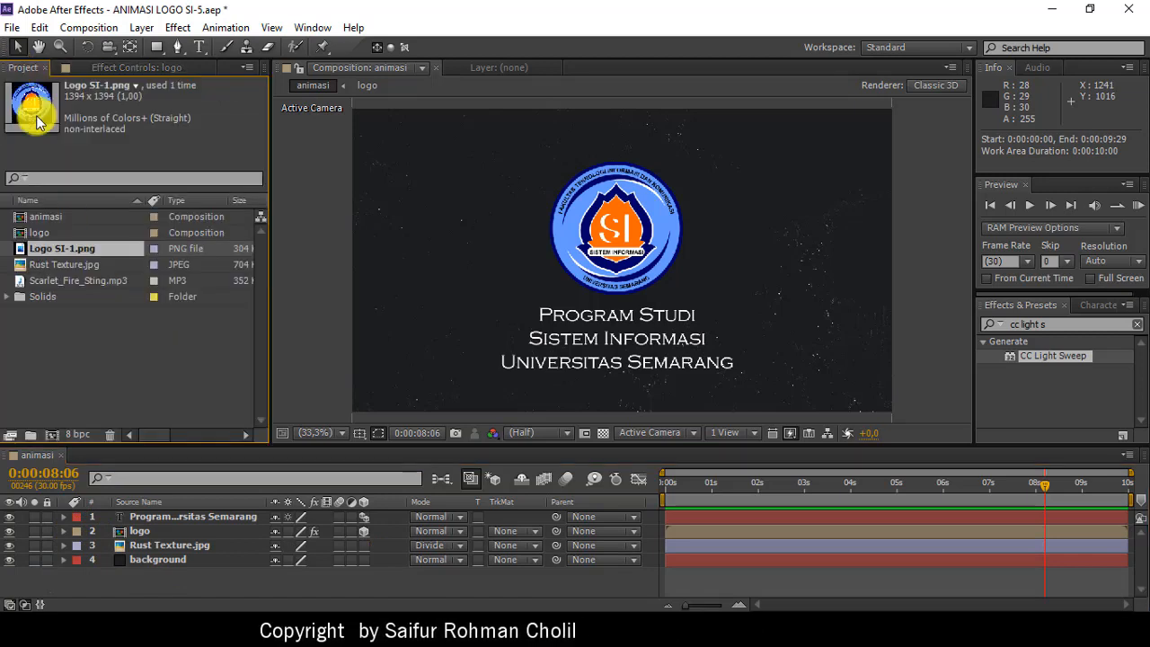
pyautogui.click(51, 282)
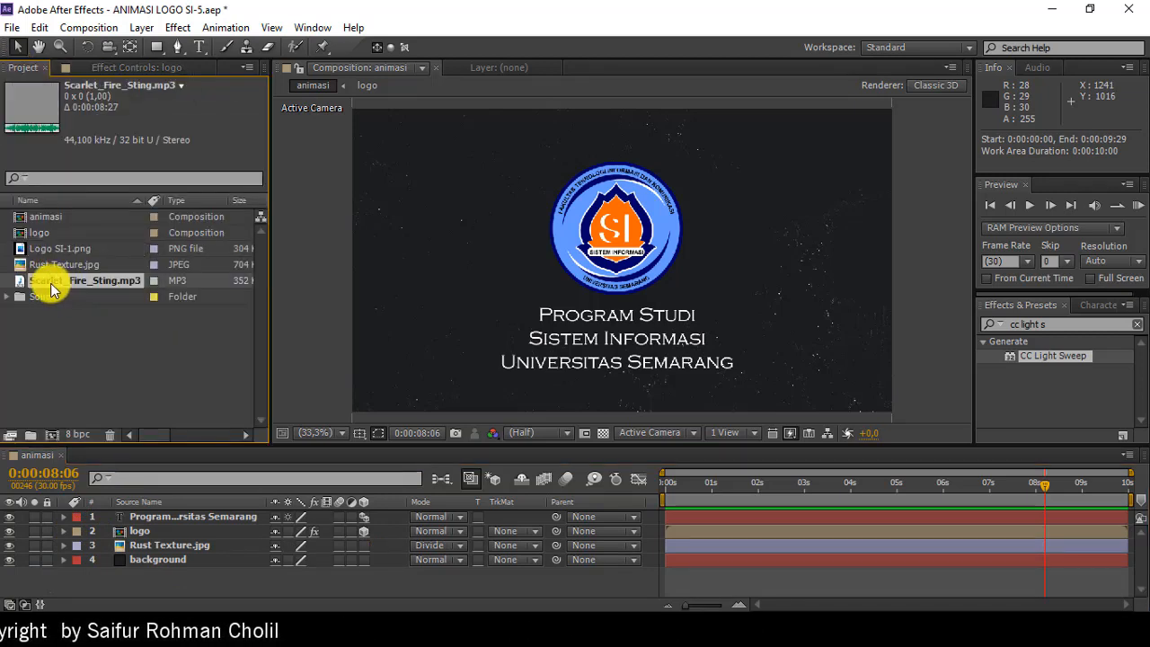
pyautogui.moveTo(50, 282); pyautogui.dragTo(133, 568)
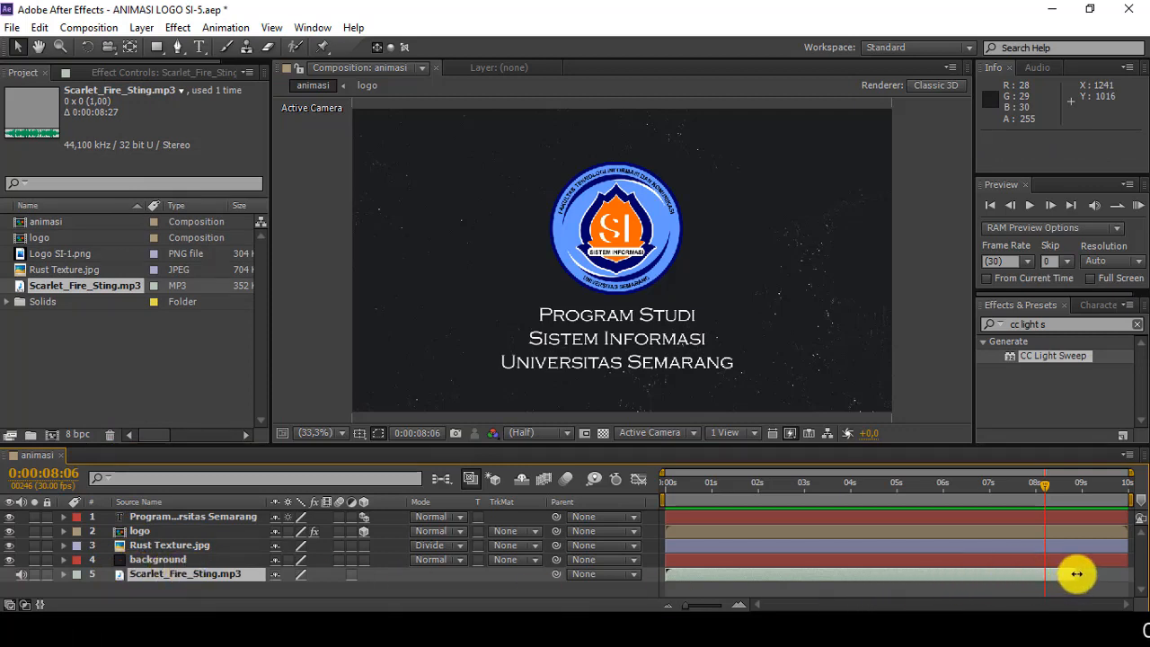
# - Run a RAM preview of the whole animation with its sound from the start, and inspect the frame at 0:00:06:12
pyautogui.click(990, 205)
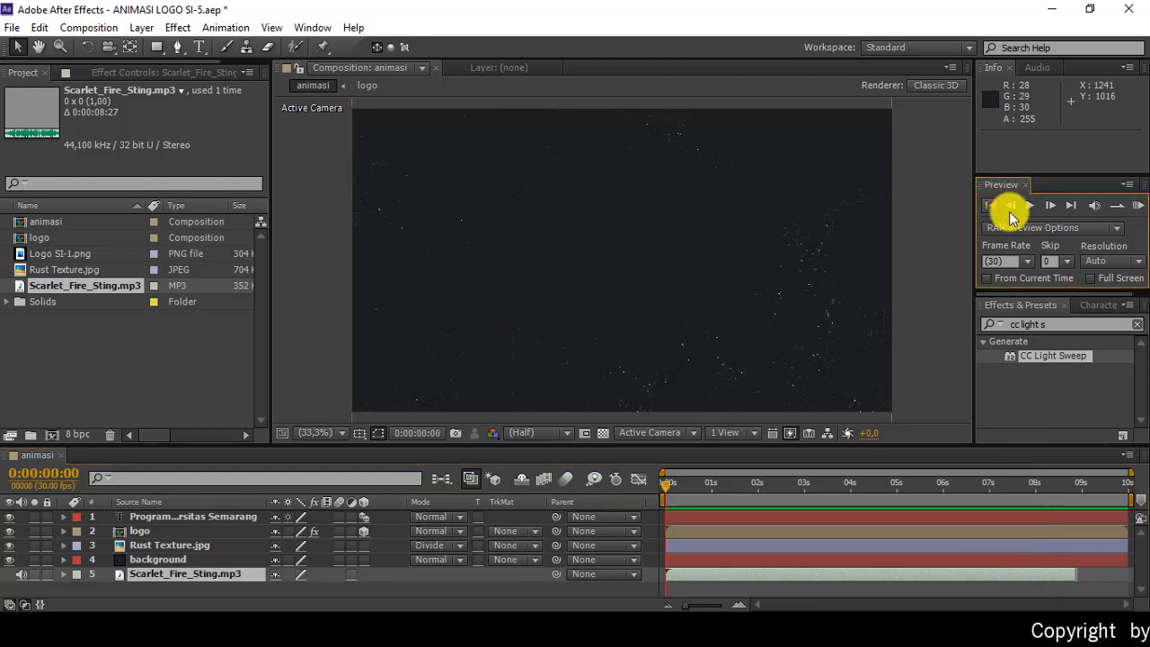
pyautogui.click(1139, 206)
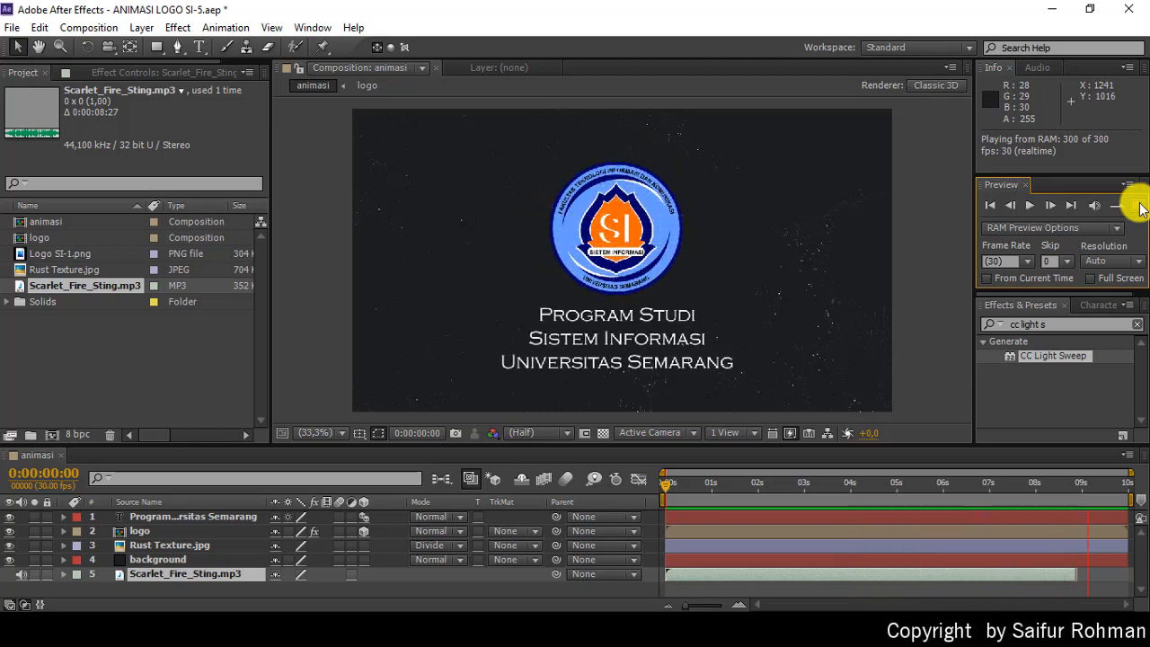
pyautogui.click(1139, 208)
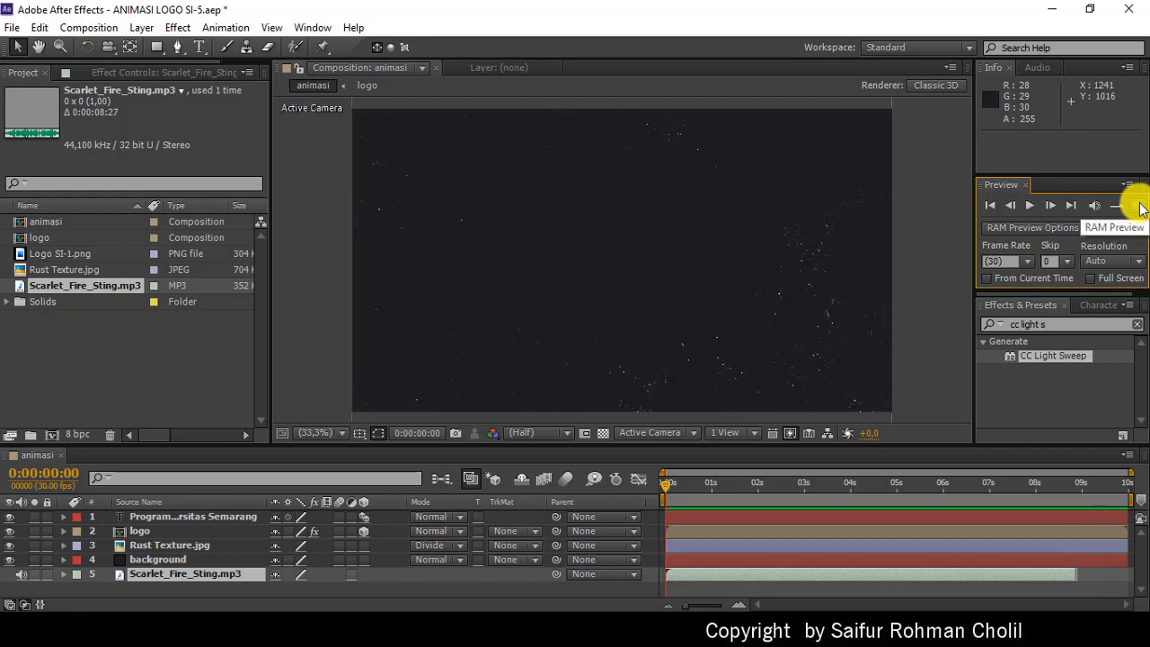
pyautogui.click(964, 488)
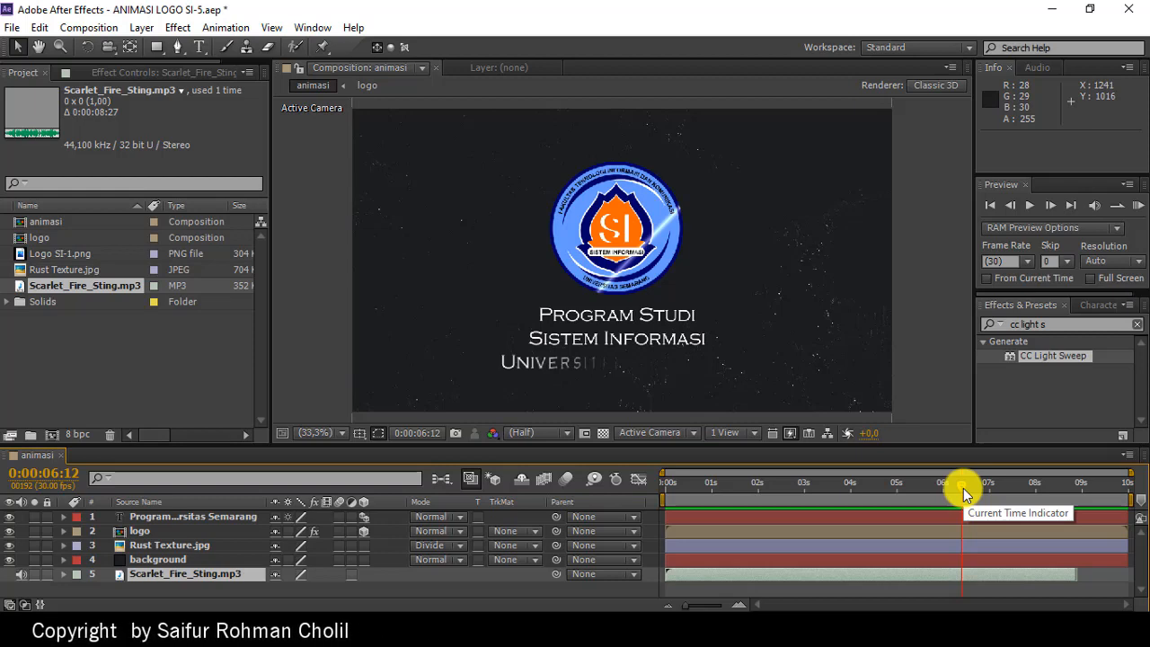
pyautogui.click(966, 517)
pyautogui.click(968, 531)
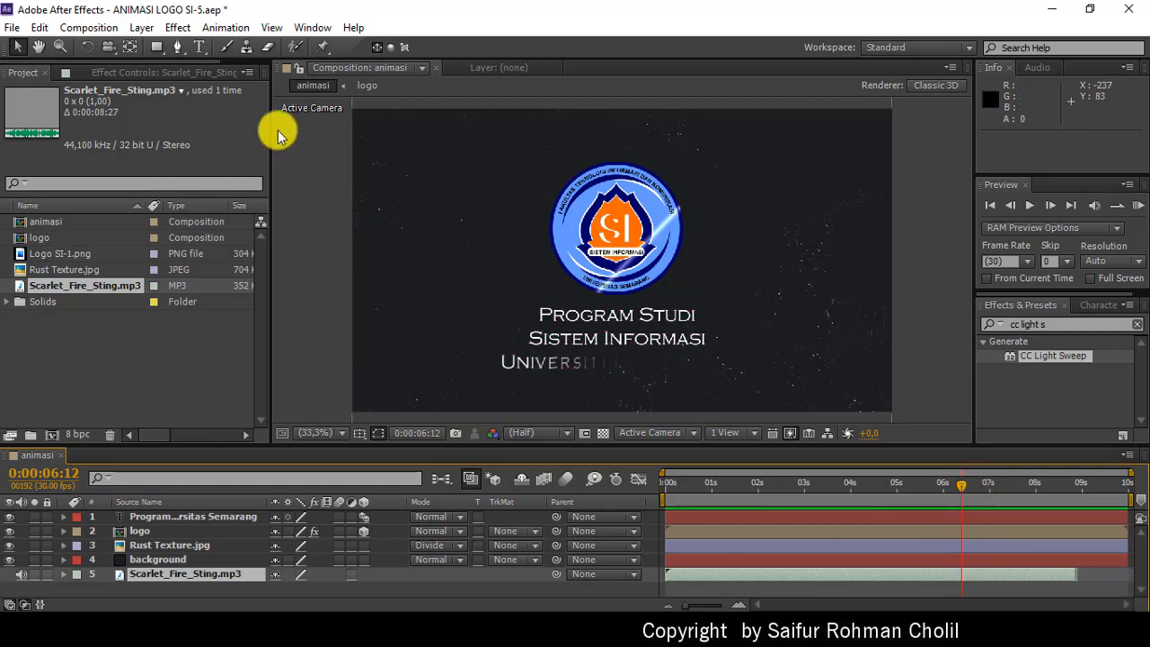
# - Queue the animasi composition for rendering with Pre-render and confirm its render settings at Best quality
pyautogui.click(90, 28)
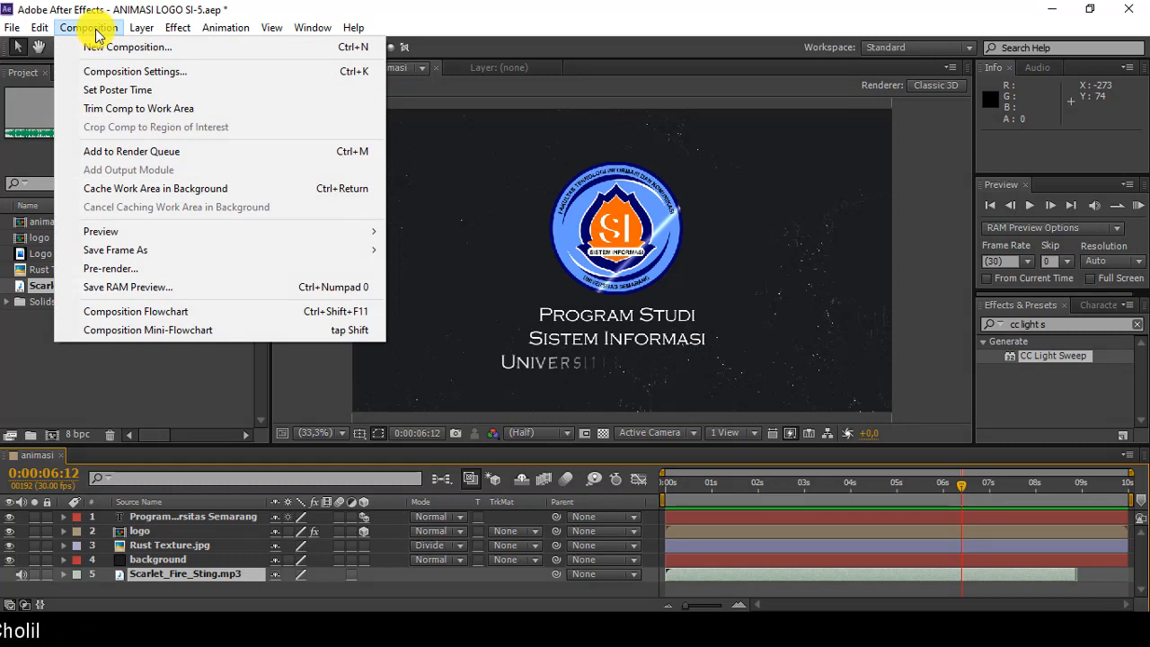
pyautogui.click(157, 272)
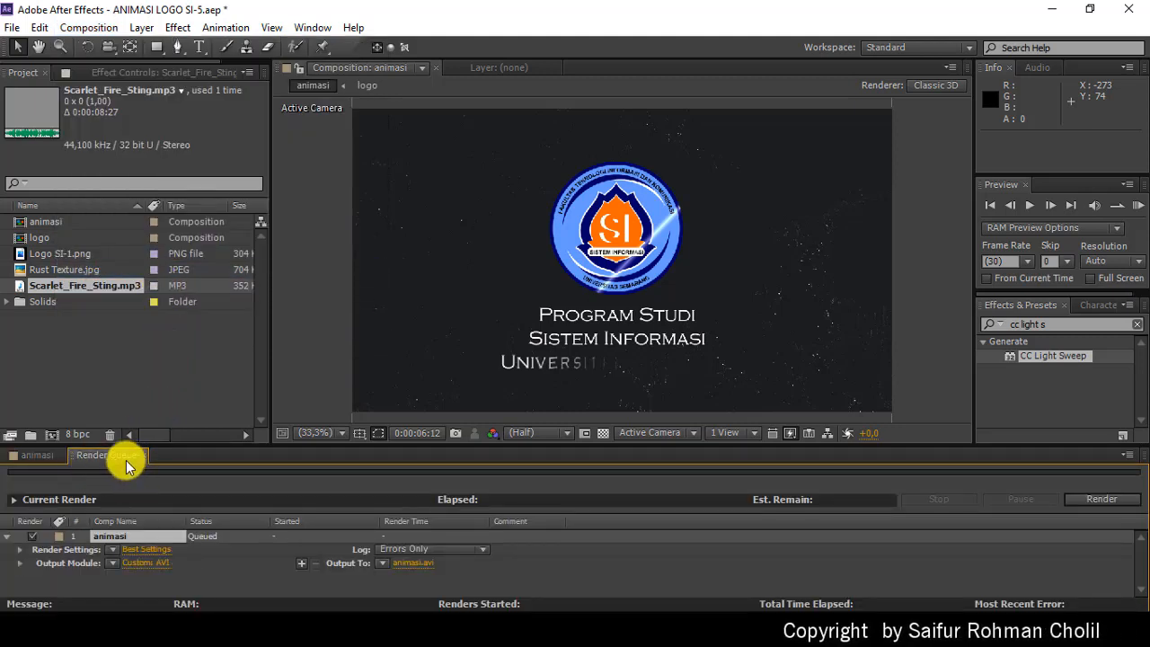
pyautogui.click(142, 548)
pyautogui.click(791, 524)
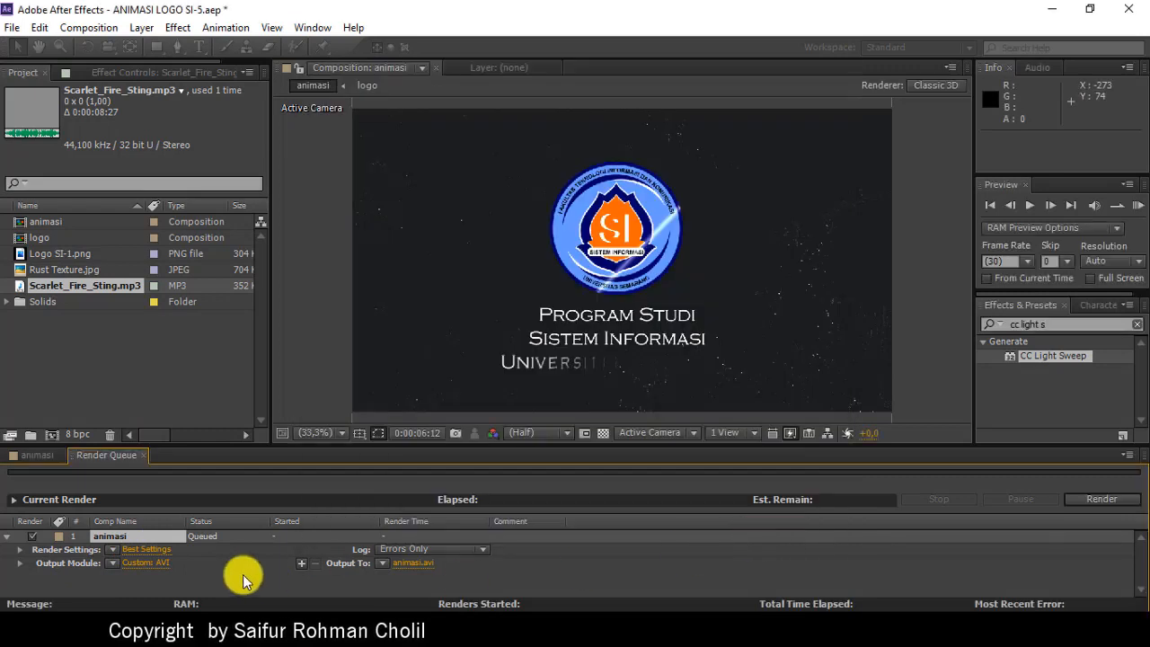
pyautogui.click(157, 550)
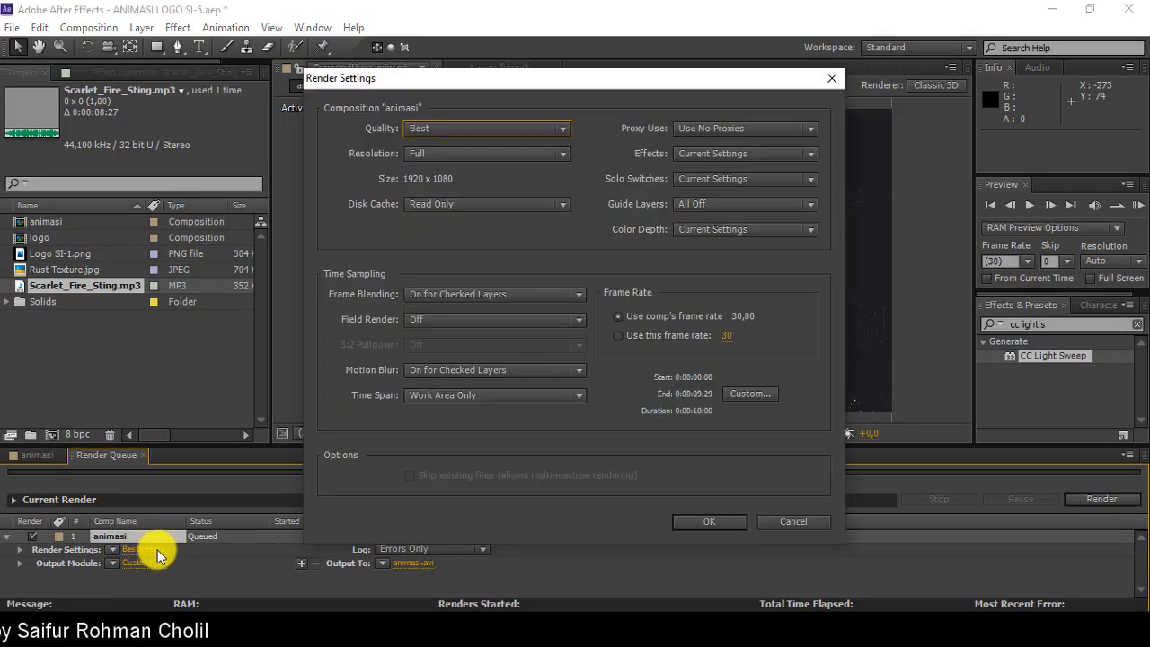
pyautogui.click(478, 129)
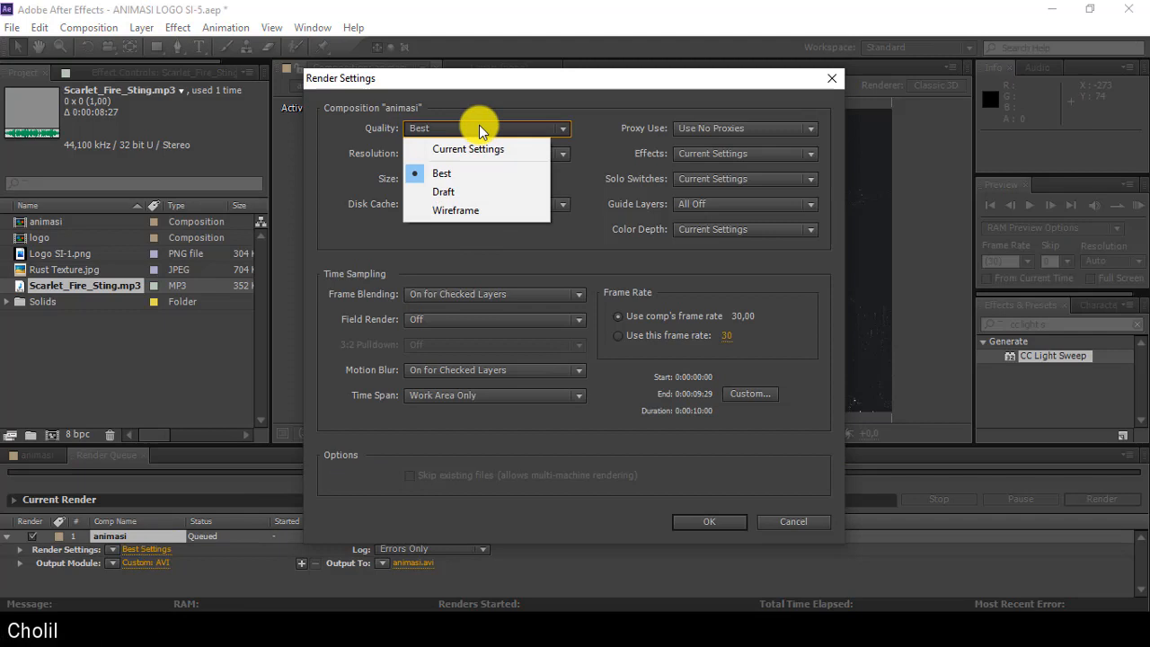
pyautogui.click(450, 180)
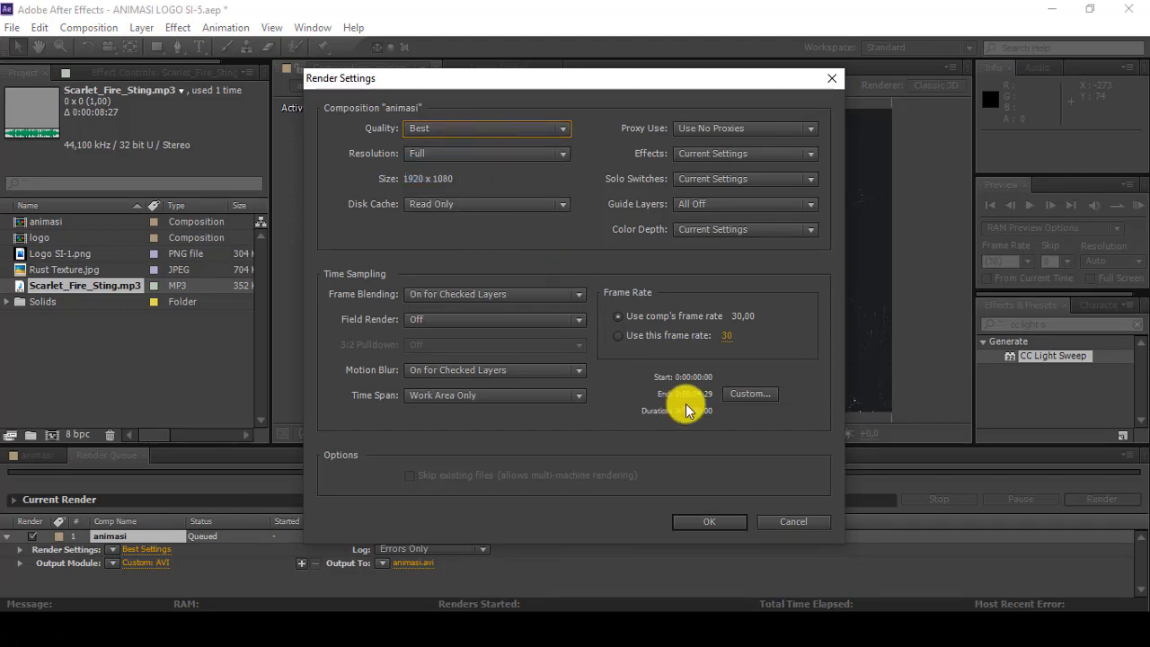
pyautogui.click(710, 521)
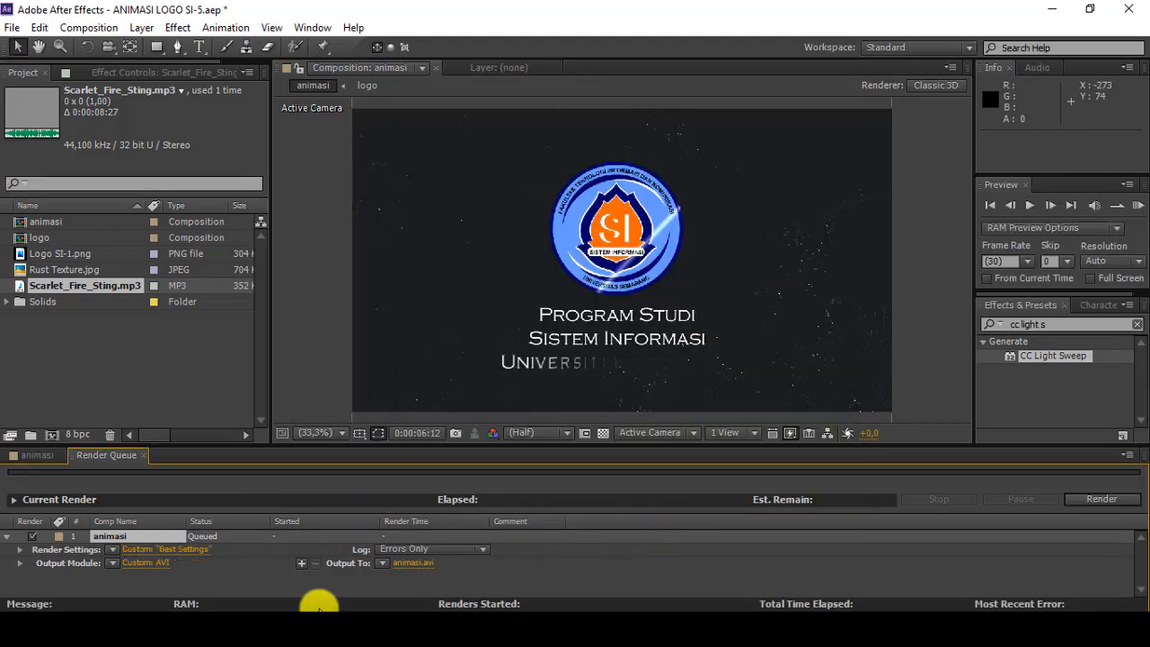
pyautogui.click(179, 551)
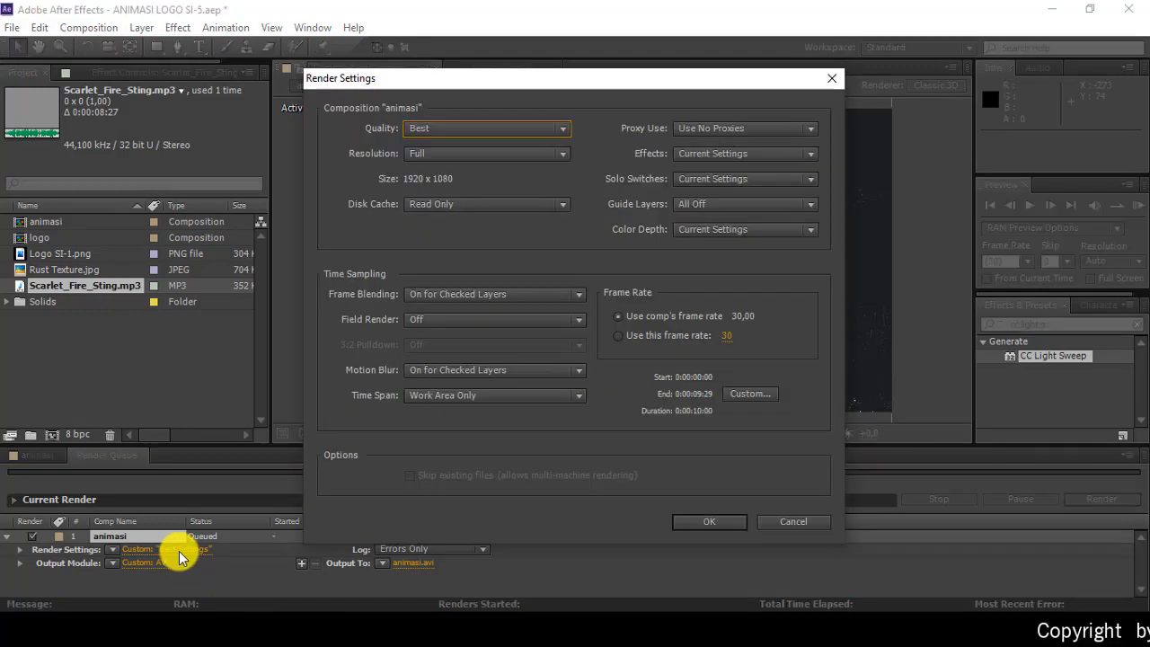
pyautogui.click(709, 521)
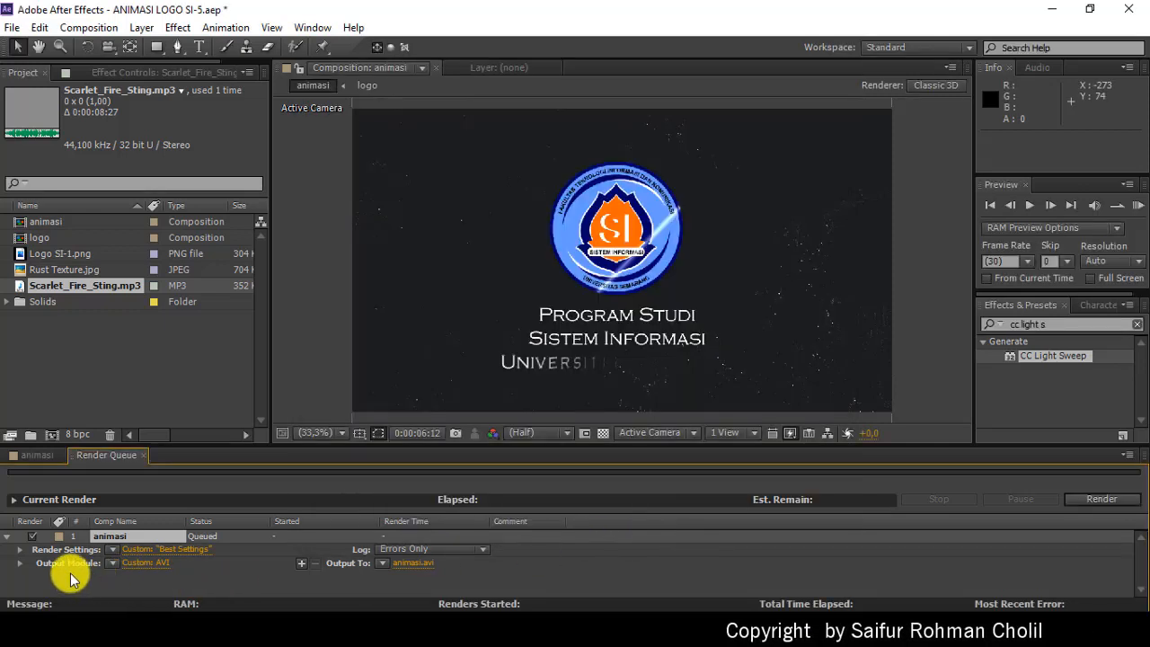
# - Set the output module's format to H.264 and enable audio output
pyautogui.click(145, 564)
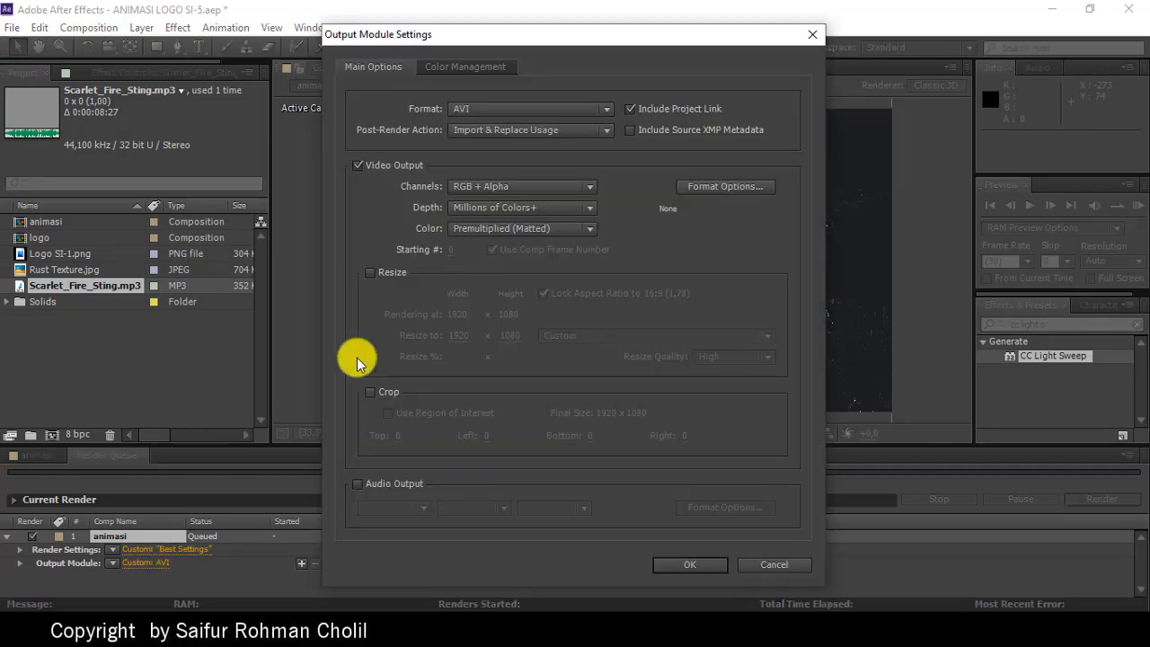
pyautogui.click(550, 112)
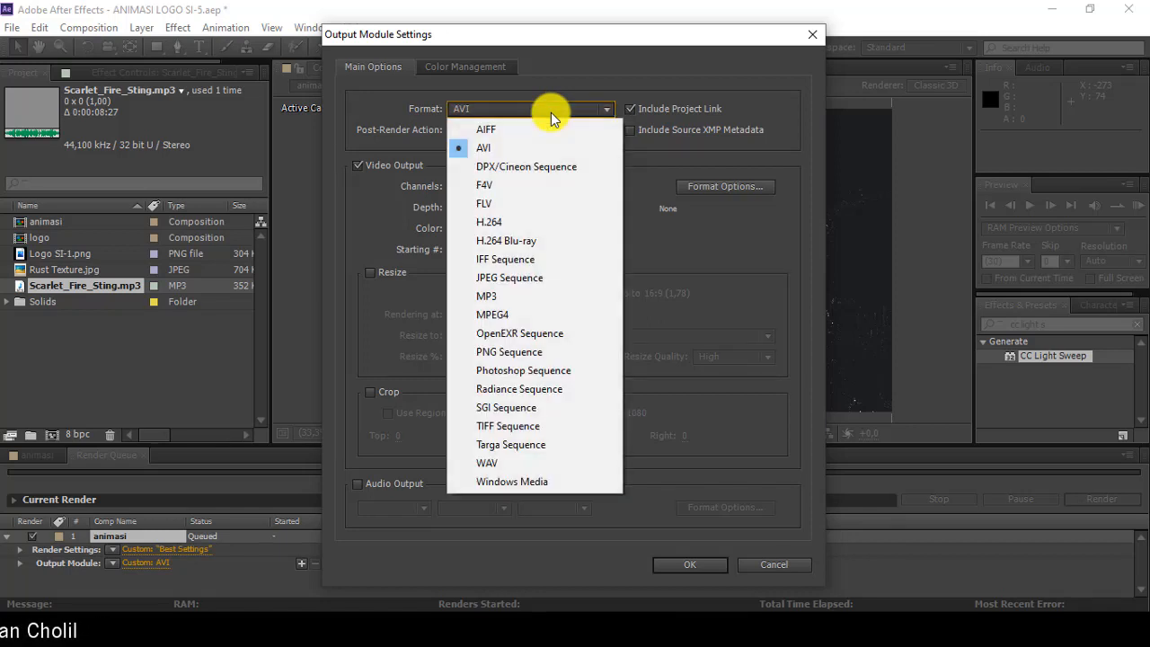
pyautogui.click(520, 229)
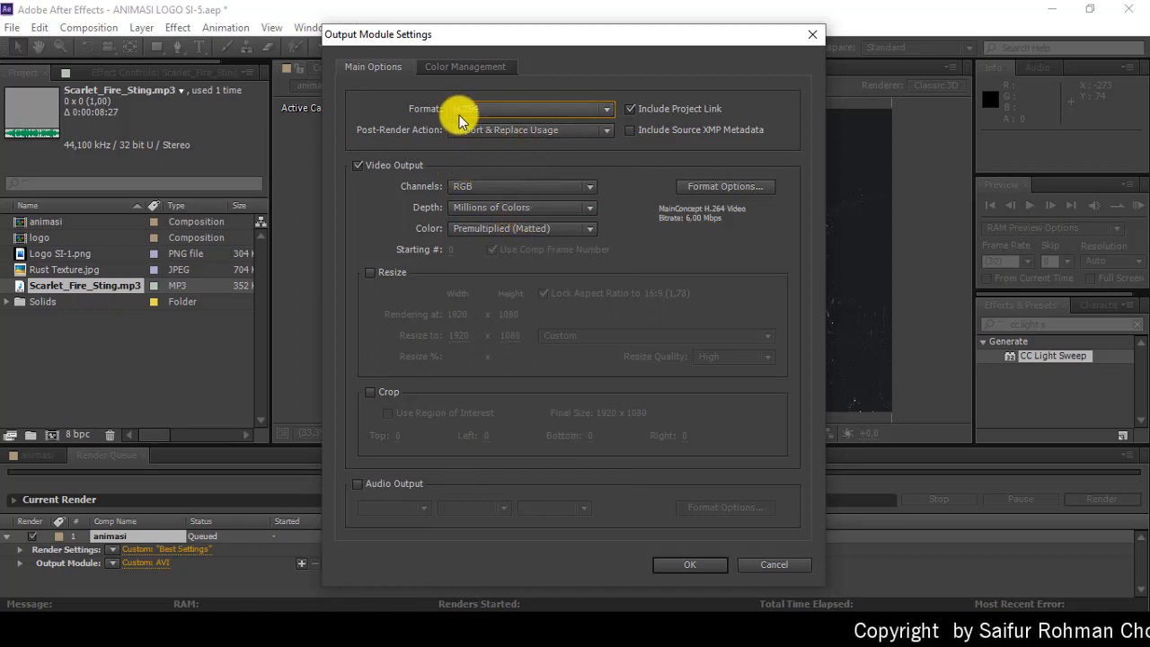
pyautogui.click(360, 485)
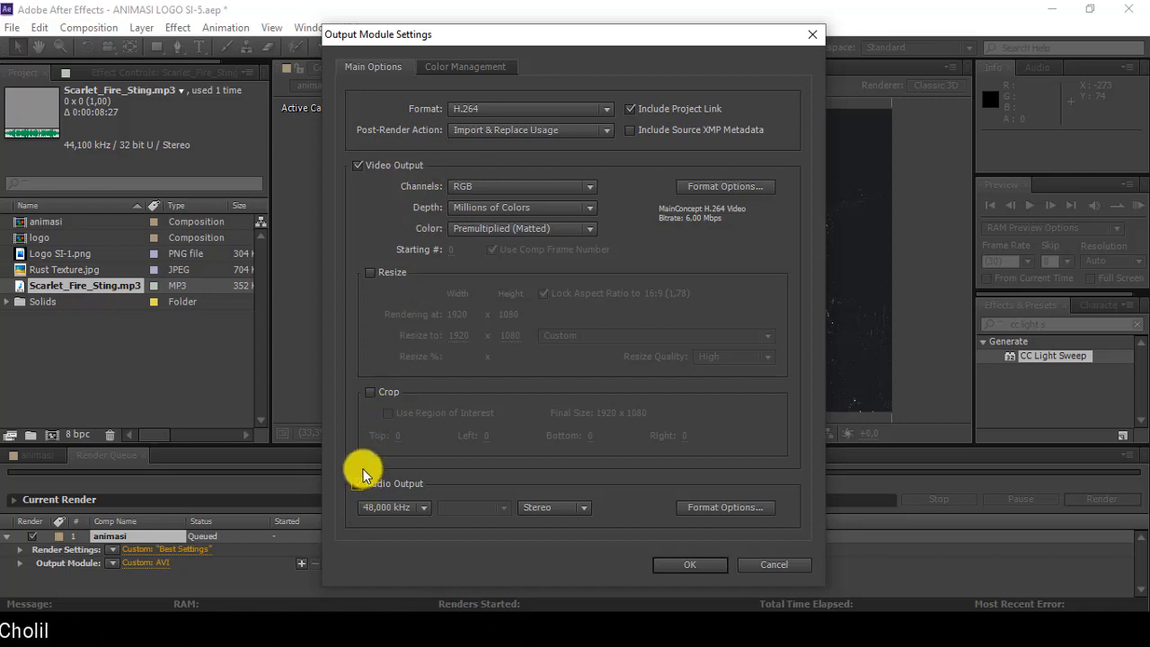
pyautogui.click(677, 564)
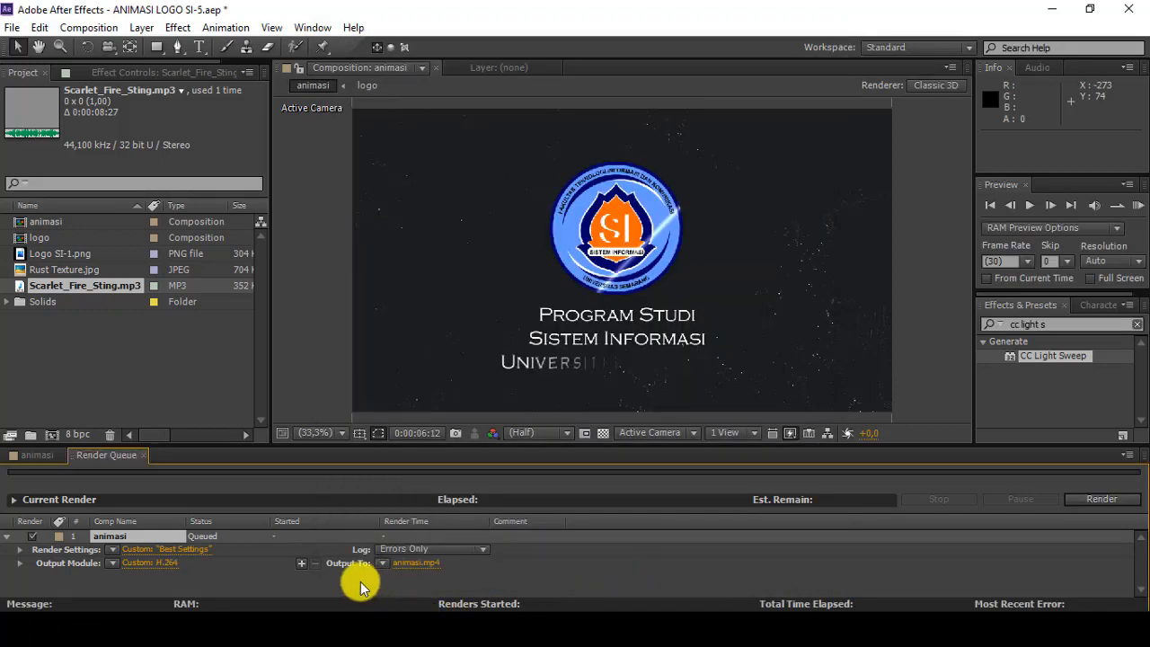
# - Name the output movie ANIMASI LOGO SI-2 in the AFTER EFFECT folder and start rendering the queued composition
pyautogui.click(416, 564)
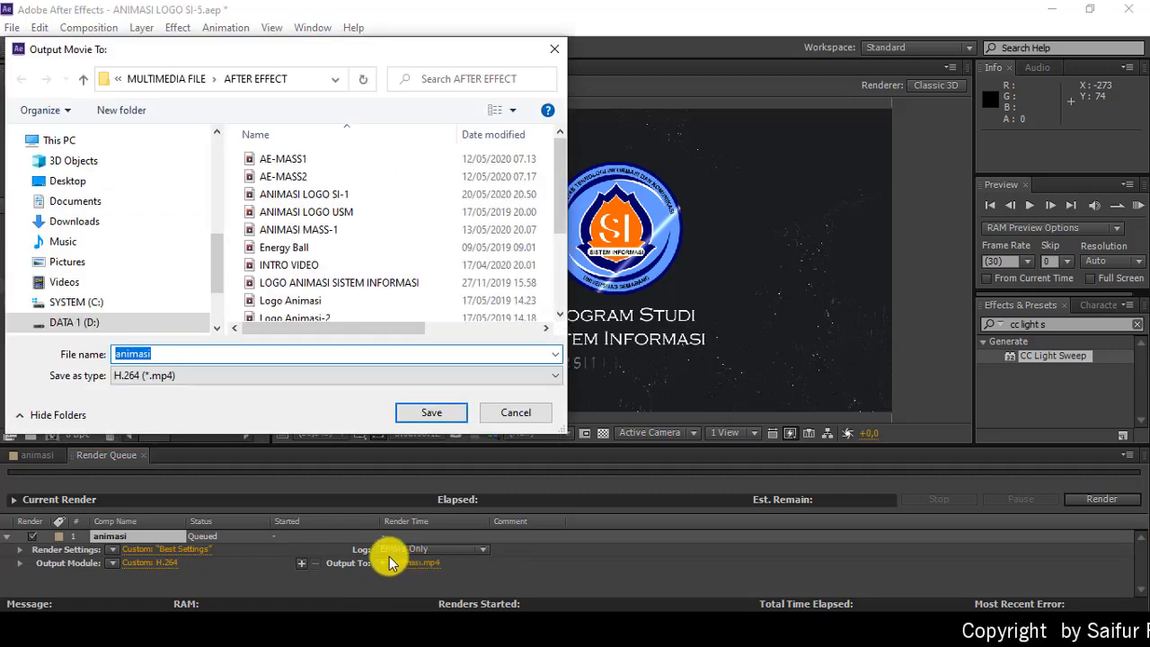
pyautogui.click(308, 193)
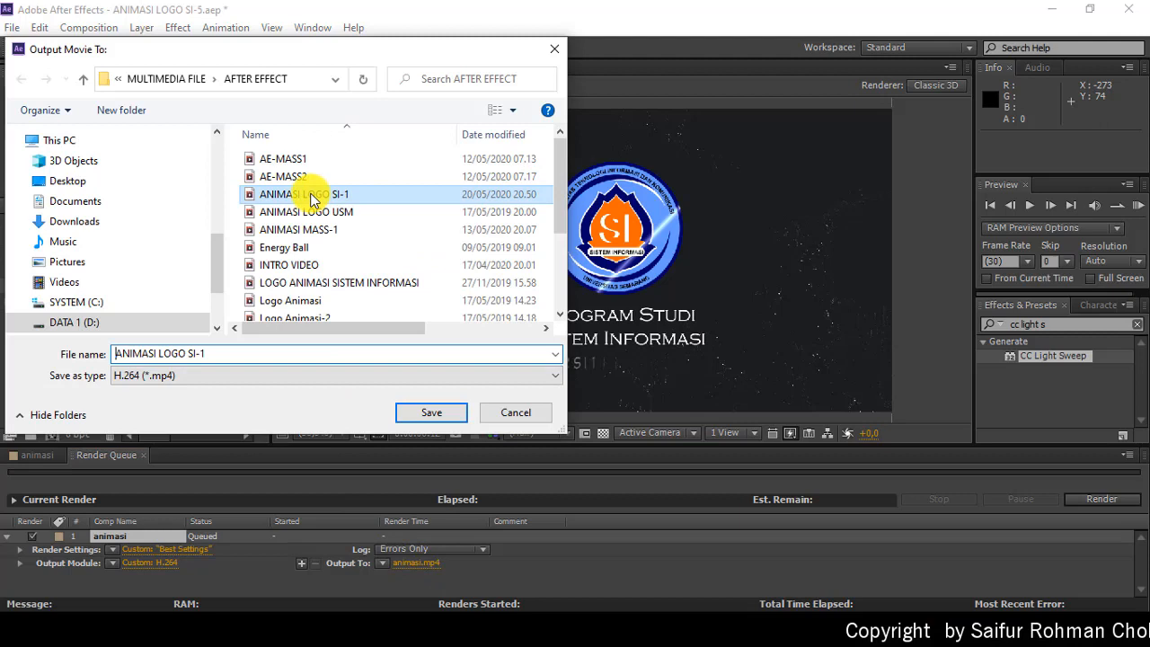
pyautogui.click(232, 357)
pyautogui.click(253, 354)
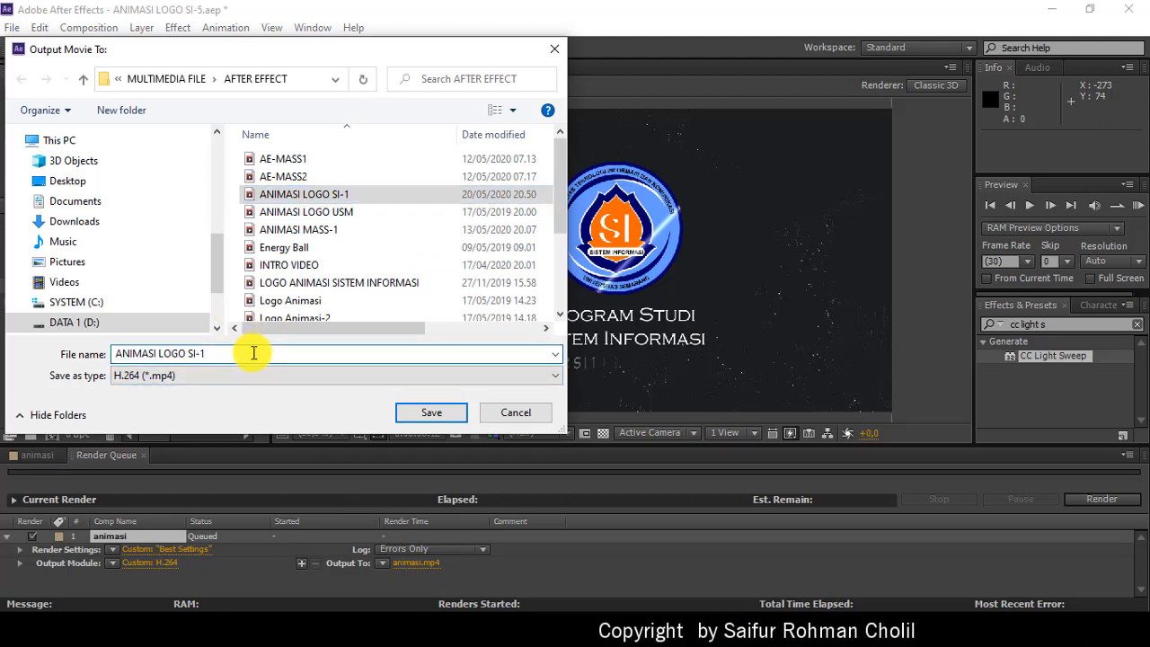
pyautogui.press('BackSpace')
pyautogui.write('2')
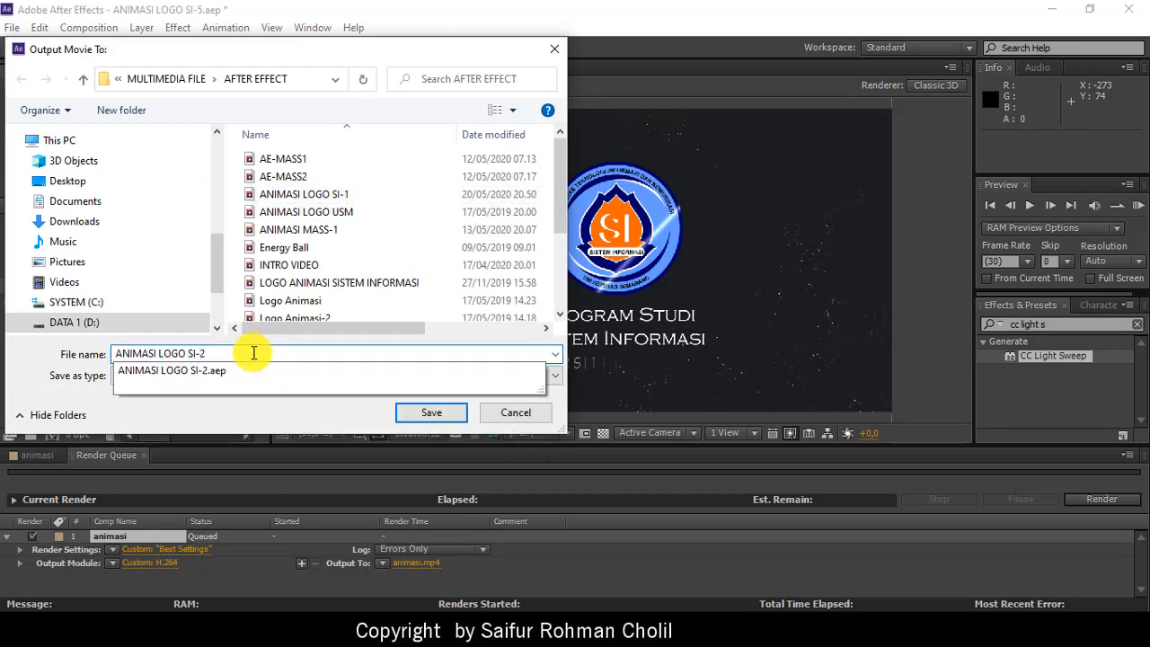
pyautogui.click(429, 414)
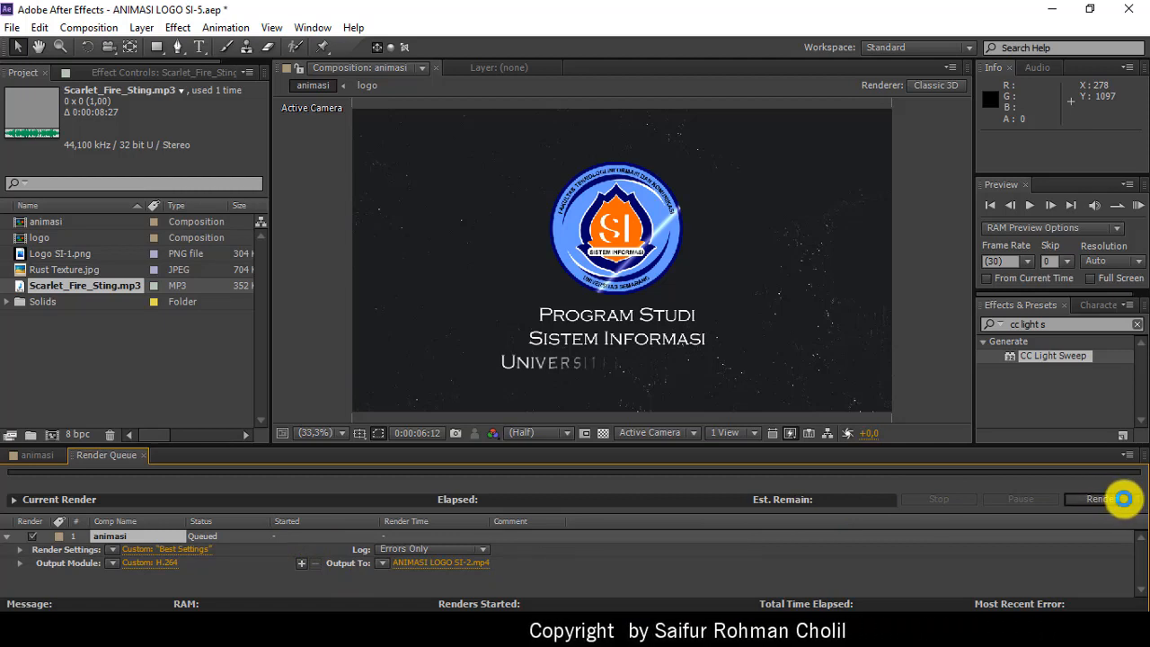
pyautogui.click(1126, 503)
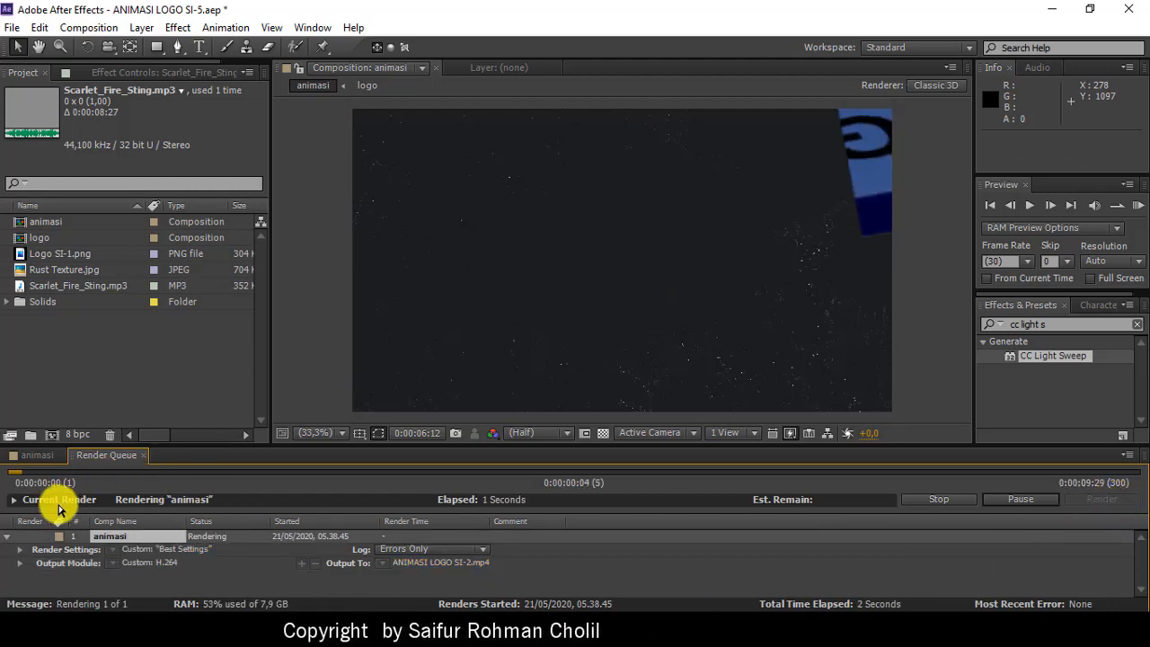
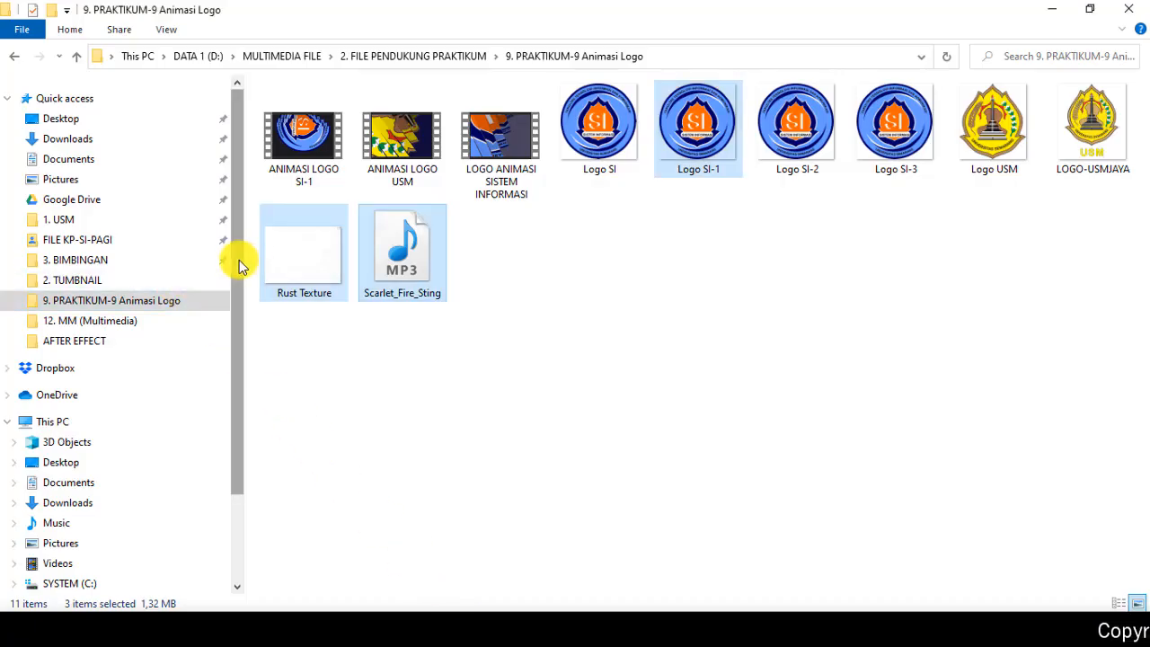
# - Open the AFTER EFFECT folder inside MULTIMEDIA FILE on drive DATA 1 (D:) to locate the rendered movie
pyautogui.moveTo(239, 260); pyautogui.dragTo(259, 489)
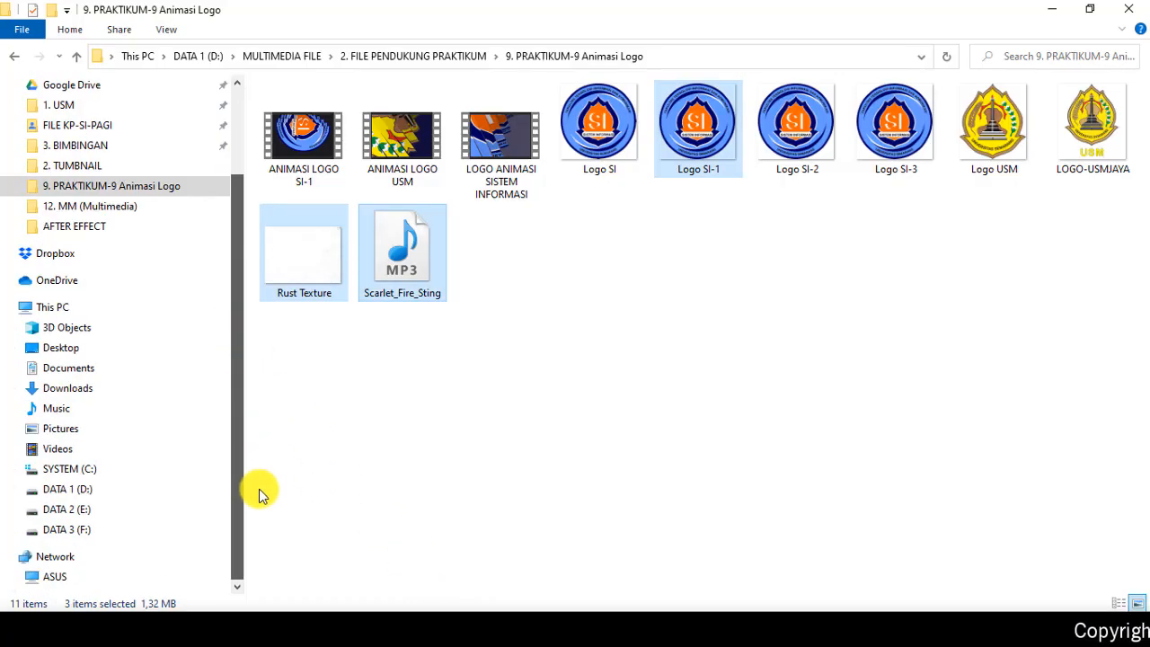
pyautogui.click(13, 491)
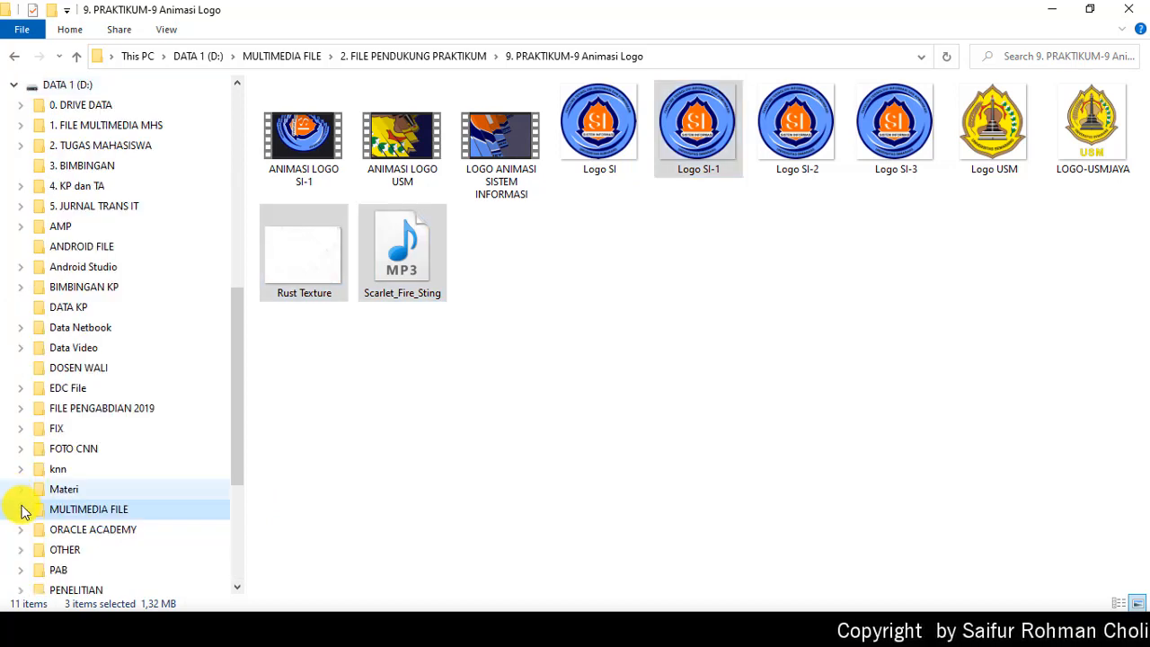
pyautogui.click(20, 508)
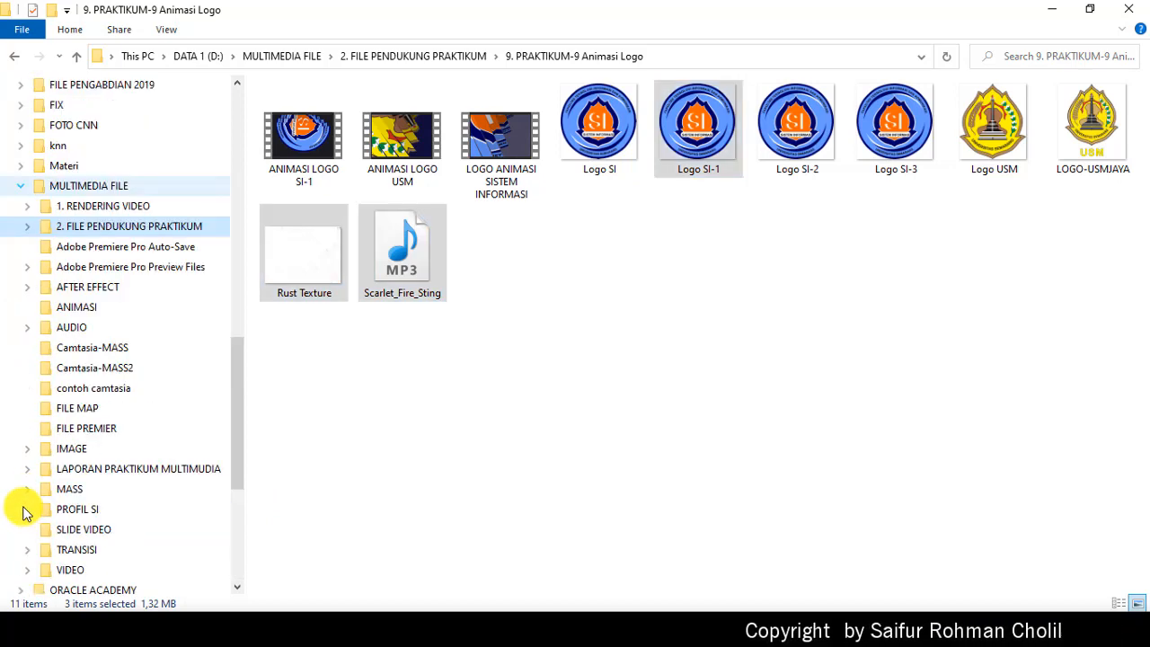
pyautogui.click(80, 289)
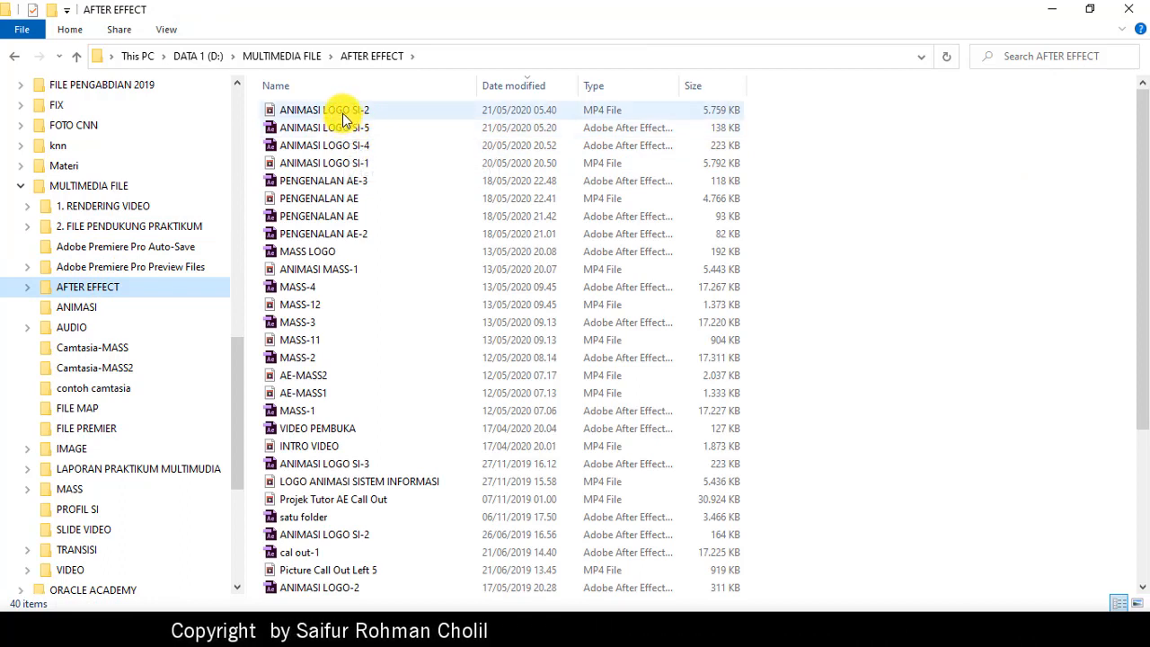
# - Play the rendered ANIMASI LOGO SI-2 MP4 movie through to its final frame and stop playback
pyautogui.click(338, 111)
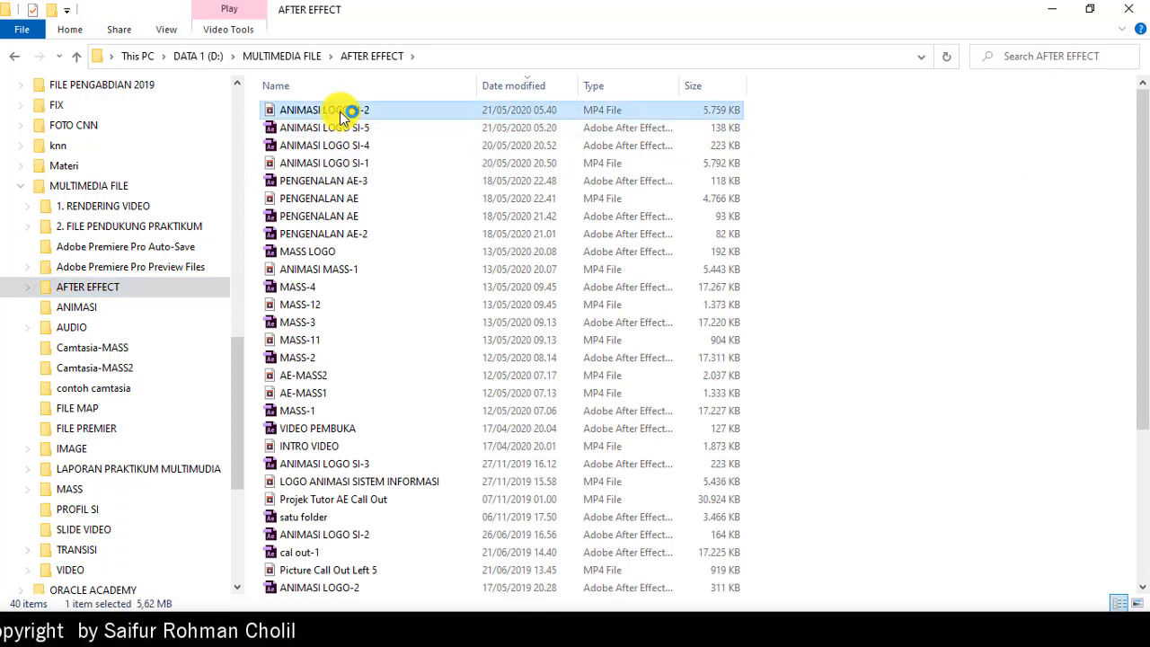
pyautogui.doubleClick(346, 162)
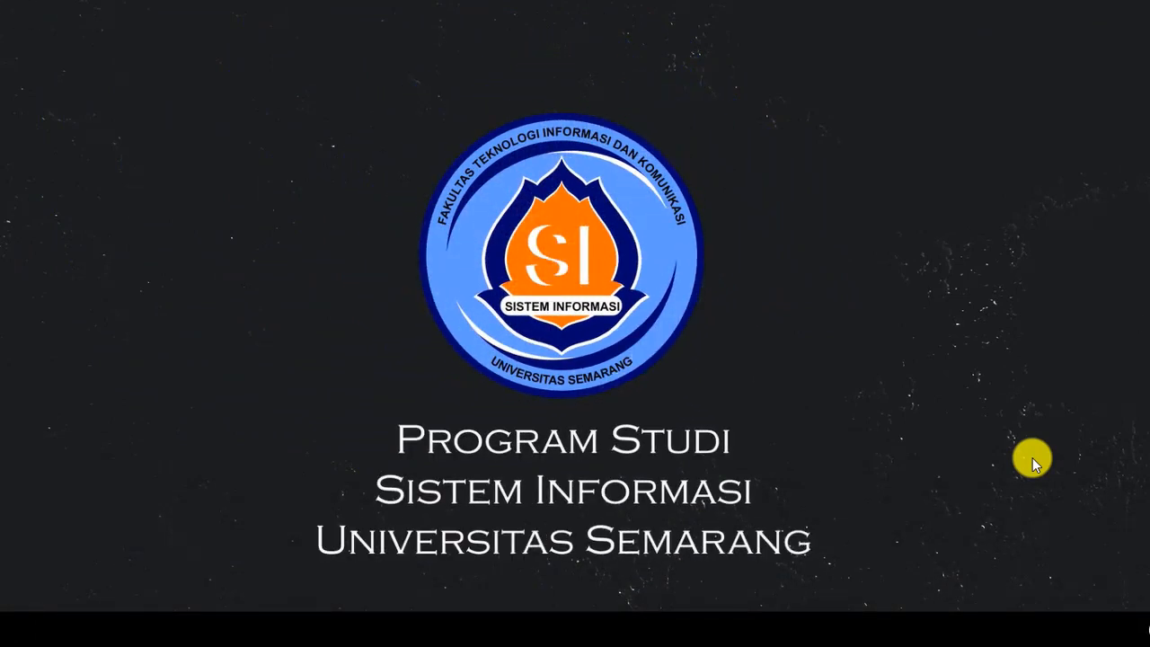
pyautogui.moveTo(919, 511)
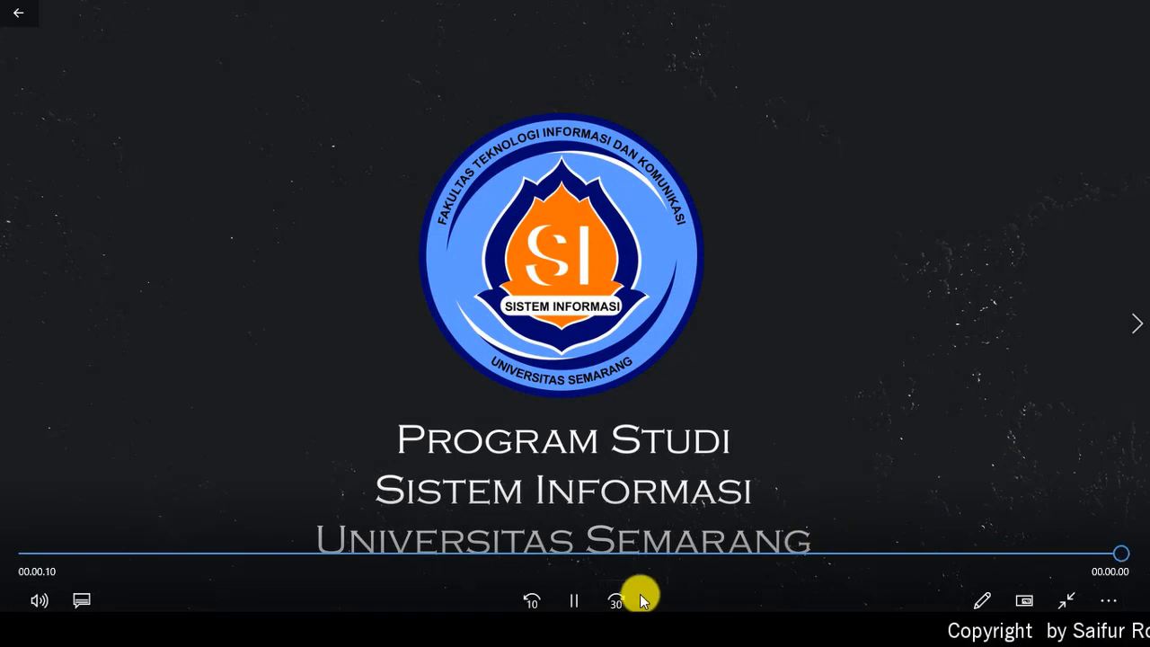
pyautogui.click(576, 600)
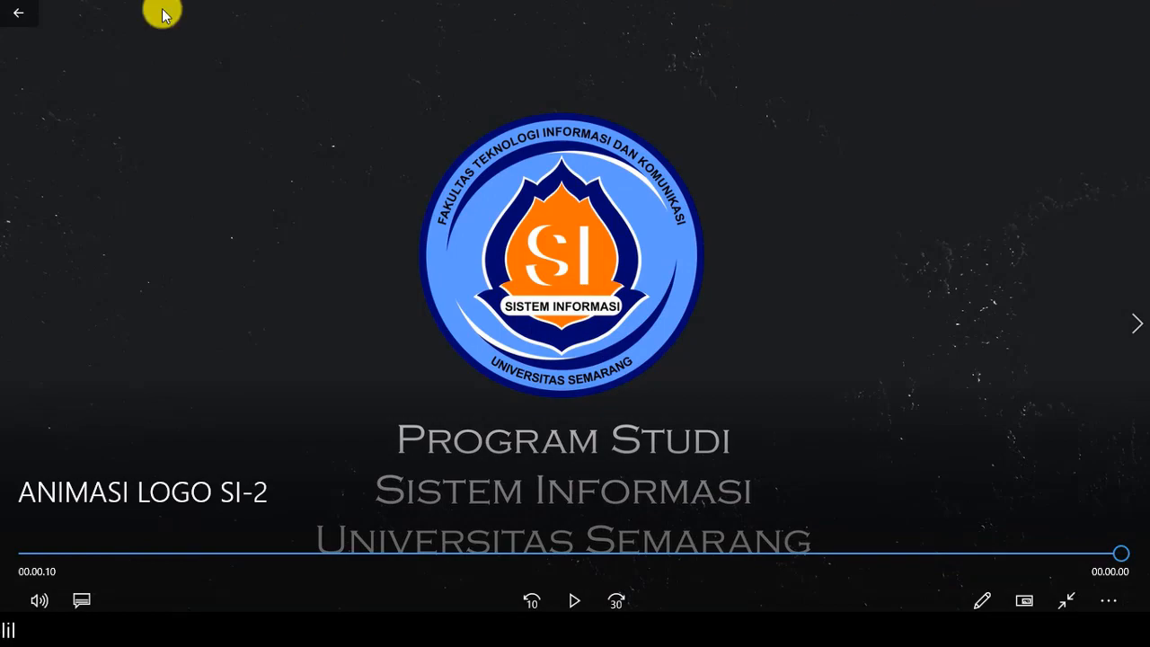
# - Leave the movie, close the video player and switch back to the After Effects project
pyautogui.click(19, 15)
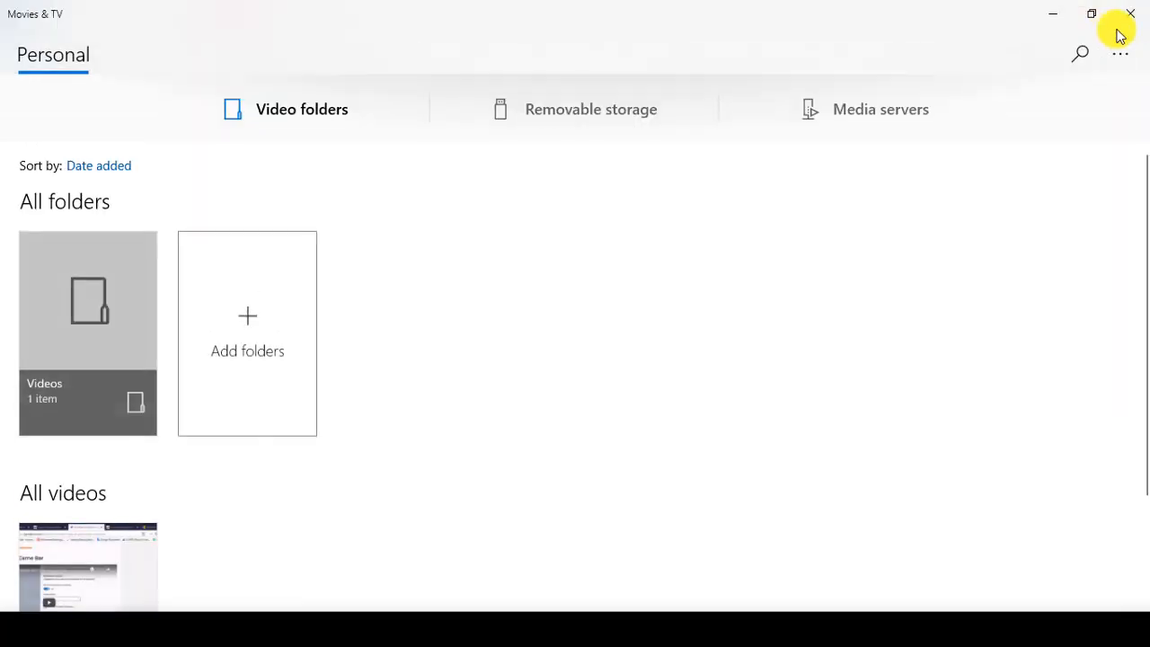
pyautogui.click(1140, 16)
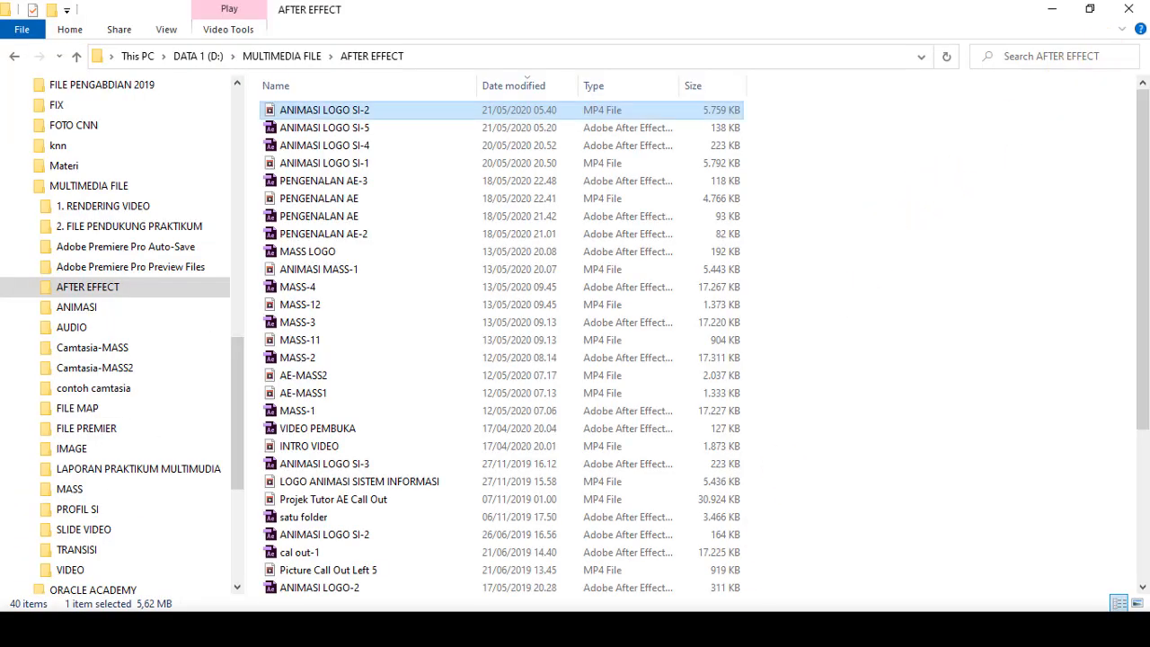
pyautogui.click(683, 628)
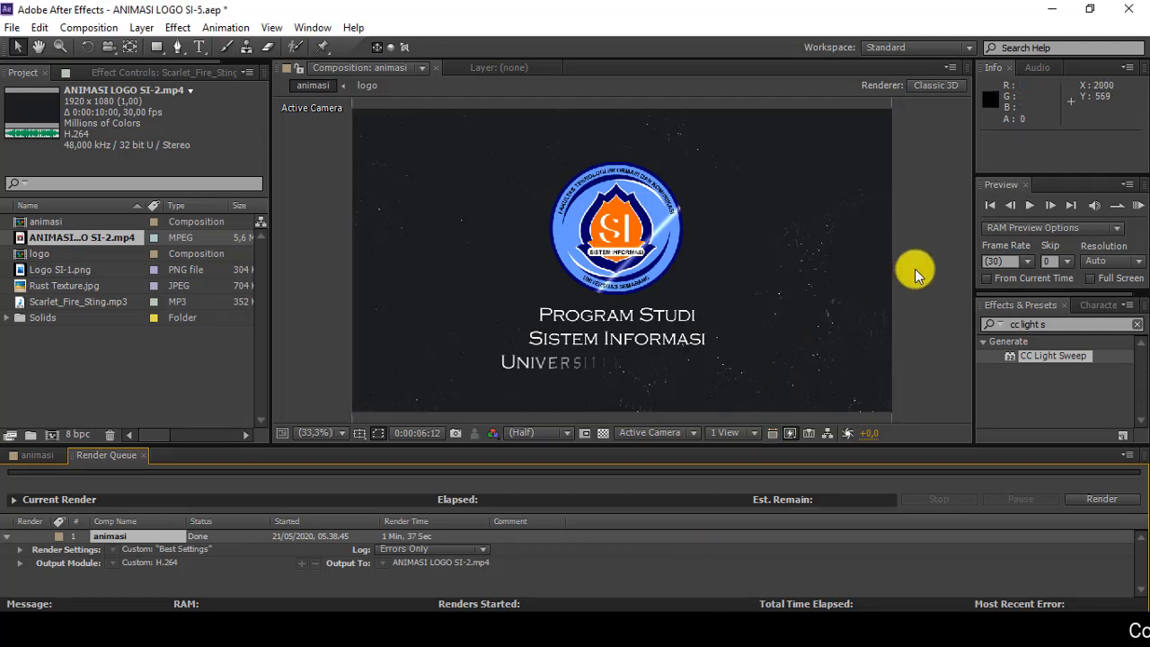